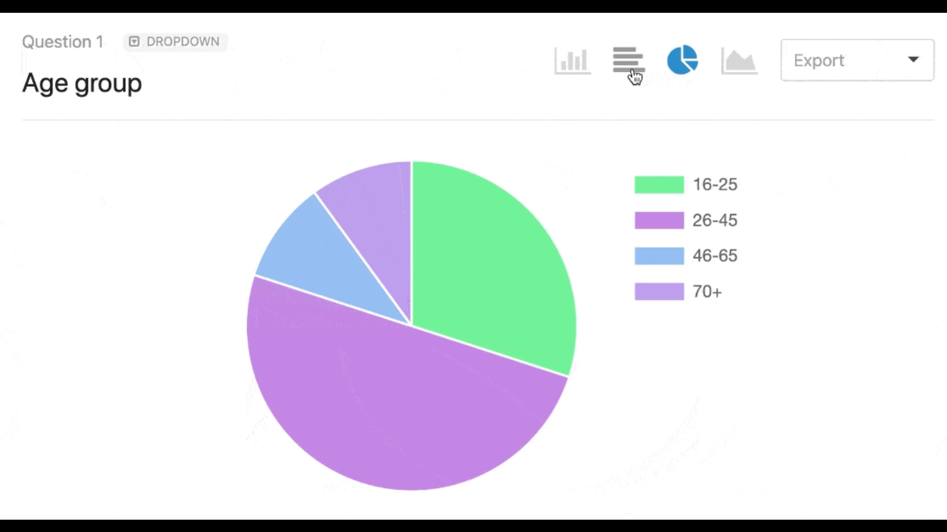
# Step: Switch the Age group summary between bar chart and pie chart twice, ending on the pie
pyautogui.click(634, 77)
pyautogui.click(673, 77)
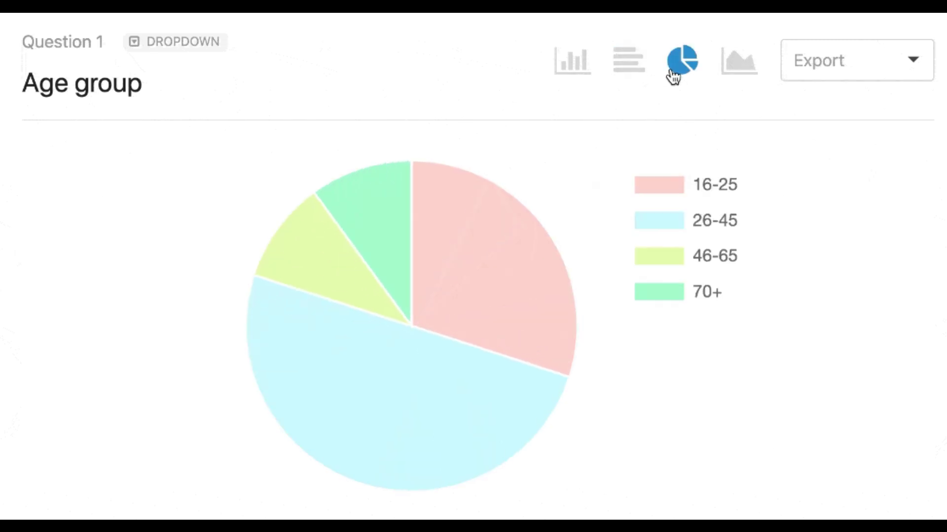
pyautogui.click(627, 72)
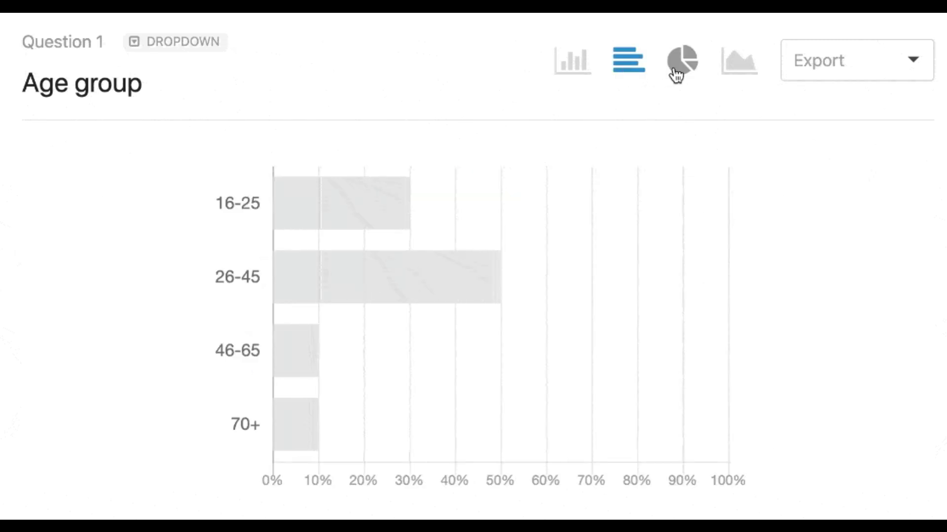
pyautogui.click(677, 73)
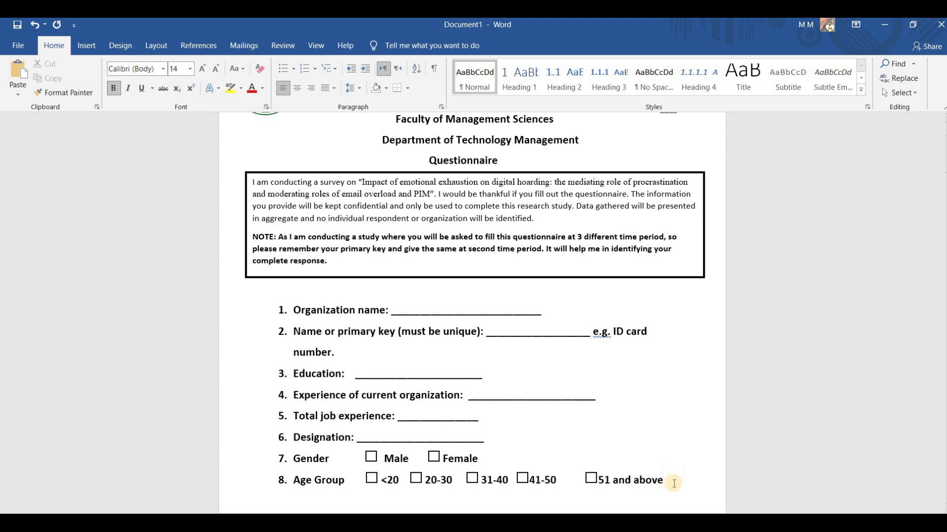
pyautogui.moveTo(672, 481); pyautogui.dragTo(293, 317)
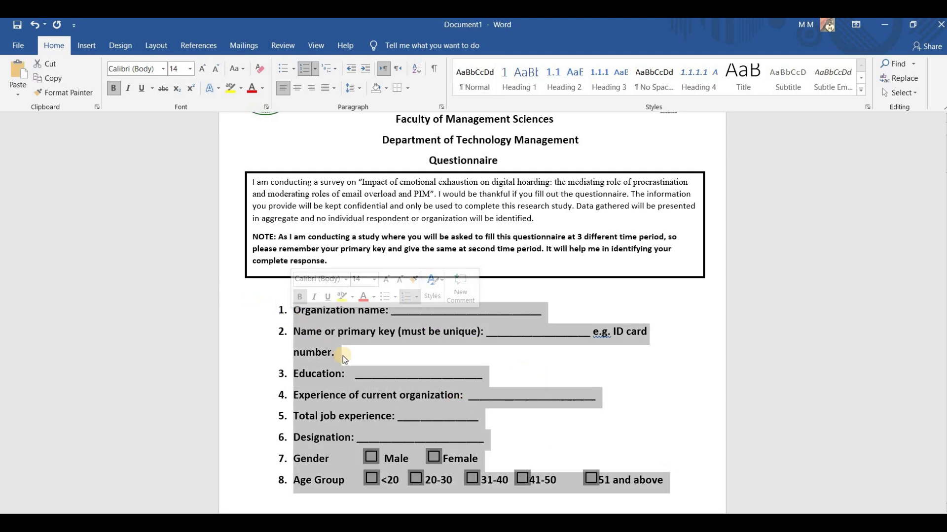
pyautogui.click(405, 327)
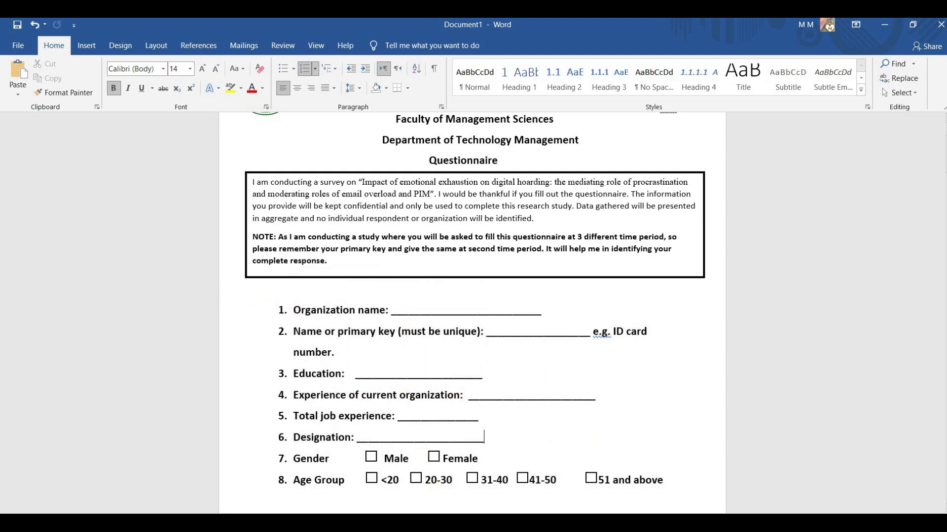
pyautogui.scroll(-5, 472, 311)
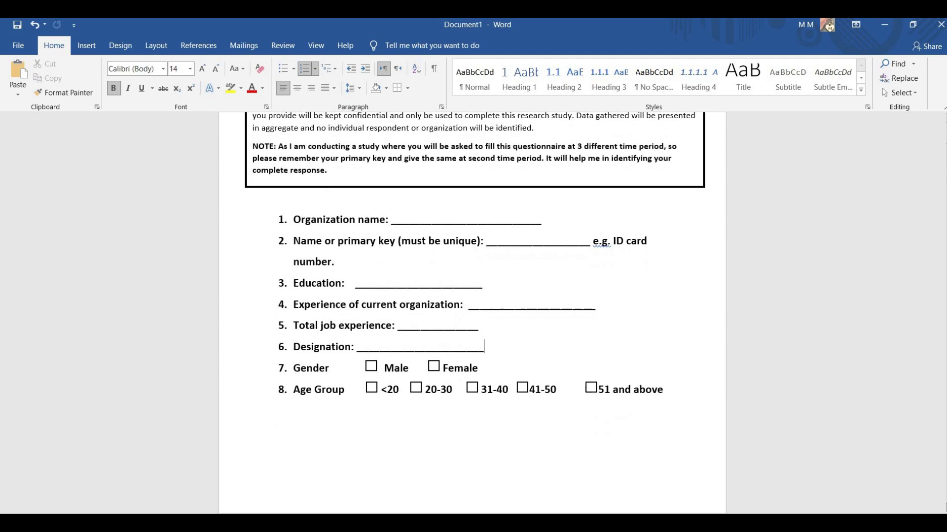
pyautogui.scroll(-6, 472, 310)
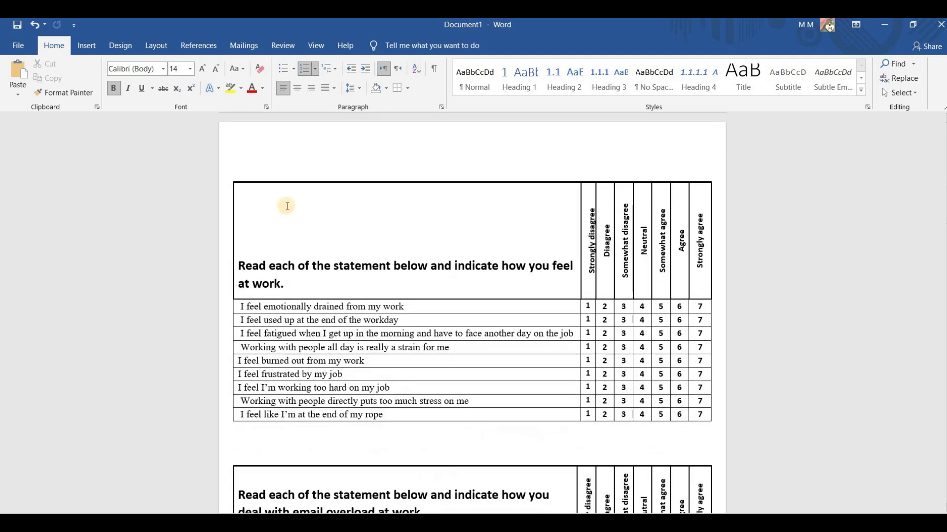
pyautogui.moveTo(256, 213); pyautogui.dragTo(511, 415)
pyautogui.moveTo(589, 258); pyautogui.dragTo(698, 416)
pyautogui.scroll(-5, 472, 314)
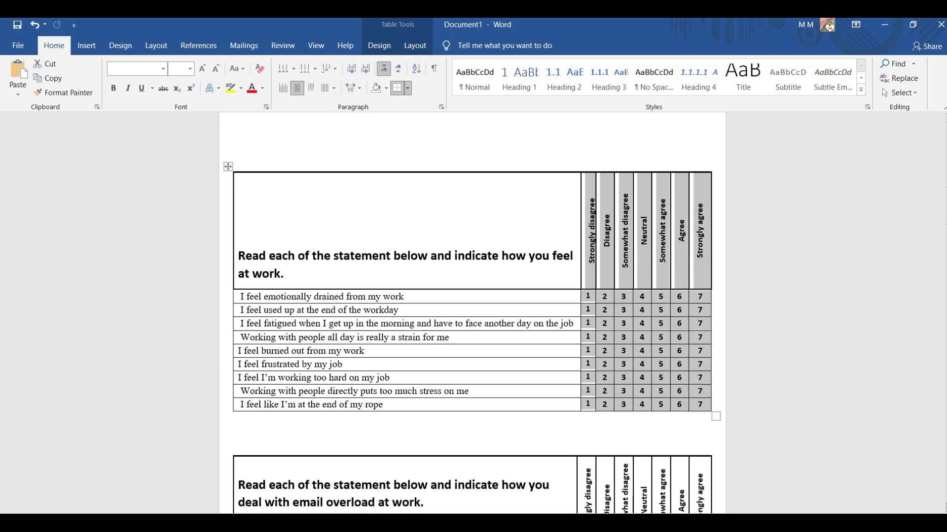
pyautogui.scroll(-14, 472, 314)
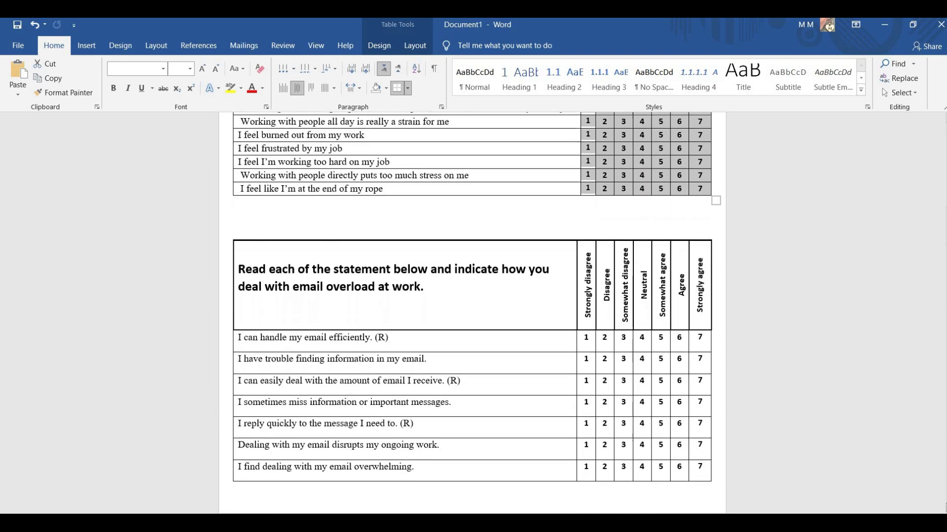
pyautogui.scroll(-1, 472, 314)
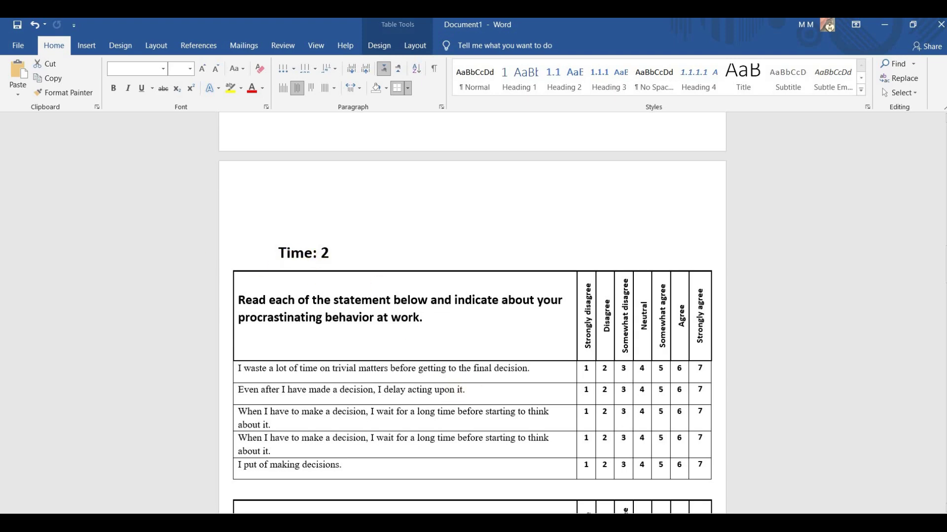
pyautogui.scroll(-20, 473, 313)
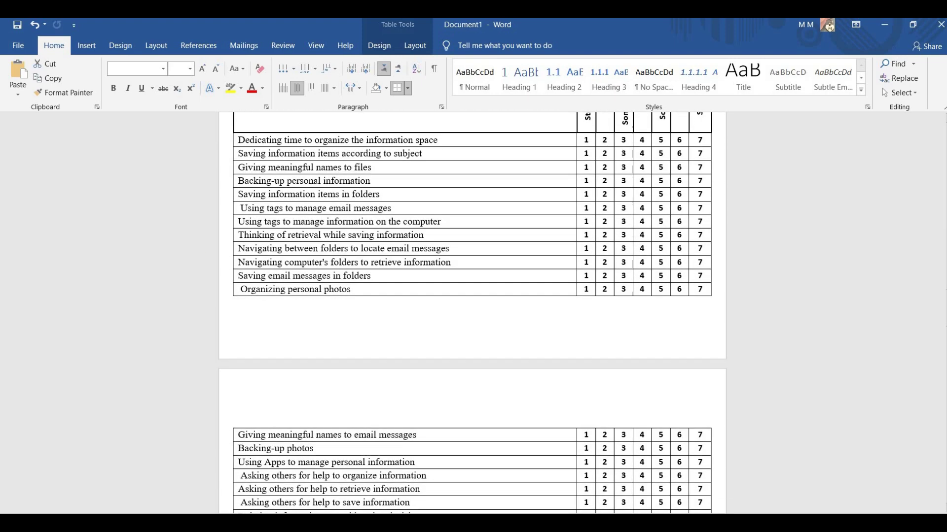
pyautogui.scroll(-15, 302, 212)
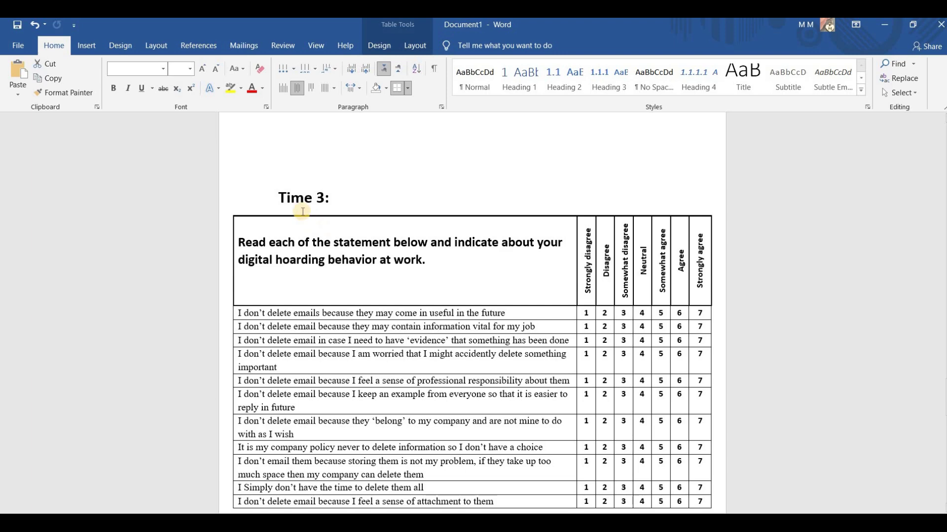
pyautogui.scroll(-1, 908, 484)
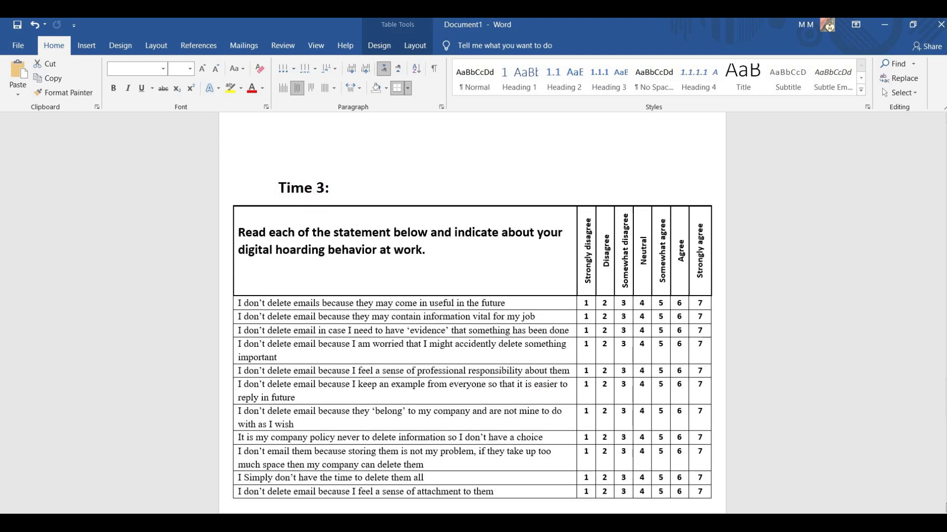
pyautogui.scroll(-6, 472, 311)
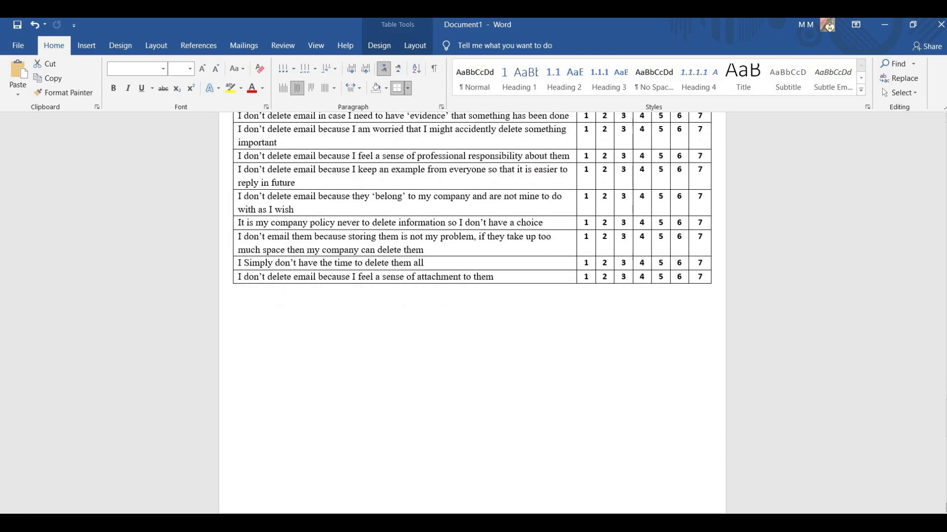
pyautogui.scroll(-10, 473, 311)
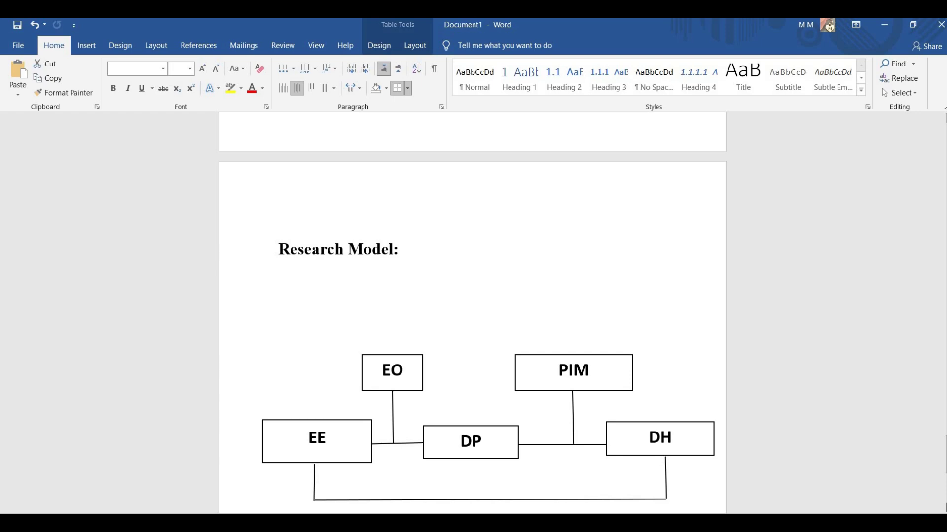
pyautogui.scroll(-2, 472, 311)
pyautogui.click(276, 200)
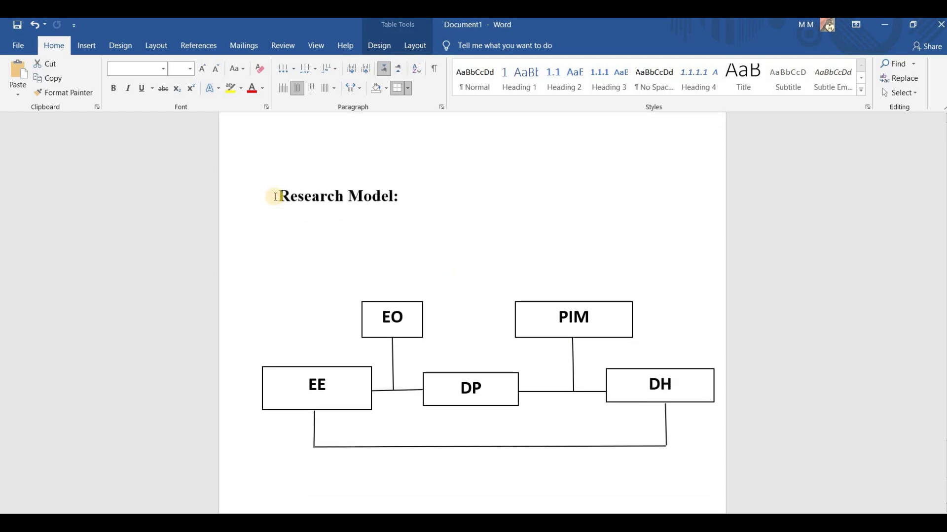
pyautogui.moveTo(276, 197); pyautogui.dragTo(395, 213)
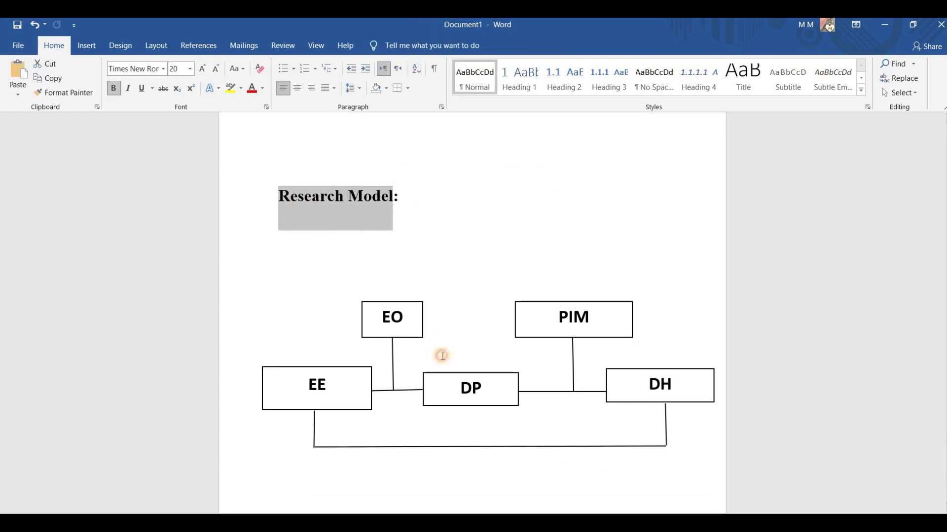
pyautogui.click(442, 355)
pyautogui.moveTo(943, 459); pyautogui.dragTo(943, 395)
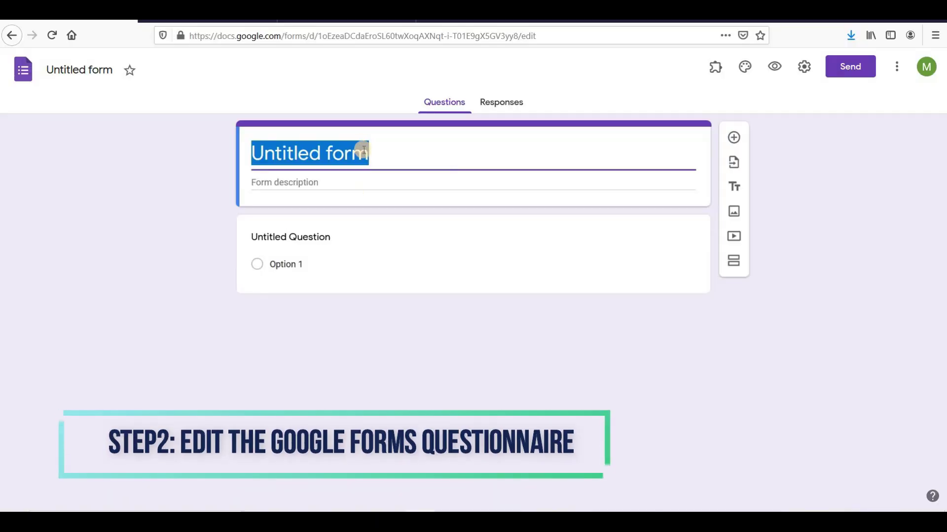
# Step: Paste the emotional exhaustion and digital hoarding study title and the questionnaire introduction into the form header
pyautogui.write('Impact of Emotional Exhaustion on Digital Hoarding: The mediating role of Decisional Procrastination and moderating role Email Overload and Personal Informational Management')
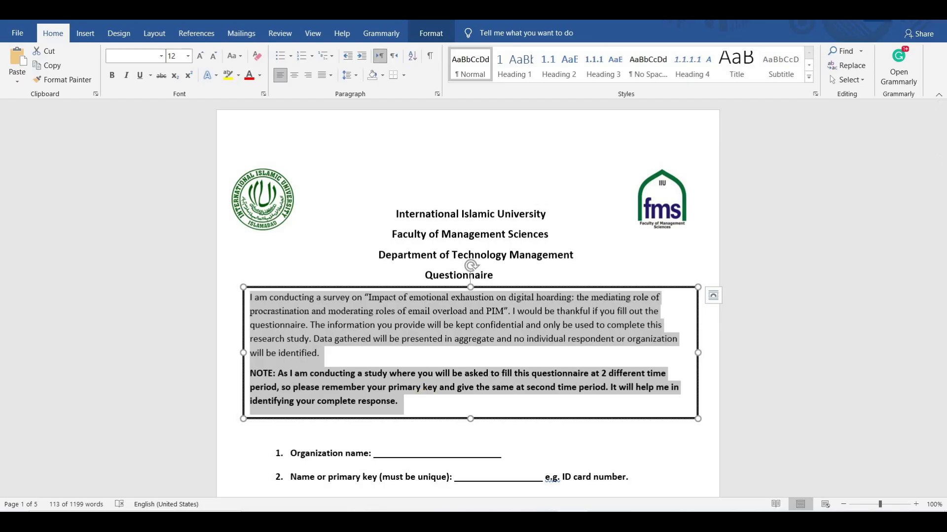
pyautogui.hotkey('alt', 'Tab')
pyautogui.click(465, 294)
pyautogui.write('I am conducting a survey on "Impact of emotional exhaustion on digital hoarding: the mediating role of procrastination and moderating roles of email overload and PIM". I would be thankful if you fill out the questionnaire. The information you provide will be kept confidential and only be used to complete this research study. Data gathered will be presented in aggregate and no individual respondent or organization will be identified. NOTE: As I am conducting a study where you will be asked to fill this questionnaire at 2 different time period, so please remember your primary key and give the same at second time period. It will help me in identifying your complete response.')
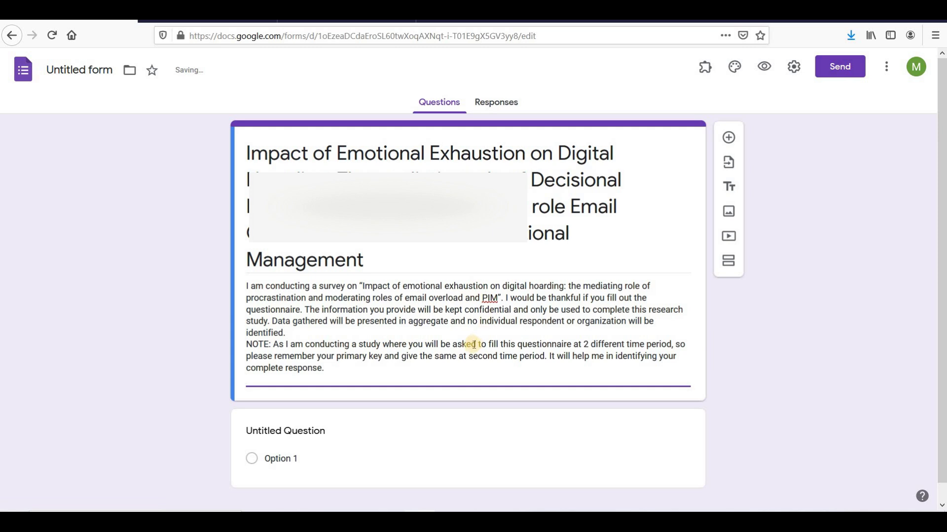
pyautogui.click(762, 378)
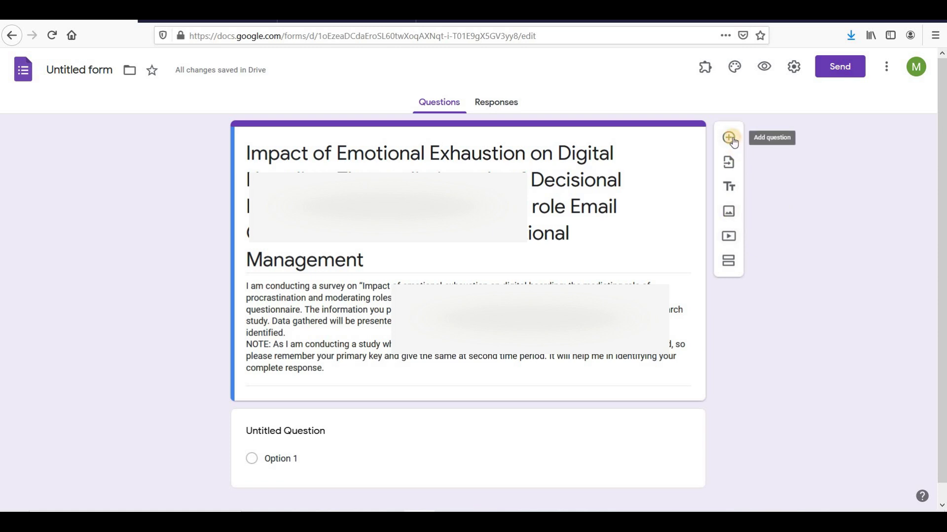
# Step: Upload the logo from Desktop things > Questionnaire, titled INTERNATIONAL ISLAMIC UNIVERSITY ISLAMABAD
pyautogui.click(729, 212)
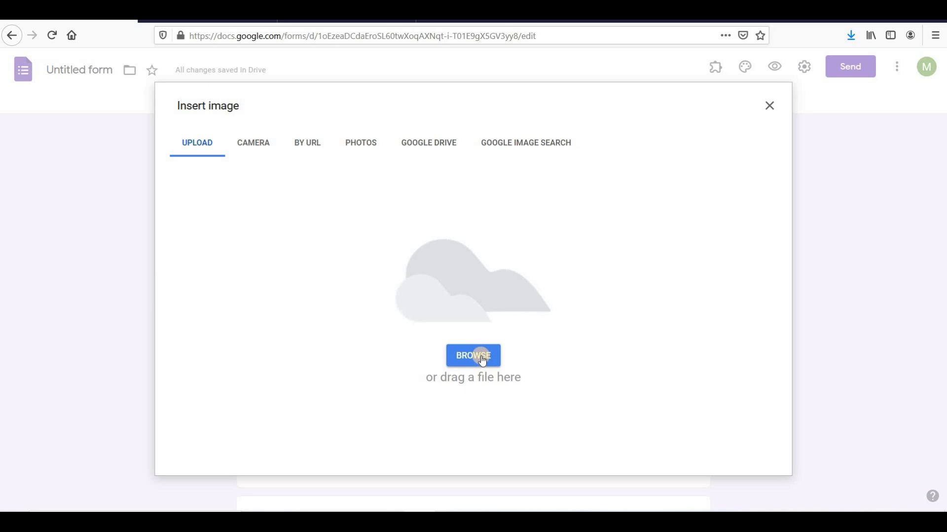
pyautogui.click(482, 360)
pyautogui.click(153, 34)
pyautogui.click(148, 133)
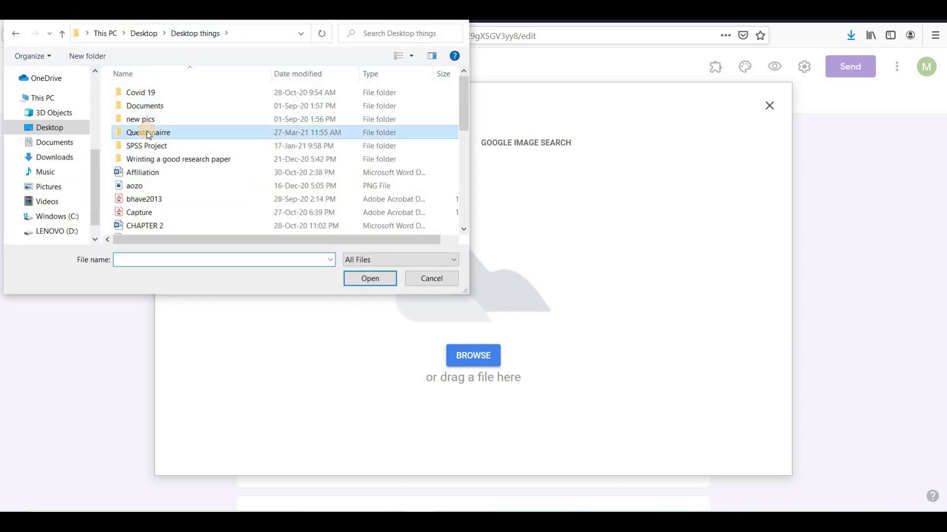
pyautogui.doubleClick(148, 134)
pyautogui.doubleClick(148, 124)
pyautogui.scroll(-4, 323, 229)
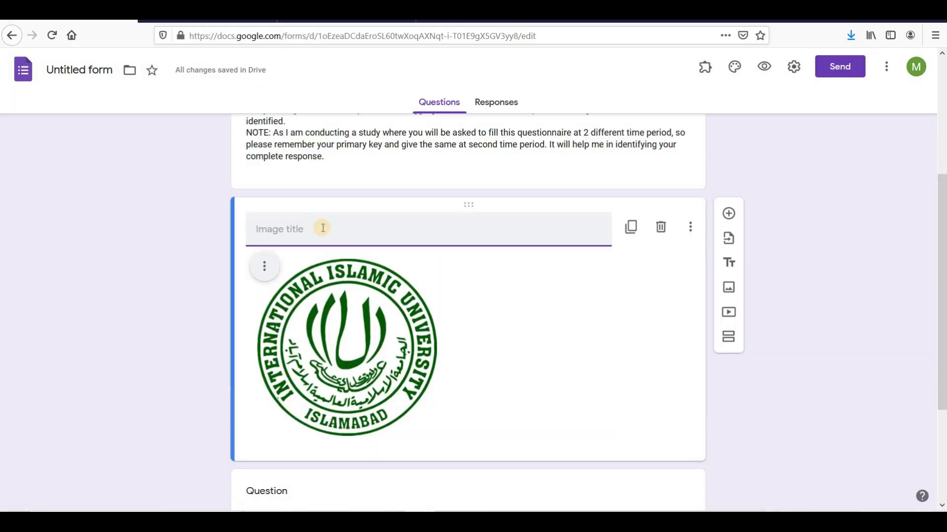
pyautogui.write('INTERNATIONAL ISLAMIC UNIVERSITY ISLAMABAD')
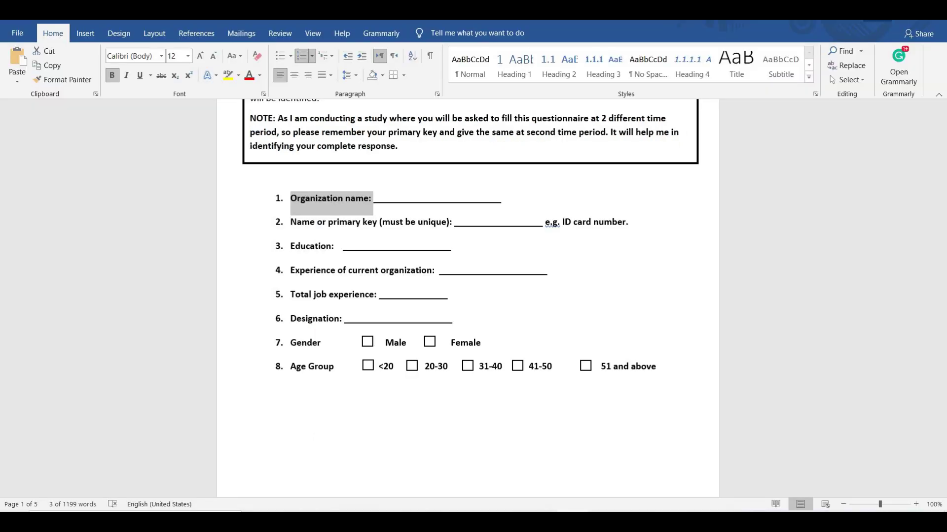
# Step: Turn the blank question into a required Short answer titled 'Organization name:'
pyautogui.click(877, 15)
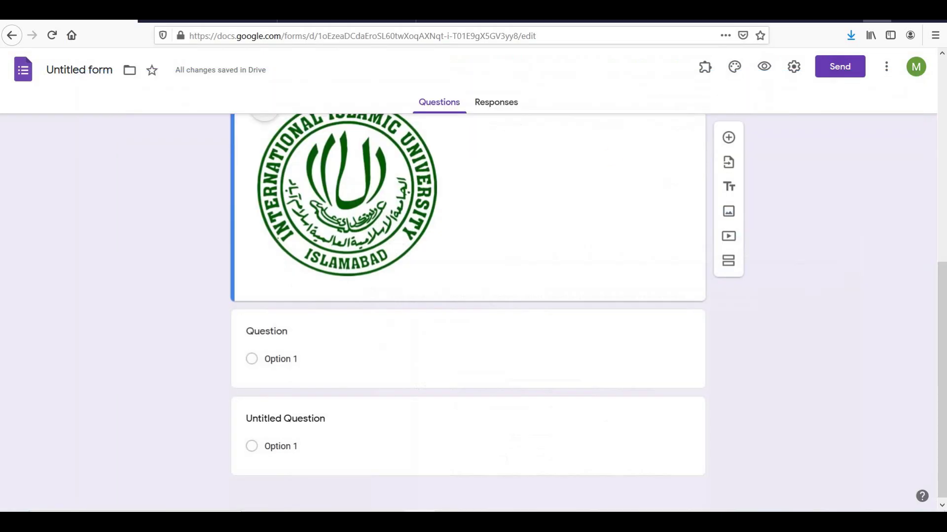
pyautogui.click(252, 363)
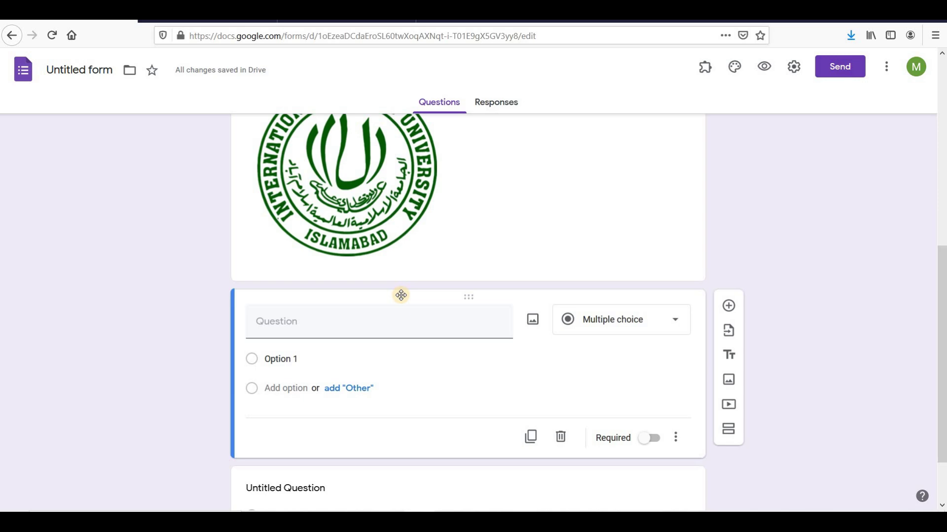
pyautogui.click(646, 326)
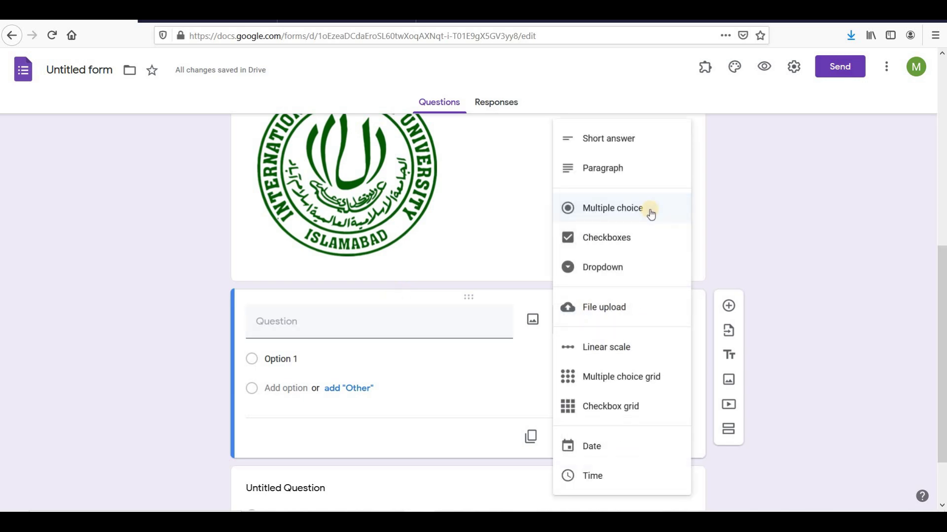
pyautogui.click(643, 155)
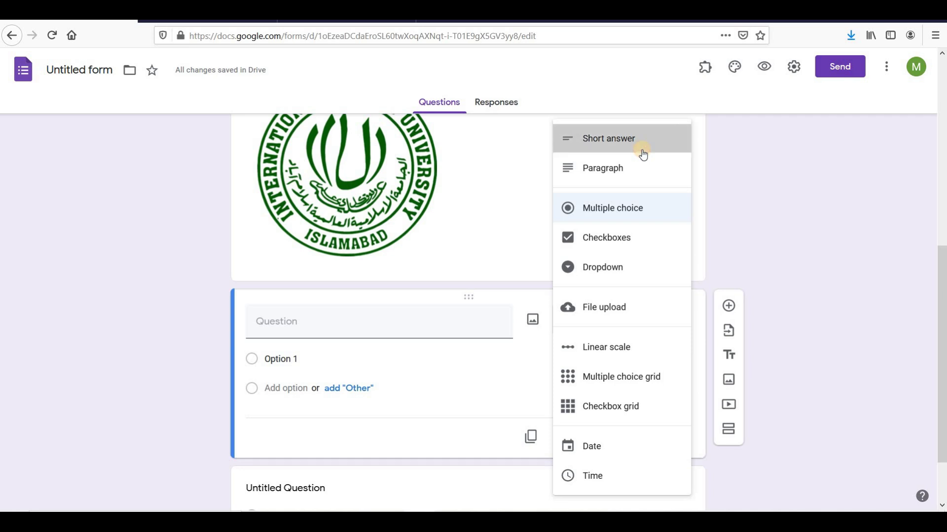
pyautogui.click(290, 322)
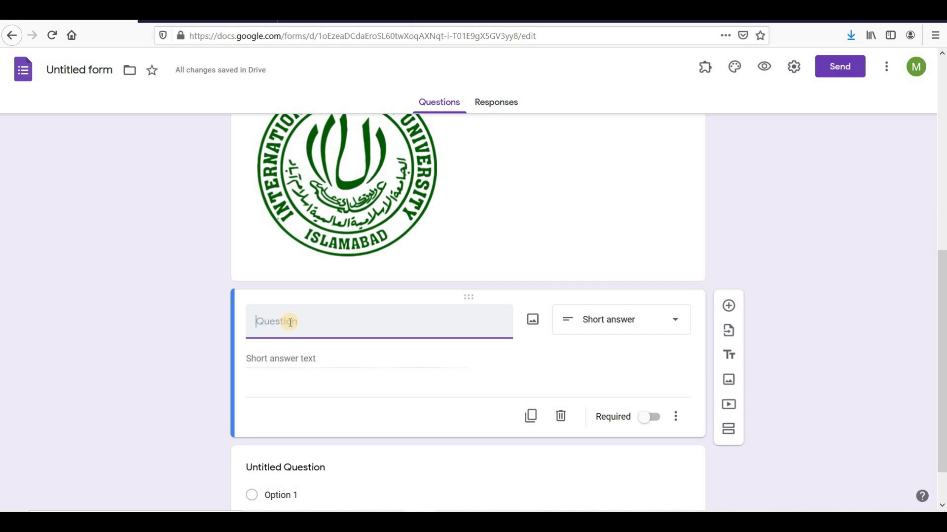
pyautogui.write('1.\tOrganization name:')
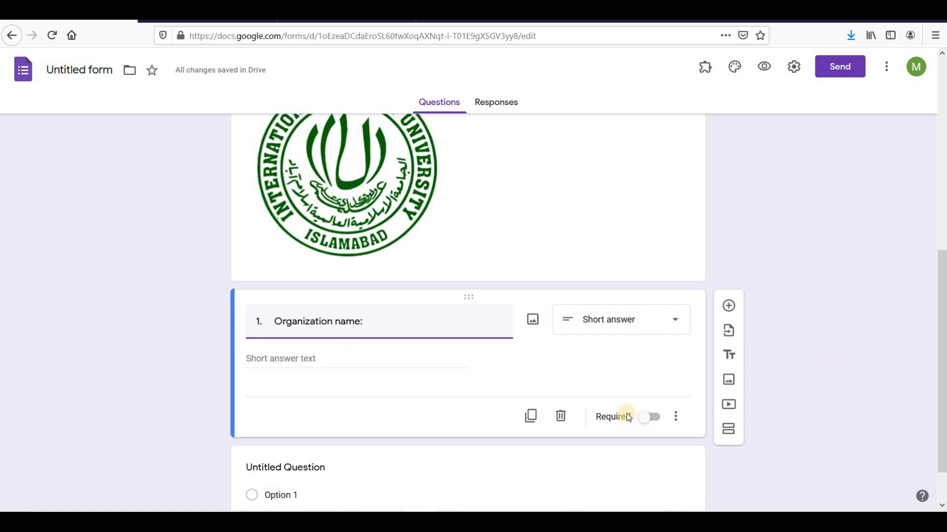
pyautogui.click(652, 417)
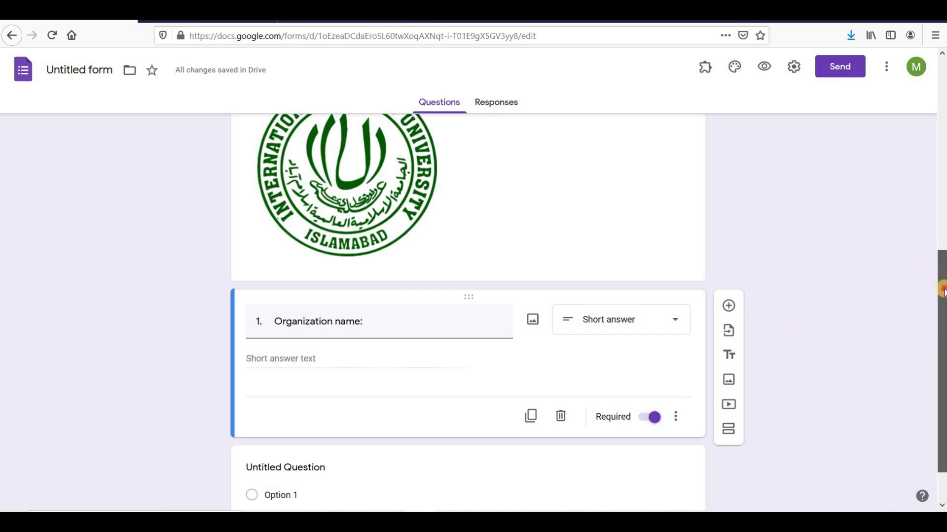
pyautogui.moveTo(944, 289); pyautogui.dragTo(943, 308)
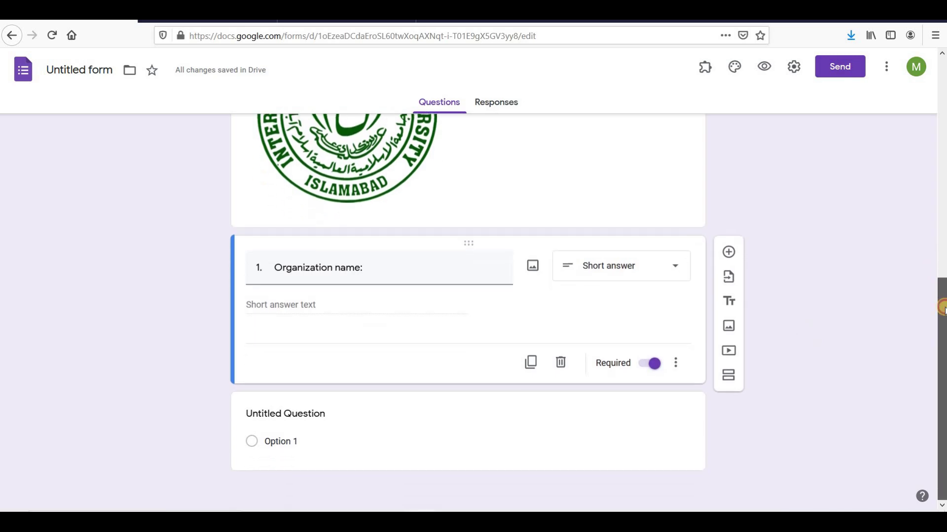
# Step: Add required question 2 for name or primary key, removing the unique note, ID card example and underscores
pyautogui.click(729, 253)
pyautogui.hotkey('alt', 'Tab')
pyautogui.hotkey('alt', 'Tab')
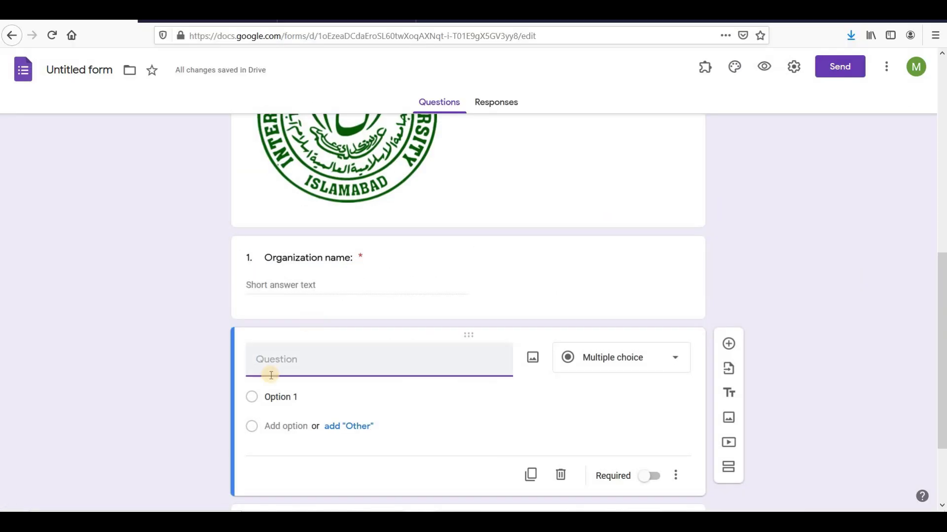
pyautogui.write('Name or primary key (must be unique): _________________ e.g. ID card number.')
pyautogui.click(652, 458)
pyautogui.scroll(-3, 419, 289)
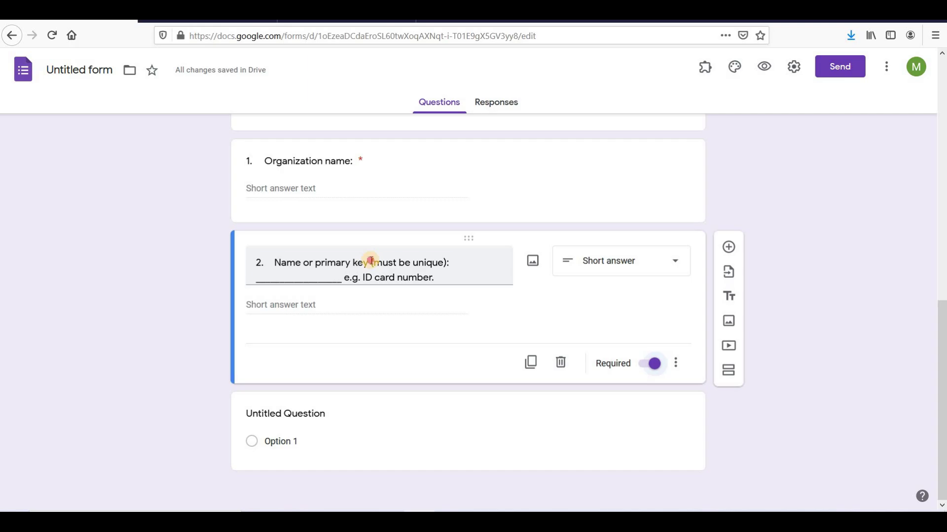
pyautogui.moveTo(371, 261); pyautogui.dragTo(448, 262)
pyautogui.press('BackSpace')
pyautogui.moveTo(317, 284); pyautogui.dragTo(482, 277)
pyautogui.press('BackSpace')
pyautogui.hotkey('alt', 'Tab')
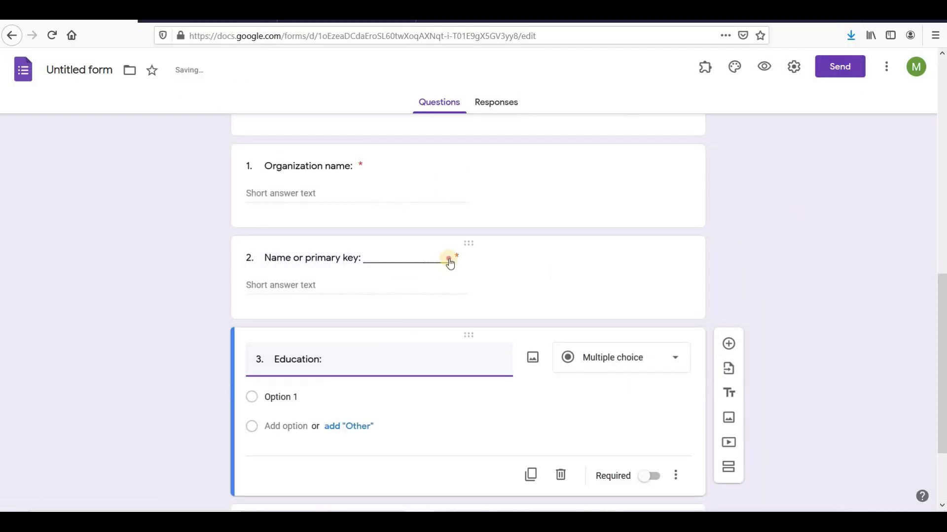
pyautogui.click(448, 259)
pyautogui.moveTo(459, 269); pyautogui.dragTo(372, 273)
pyautogui.press('BackSpace')
# Step: Add required short-answer question 4, 'Experience of current organization', after Education
pyautogui.click(303, 405)
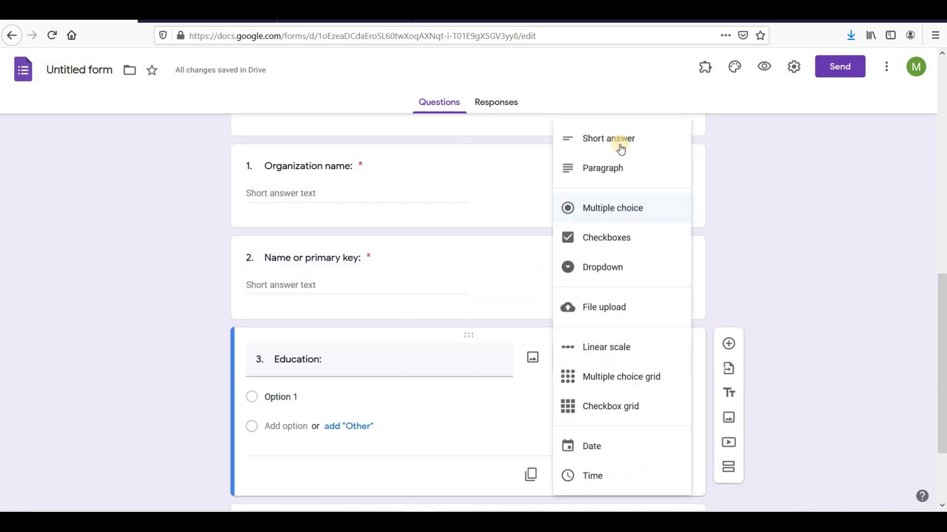
pyautogui.click(619, 139)
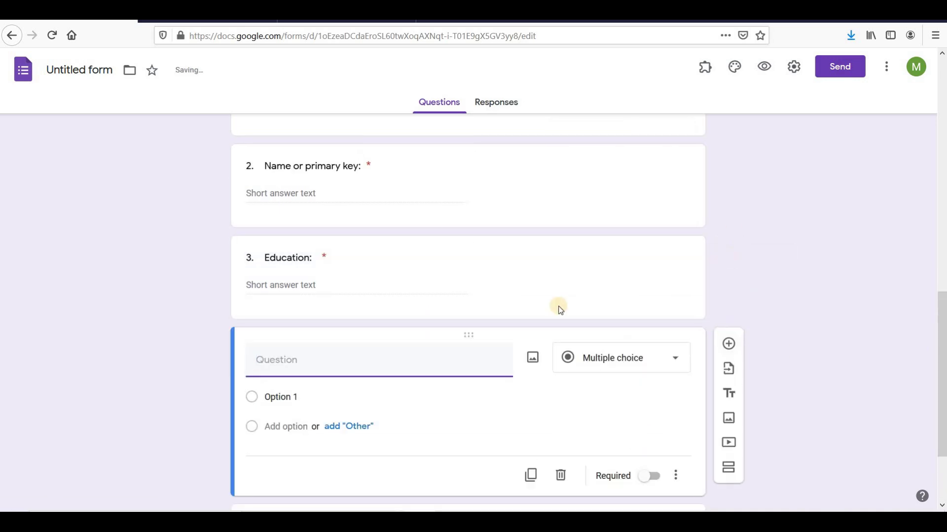
pyautogui.click(621, 358)
pyautogui.click(641, 138)
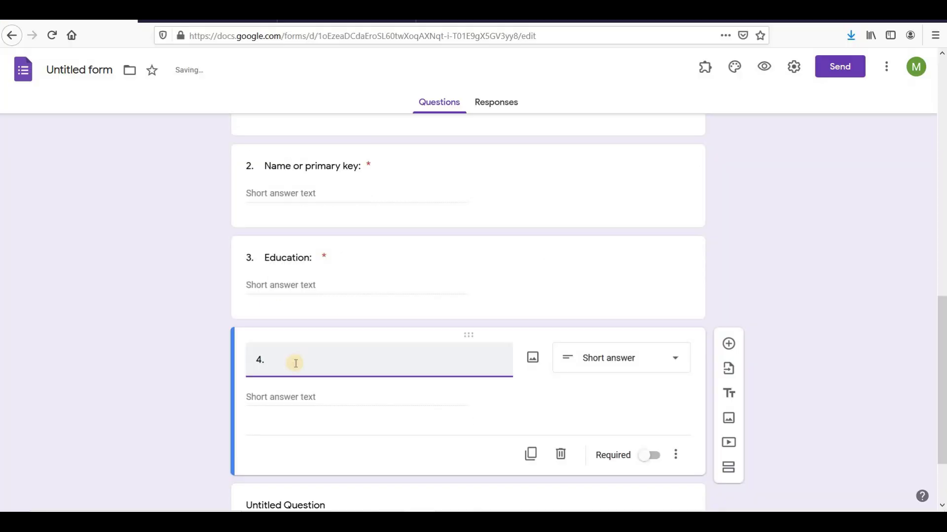
pyautogui.write('Experience of current organization:')
pyautogui.click(649, 455)
# Step: Add required Total job experience and Designation questions, deleting Designation's trailing underscores
pyautogui.click(729, 344)
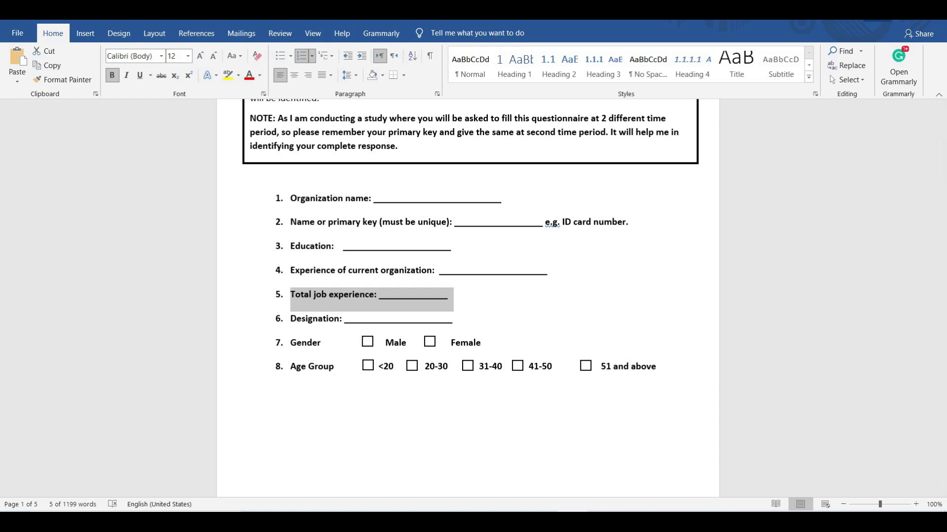
pyautogui.write('5.\tTotal job experience: ____')
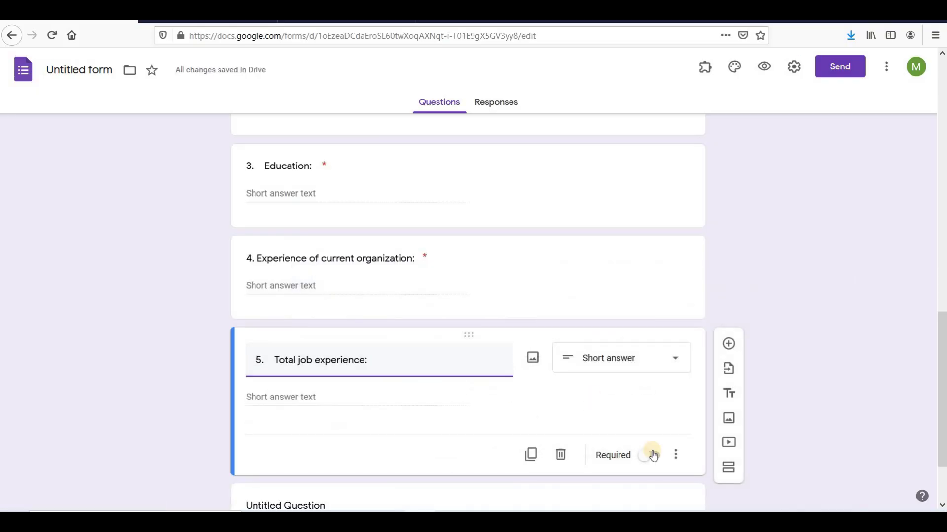
pyautogui.click(653, 455)
pyautogui.scroll(-2, 937, 387)
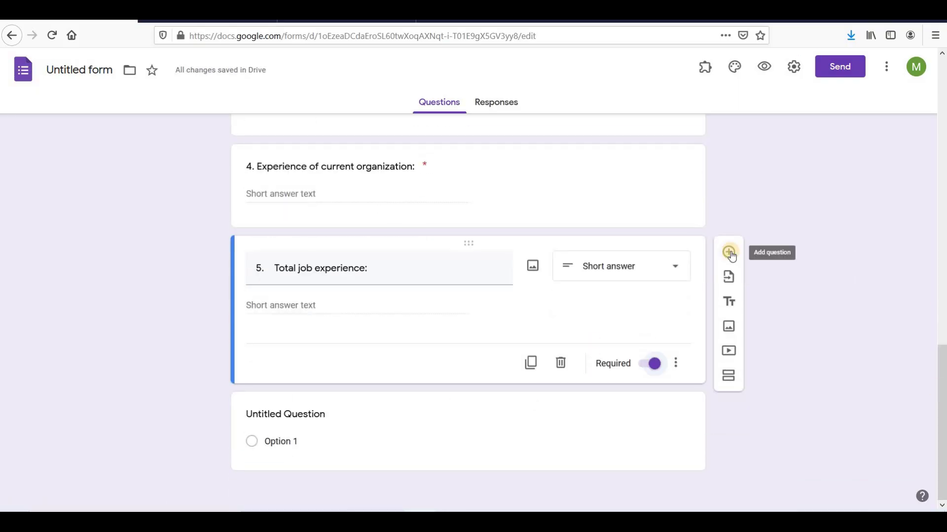
pyautogui.click(728, 252)
pyautogui.tripleClick(299, 323)
pyautogui.write('6.\tDesignation: _______________________')
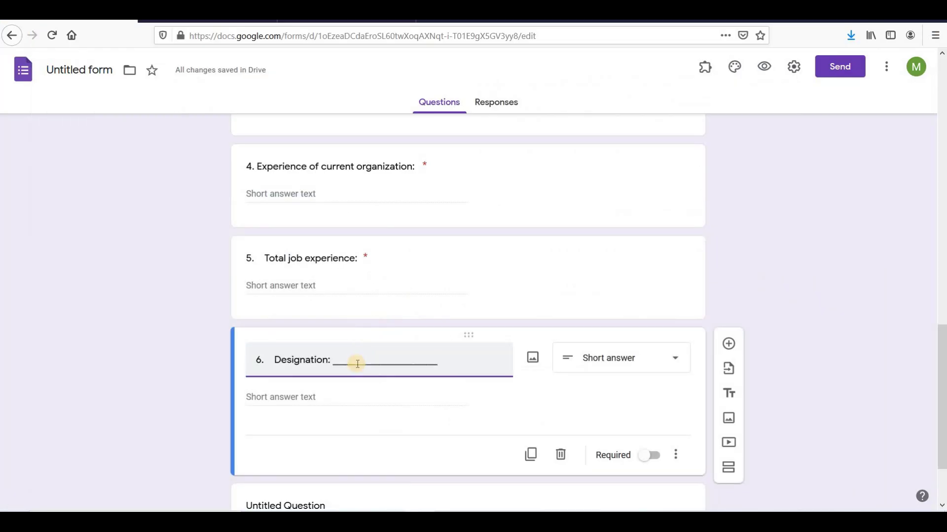
pyautogui.click(655, 454)
pyautogui.doubleClick(418, 357)
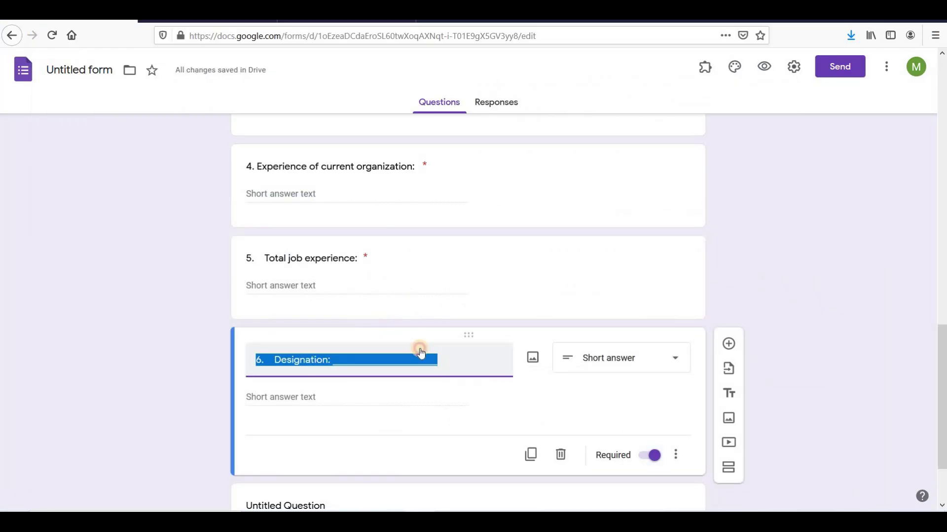
pyautogui.press('BackSpace')
# Step: Add a multiple-choice Gender question with a second option for Female
pyautogui.click(727, 342)
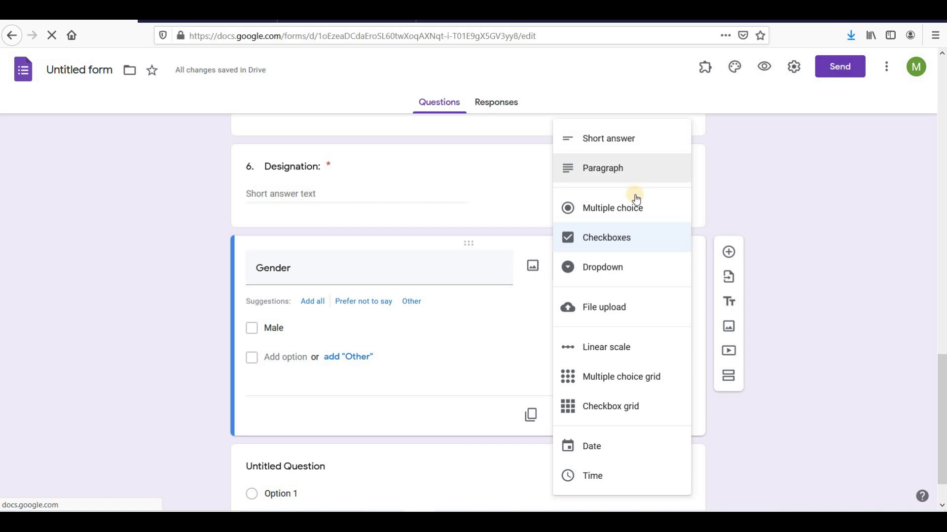
pyautogui.click(635, 203)
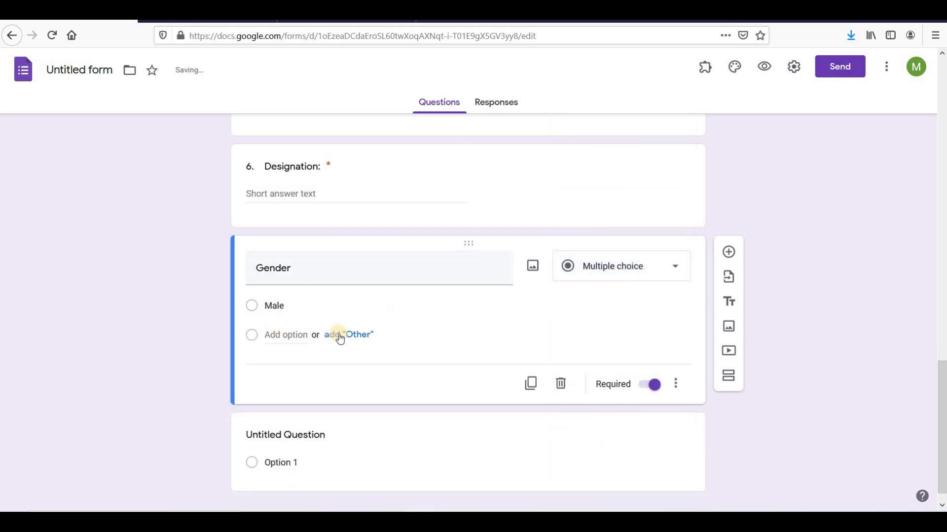
pyautogui.click(374, 334)
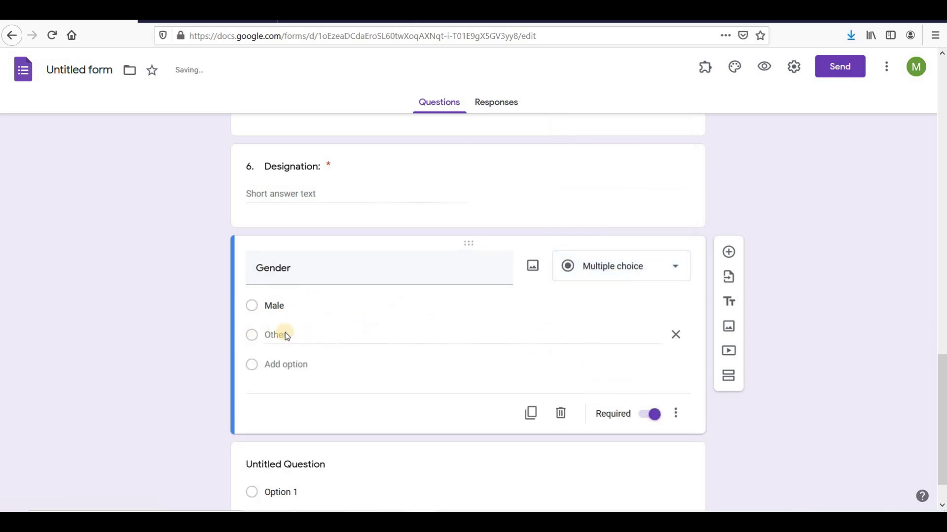
pyautogui.click(676, 334)
pyautogui.click(281, 357)
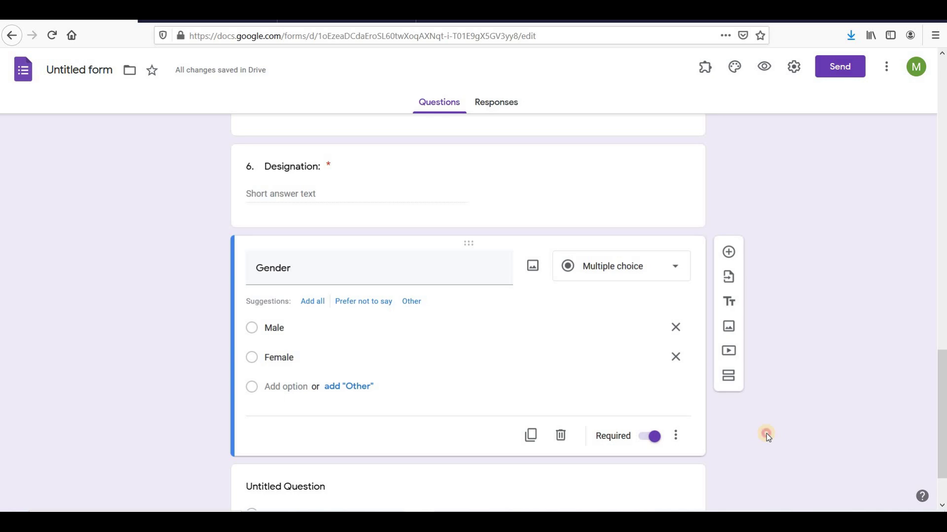
pyautogui.scroll(-2, 940, 401)
# Step: Add a new question titled 'Age Group' copied from the Word questionnaire
pyautogui.click(727, 182)
pyautogui.click(572, 522)
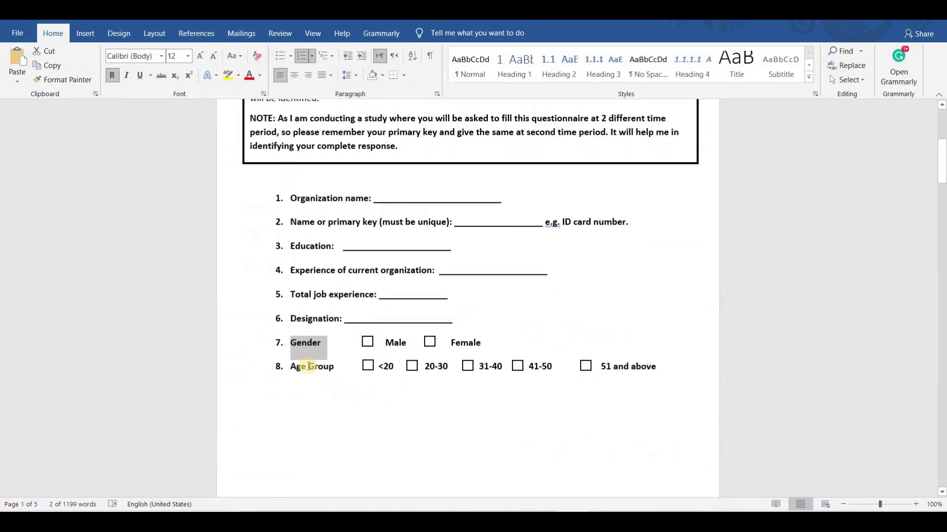
pyautogui.moveTo(293, 367); pyautogui.dragTo(334, 368)
pyautogui.hotkey('ctrl', 'c')
pyautogui.click(419, 522)
pyautogui.click(339, 342)
pyautogui.hotkey('ctrl', 'v')
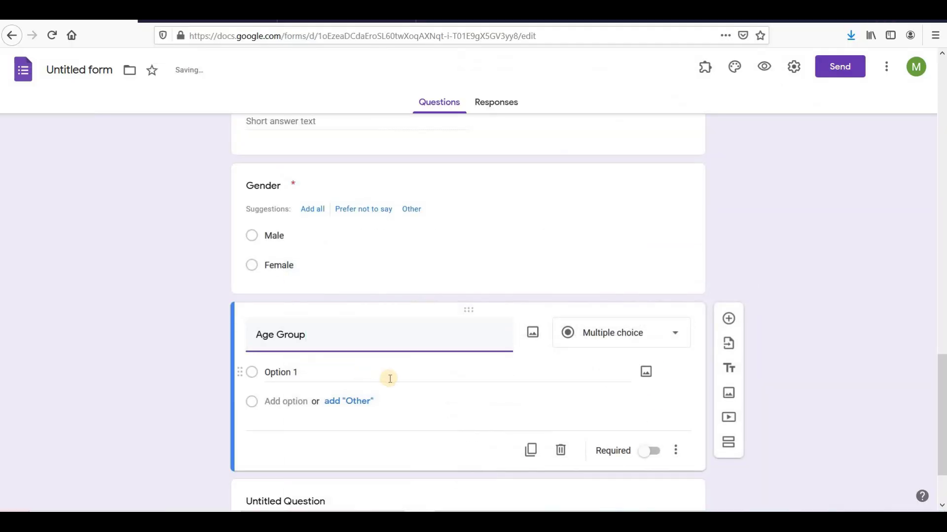
pyautogui.click(400, 403)
# Step: Fill the first two Age Group options with <20 and 20-30
pyautogui.click(527, 508)
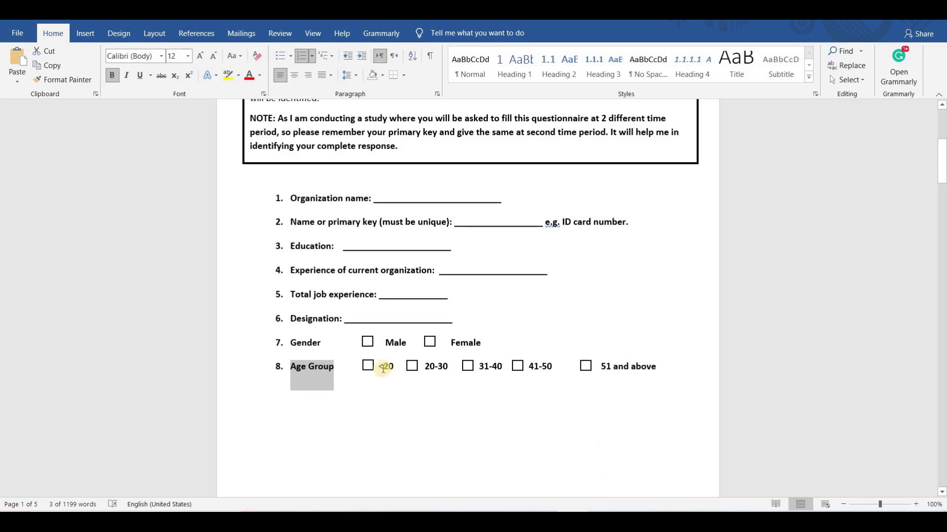
pyautogui.moveTo(380, 366); pyautogui.dragTo(675, 368)
pyautogui.click(419, 522)
pyautogui.moveTo(298, 373); pyautogui.dragTo(251, 376)
pyautogui.hotkey('ctrl', 'v')
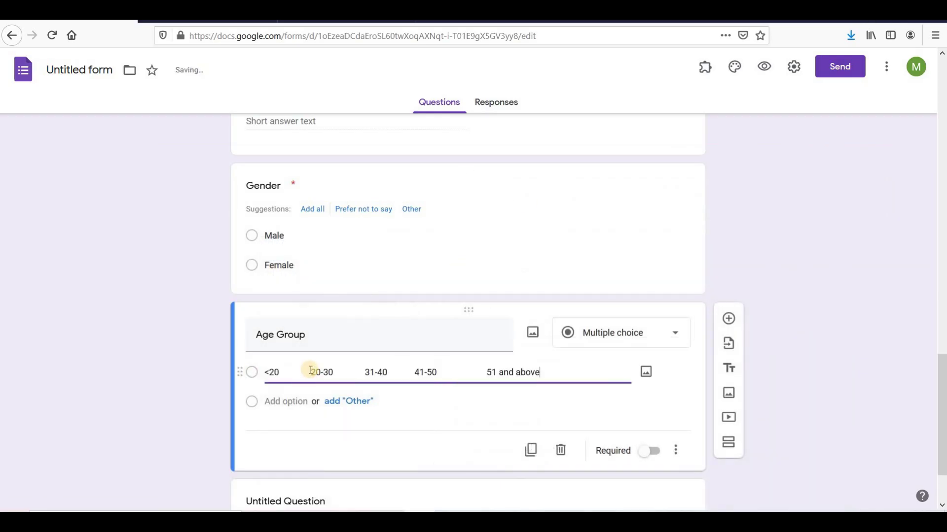
pyautogui.moveTo(310, 371); pyautogui.dragTo(552, 372)
pyautogui.press('BackSpace')
pyautogui.press('Return')
pyautogui.hotkey('ctrl', 'v')
pyautogui.press('BackSpace')
pyautogui.moveTo(340, 402); pyautogui.dragTo(554, 408)
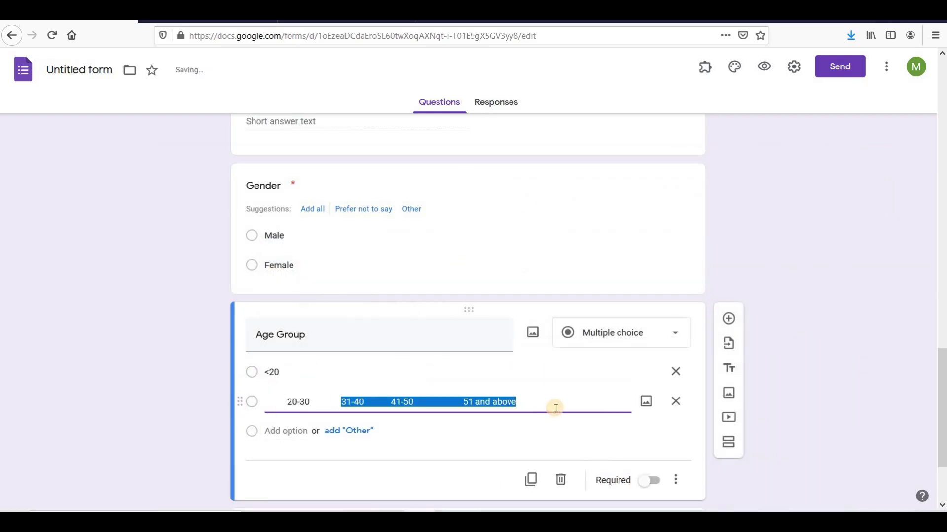
pyautogui.press('BackSpace')
pyautogui.press('Return')
pyautogui.click(288, 402)
# Step: Add the remaining Age Group options, from 31-40 through 51 and above
pyautogui.moveTo(309, 428); pyautogui.dragTo(238, 435)
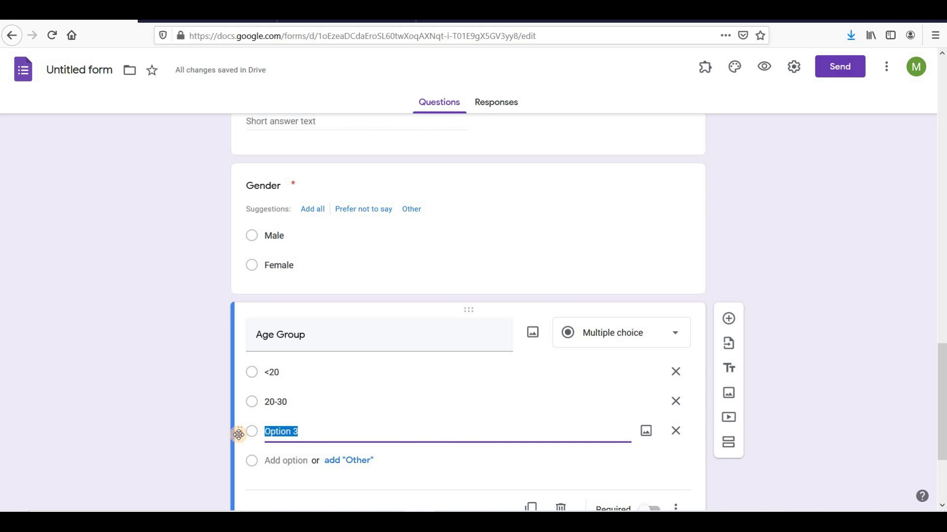
pyautogui.hotkey('ctrl', 'v')
pyautogui.moveTo(364, 431); pyautogui.dragTo(252, 431)
pyautogui.press('BackSpace')
pyautogui.moveTo(313, 431); pyautogui.dragTo(506, 449)
pyautogui.press('BackSpace')
pyautogui.press('Return')
pyautogui.hotkey('ctrl', 'v')
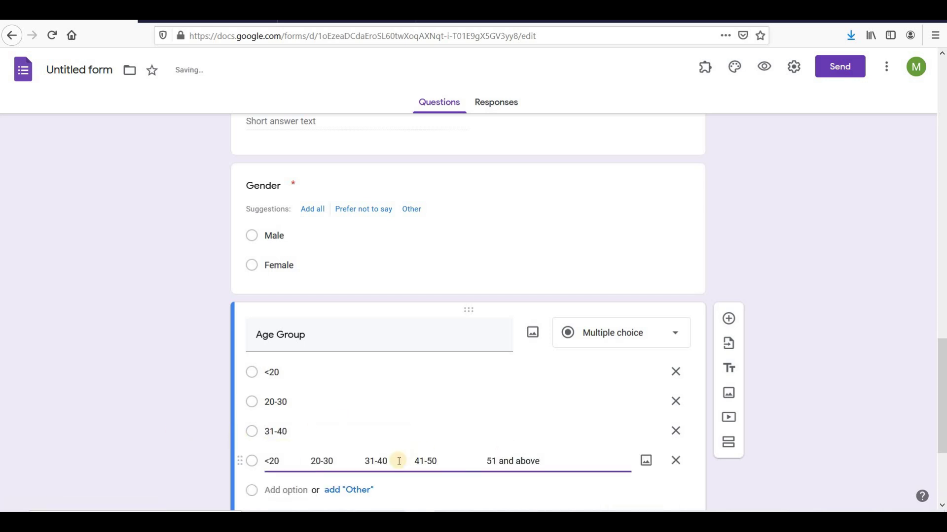
pyautogui.moveTo(398, 460); pyautogui.dragTo(28, 493)
pyautogui.press('BackSpace')
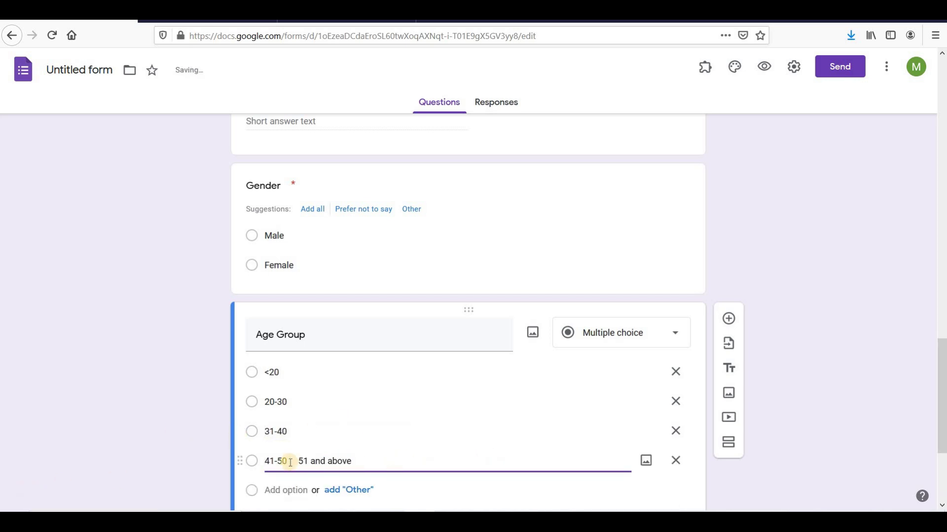
pyautogui.press('Return')
pyautogui.click(299, 460)
pyautogui.hotkey('ctrl', 'x')
pyautogui.click(317, 490)
pyautogui.hotkey('ctrl', 'v')
pyautogui.moveTo(942, 368); pyautogui.dragTo(923, 274)
pyautogui.scroll(-15, 924, 273)
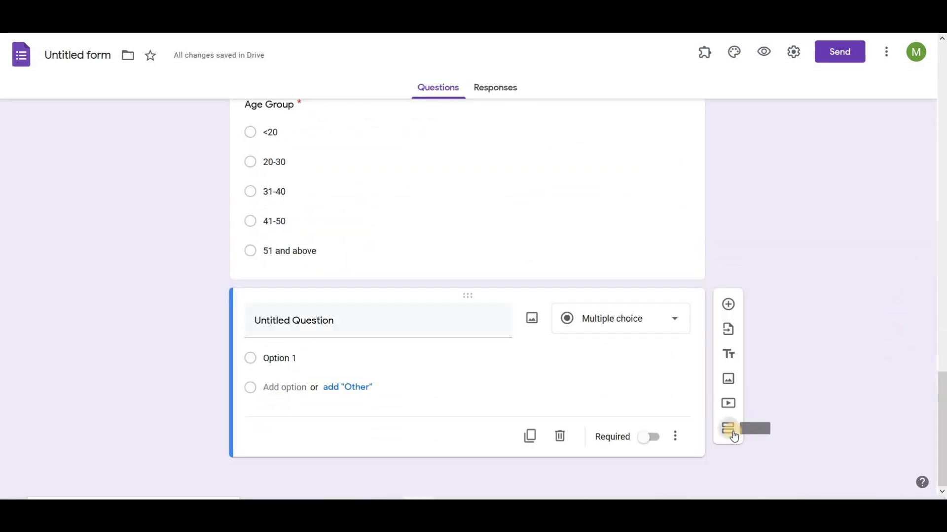
# Step: Add a section named Questionnaire with description Time 1, then a first question in it
pyautogui.click(734, 437)
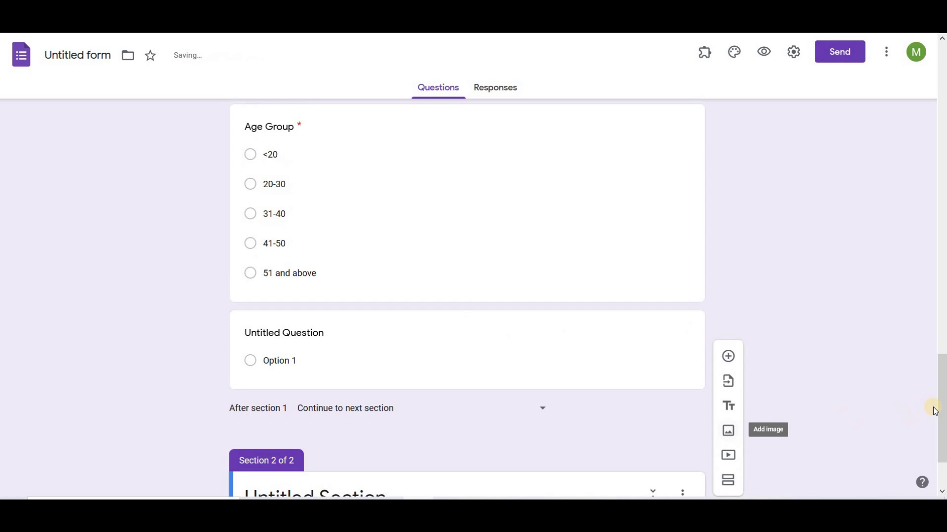
pyautogui.moveTo(944, 410); pyautogui.dragTo(937, 451)
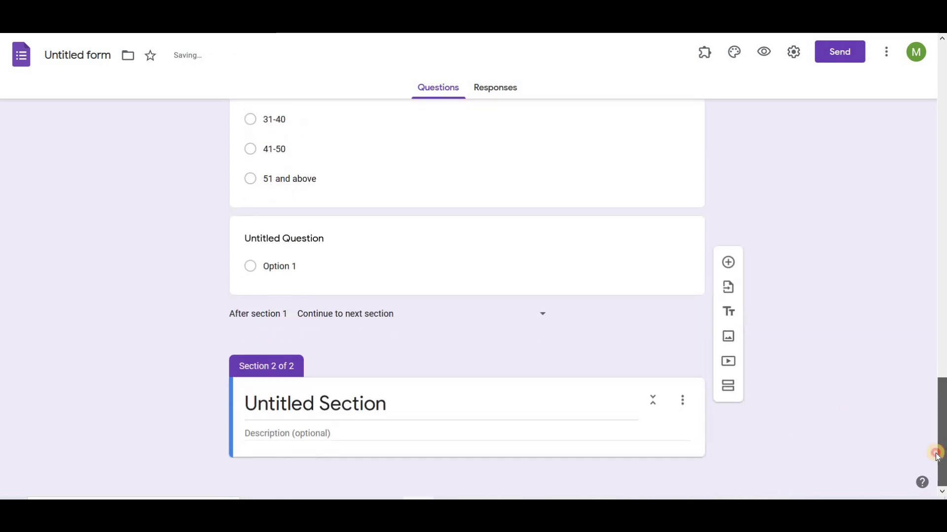
pyautogui.click(395, 407)
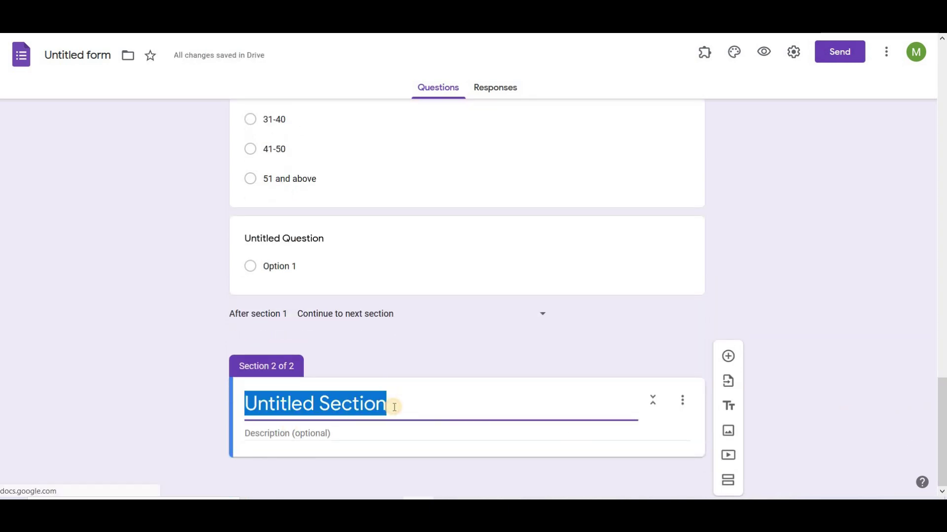
pyautogui.write('Qu')
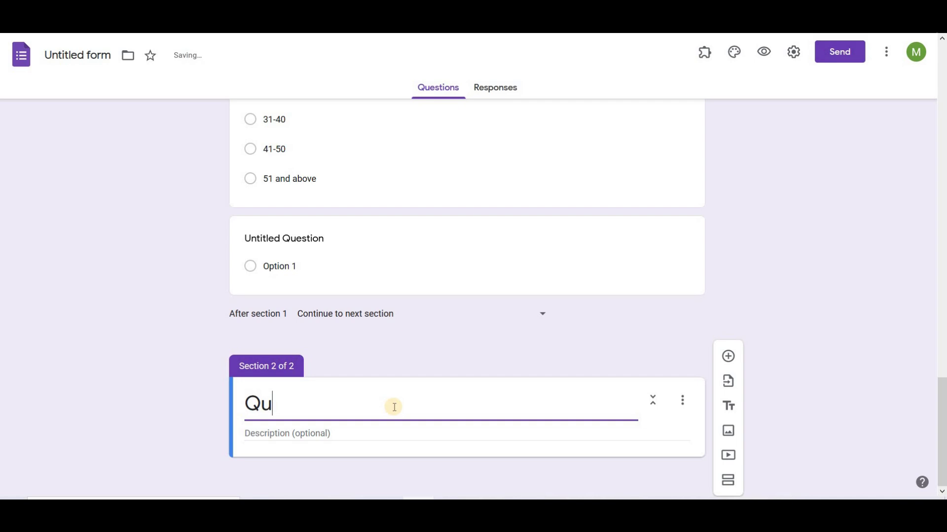
pyautogui.write('estionnaire')
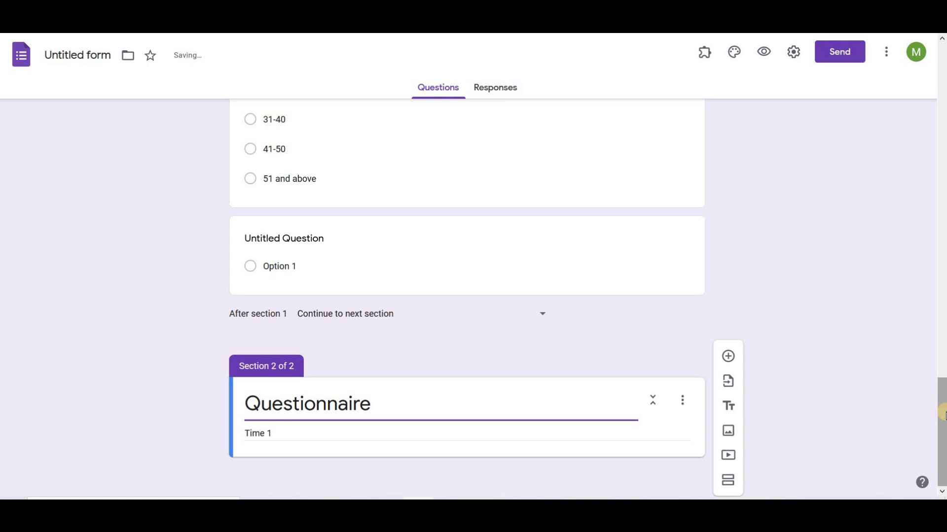
pyautogui.click(728, 356)
# Step: Make the new question a multiple choice grid asking how you feel at work
pyautogui.click(544, 489)
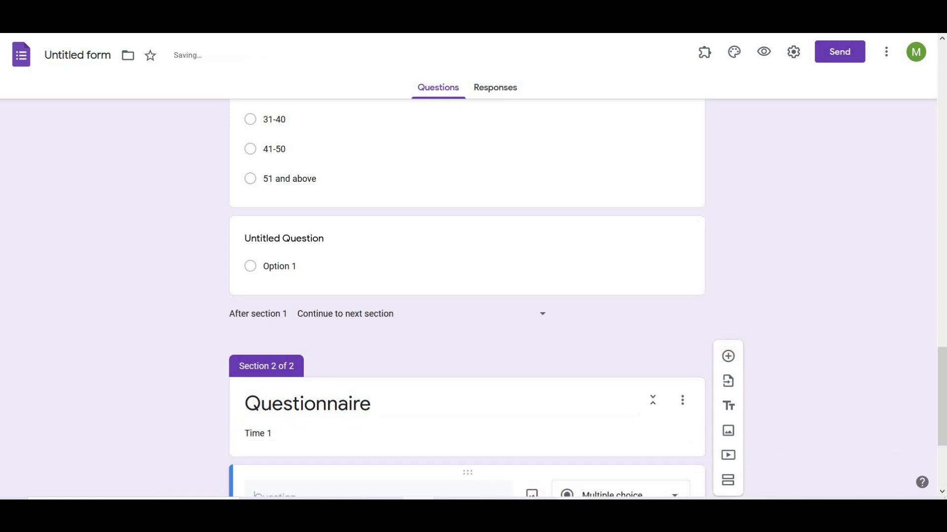
pyautogui.scroll(-3, 939, 407)
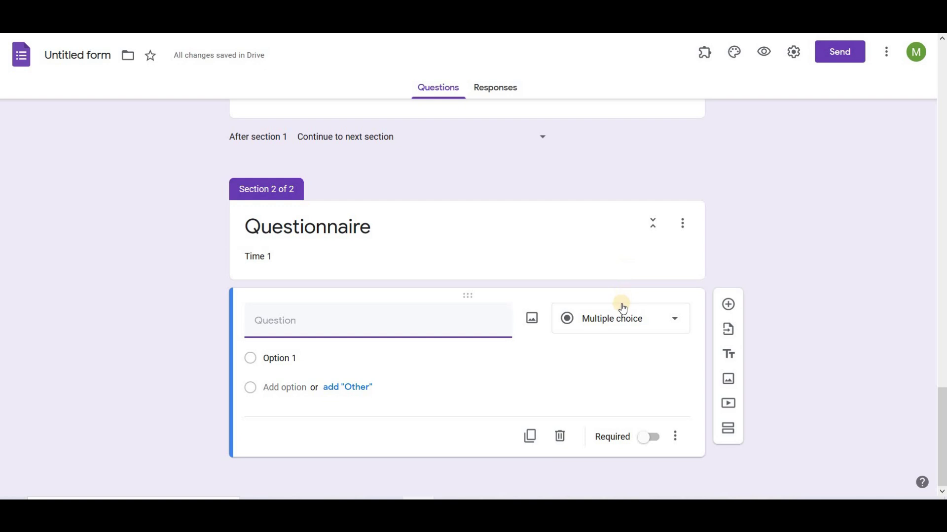
pyautogui.click(615, 329)
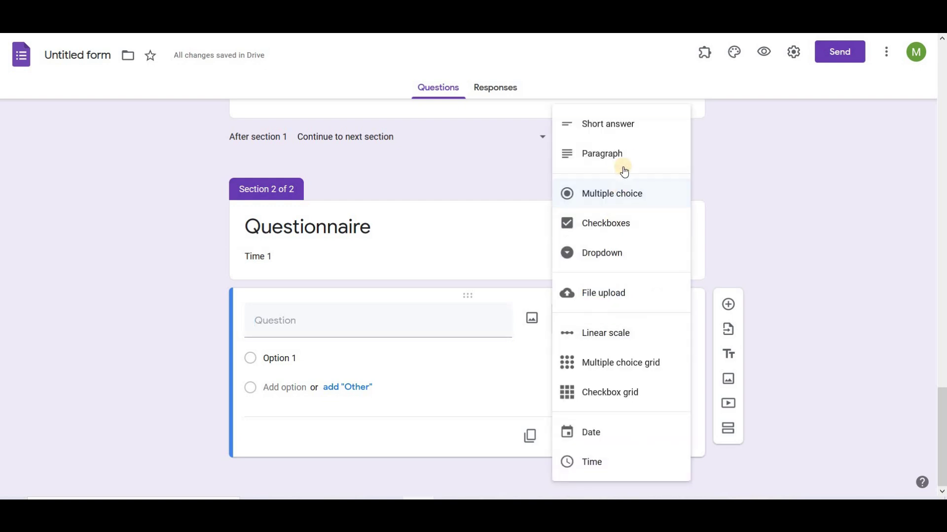
pyautogui.click(599, 367)
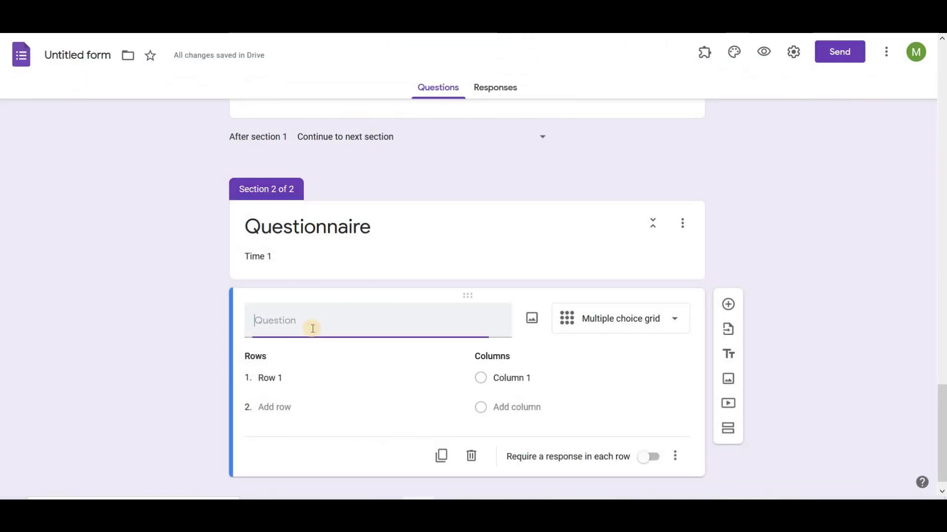
pyautogui.hotkey('ctrl', 'v')
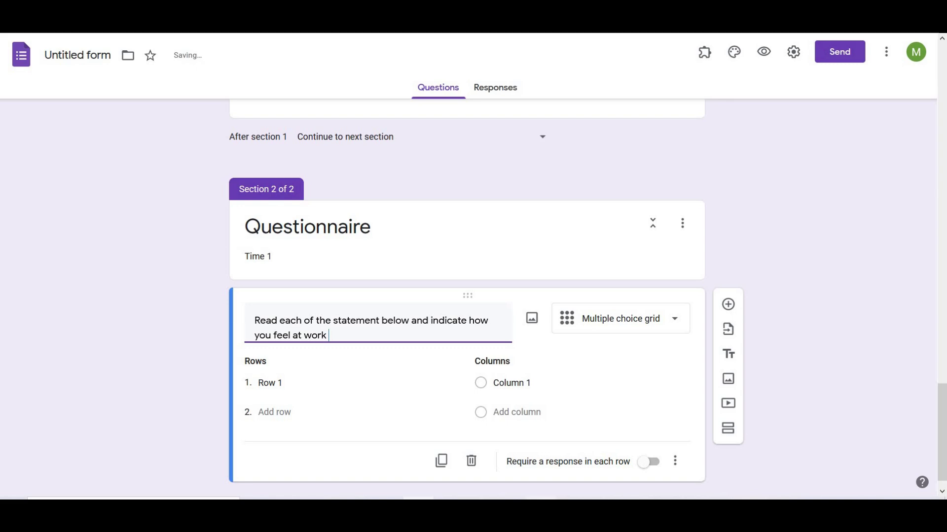
# Step: Set grid row 1 to 'I feel emotionally drained from my work' from the Word table
pyautogui.hotkey('alt', 'Tab')
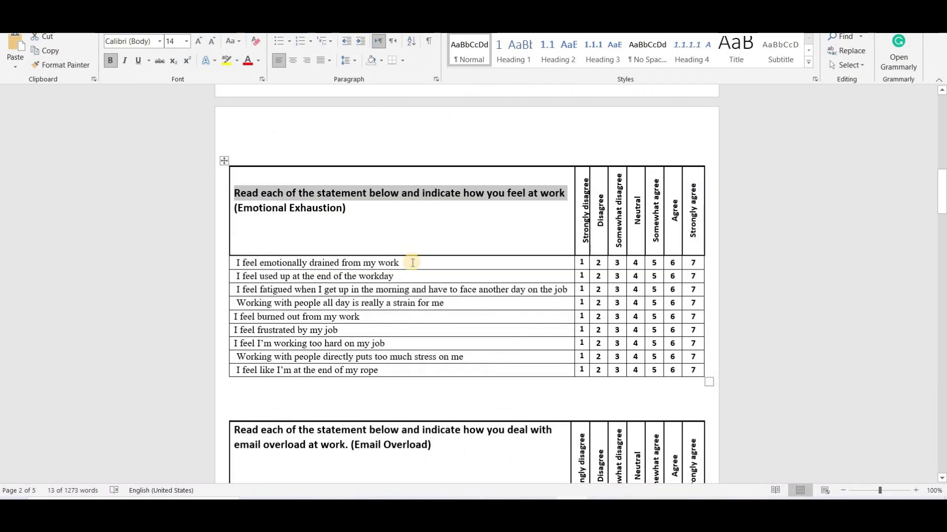
pyautogui.click(235, 263)
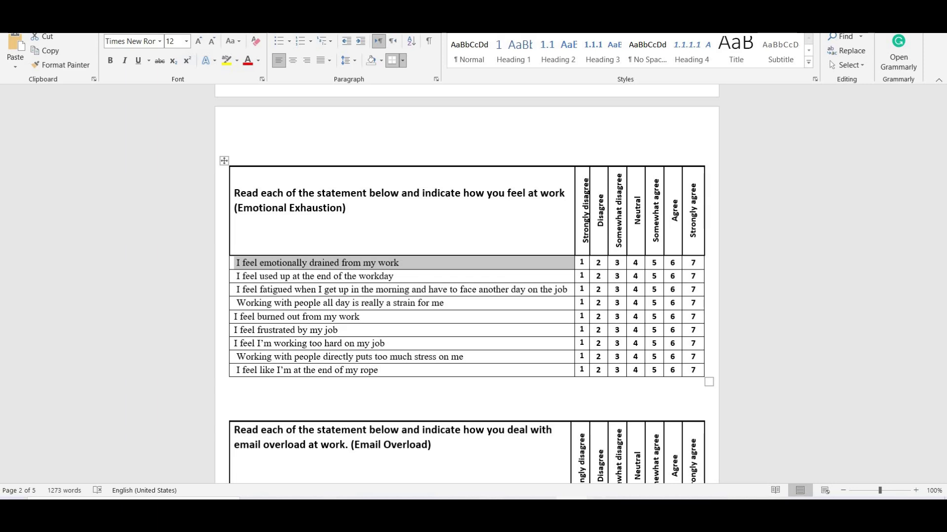
pyautogui.hotkey('alt', 'Tab')
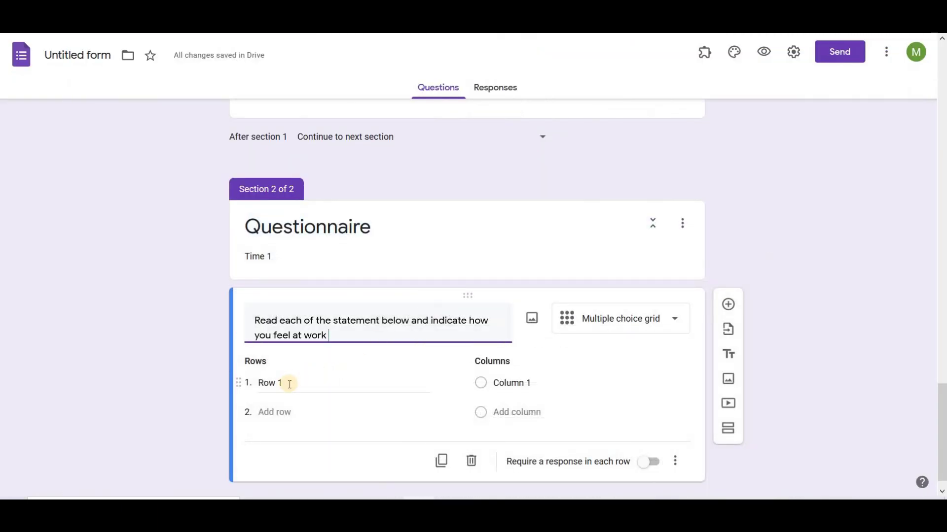
pyautogui.hotkey('ctrl', 'v')
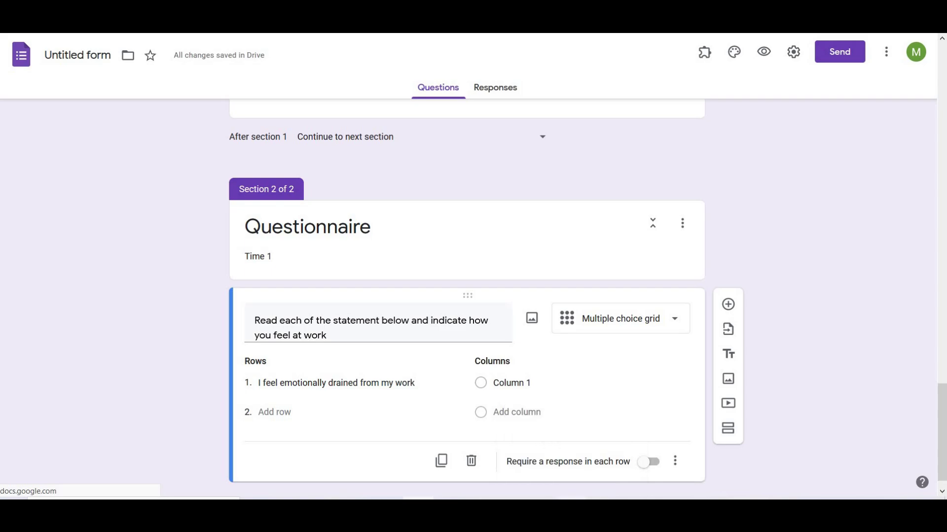
# Step: Fill the first two grid columns with 'Strongly disagree' and 'Disagree' copied from the Word table
pyautogui.hotkey('alt', 'Tab')
pyautogui.moveTo(584, 242); pyautogui.dragTo(583, 176)
pyautogui.hotkey('ctrl', 'c')
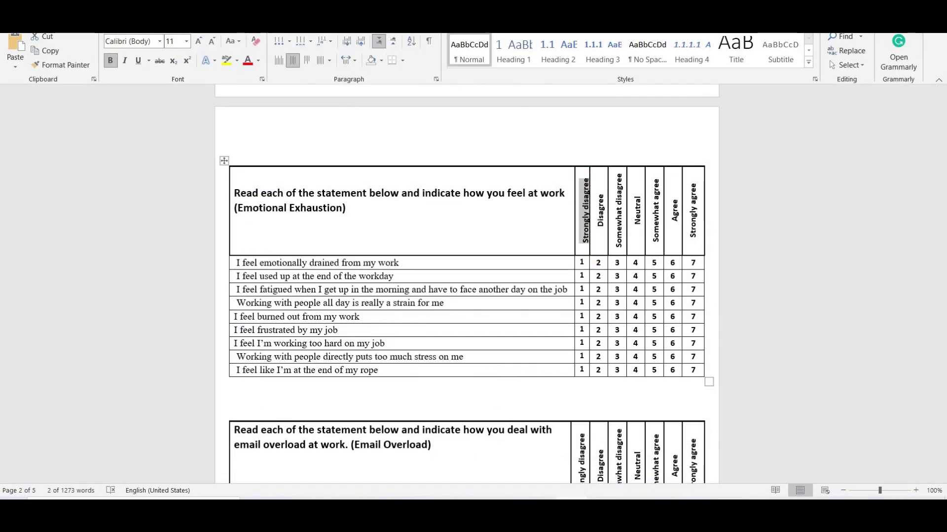
pyautogui.hotkey('alt', 'Tab')
pyautogui.click(508, 383)
pyautogui.hotkey('ctrl', 'v')
pyautogui.click(516, 412)
pyautogui.click(599, 387)
pyautogui.moveTo(600, 387); pyautogui.dragTo(539, 382)
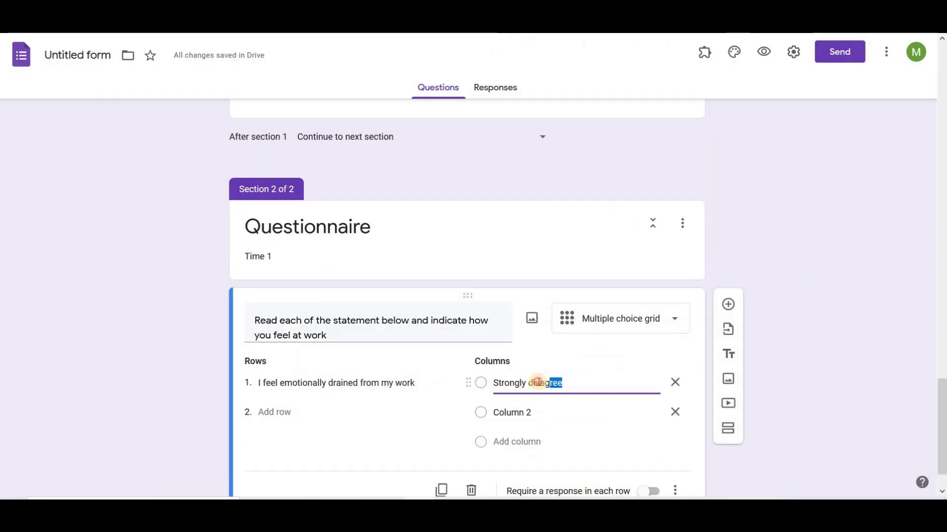
pyautogui.hotkey('ctrl', 'c')
pyautogui.click(521, 412)
pyautogui.hotkey('ctrl', 'v')
# Step: Add a third grid column labelled 'Somewhat disagree' from the Word table
pyautogui.hotkey('alt', 'Tab')
pyautogui.moveTo(619, 247); pyautogui.dragTo(619, 173)
pyautogui.hotkey('ctrl', 'c')
pyautogui.hotkey('alt', 'Tab')
pyautogui.click(508, 442)
pyautogui.hotkey('ctrl', 'v')
# Step: Make column 4 read 'Neutral', correcting the extra column where it was also pasted
pyautogui.hotkey('alt', 'Tab')
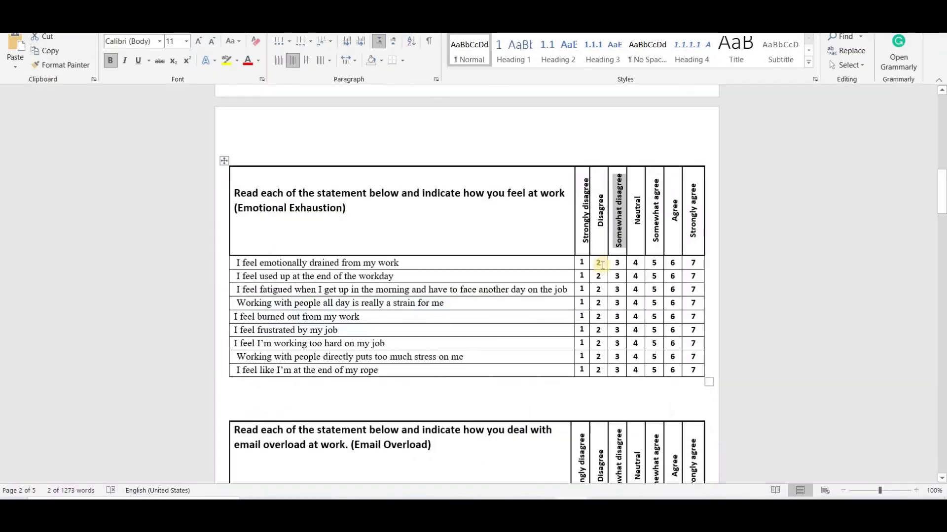
pyautogui.moveTo(637, 231); pyautogui.dragTo(639, 185)
pyautogui.hotkey('ctrl', 'c')
pyautogui.hotkey('alt', 'Tab')
pyautogui.click(517, 471)
pyautogui.scroll(-2, 523, 387)
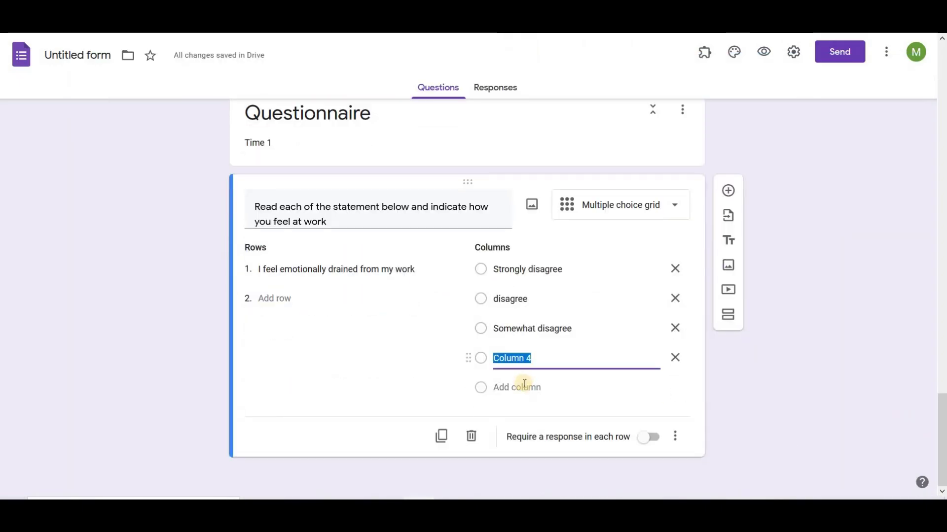
pyautogui.click(523, 387)
pyautogui.hotkey('ctrl', 'v')
pyautogui.click(530, 358)
pyautogui.hotkey('ctrl', 'v')
pyautogui.moveTo(533, 390); pyautogui.dragTo(453, 390)
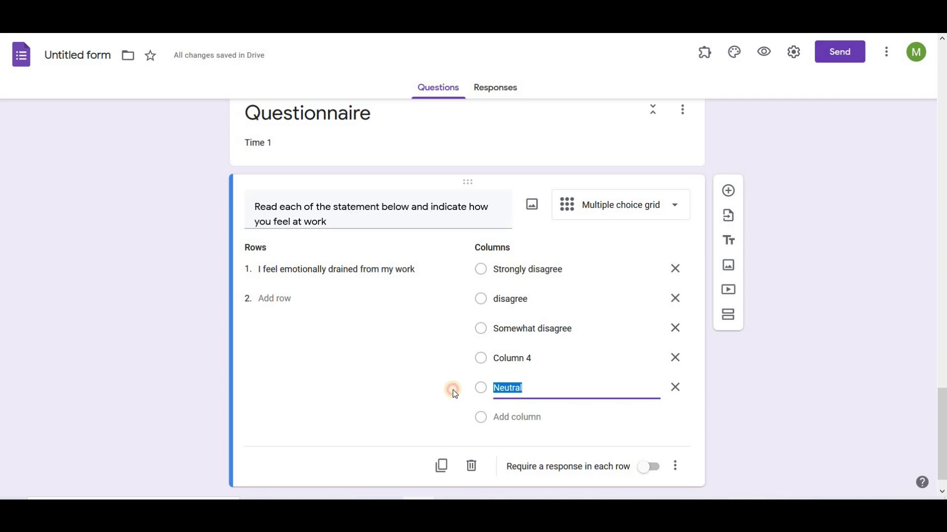
pyautogui.click(513, 358)
pyautogui.hotkey('ctrl', 'v')
pyautogui.click(518, 388)
# Step: Set column 5 to 'Somewhat agree' copied from the Word table
pyautogui.hotkey('alt', 'Tab')
pyautogui.moveTo(655, 241); pyautogui.dragTo(677, 191)
pyautogui.hotkey('ctrl', 'c')
pyautogui.hotkey('alt', 'Tab')
pyautogui.hotkey('ctrl', 'v')
# Step: Add 'Agree' and 'Strongly agree' as columns 6 and 7, then select the 'I feel fatigued' statement in Word
pyautogui.hotkey('alt', 'Tab')
pyautogui.hotkey('ctrl', 'c')
pyautogui.hotkey('alt', 'Tab')
pyautogui.click(518, 416)
pyautogui.hotkey('ctrl', 'v')
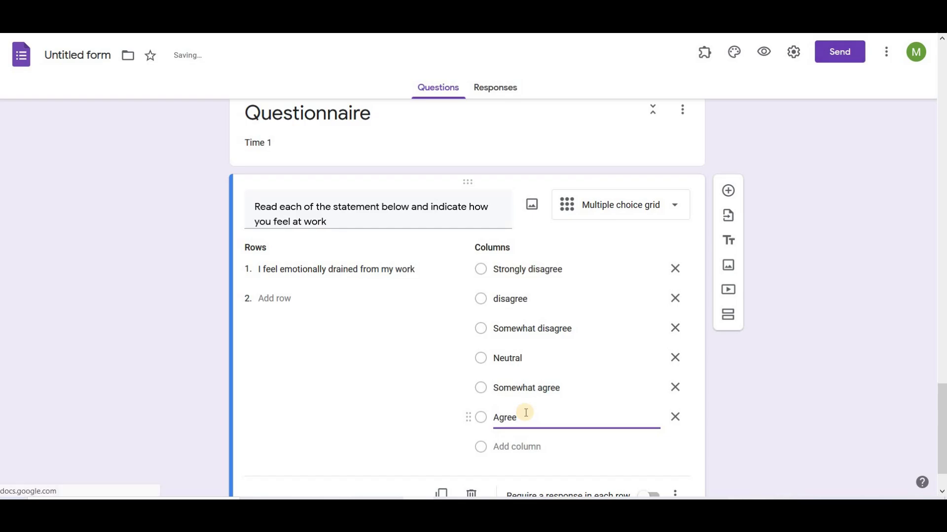
pyautogui.press('Return')
pyautogui.hotkey('alt', 'Tab')
pyautogui.moveTo(695, 241); pyautogui.dragTo(697, 192)
pyautogui.hotkey('ctrl', 'c')
pyautogui.hotkey('alt', 'Tab')
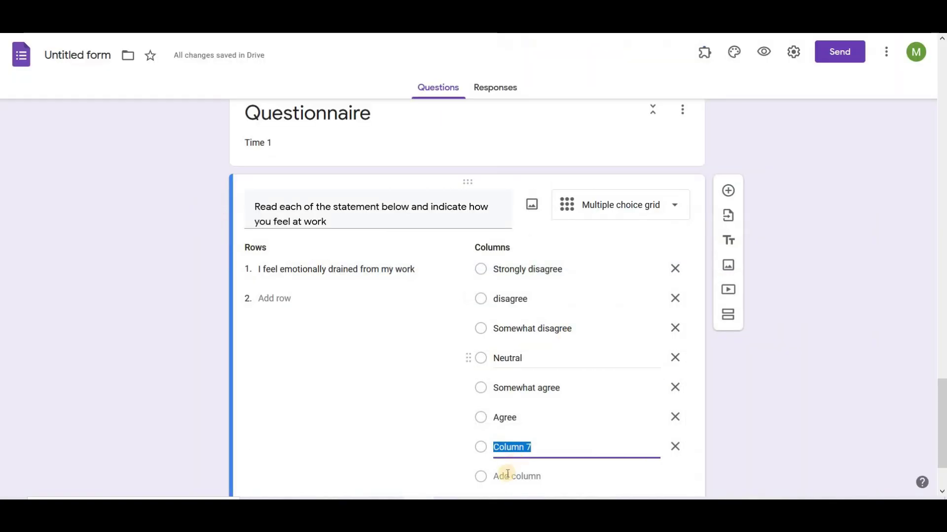
pyautogui.hotkey('ctrl', 'v')
pyautogui.moveTo(569, 224); pyautogui.dragTo(239, 225)
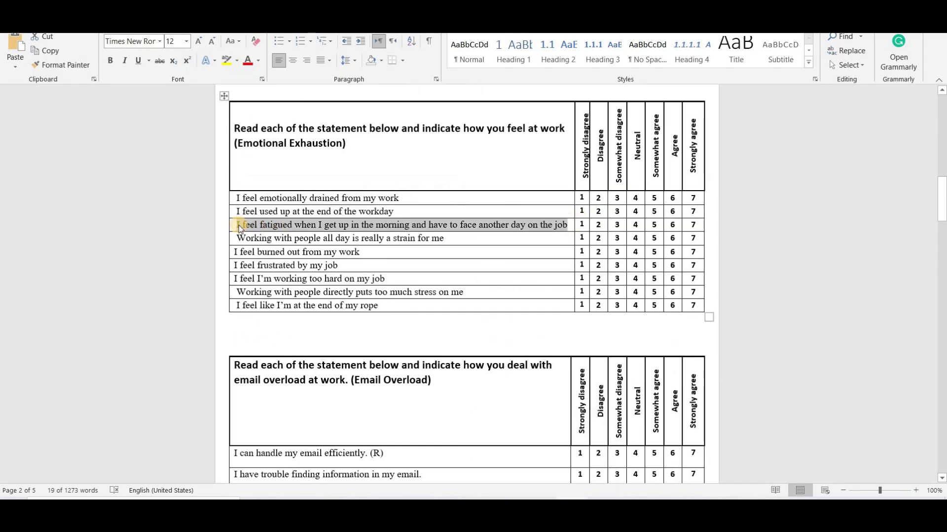
# Step: Add grid rows 3–5: the fatigued, working-with-people-all-day and burned-out statements
pyautogui.hotkey('ctrl', 'c')
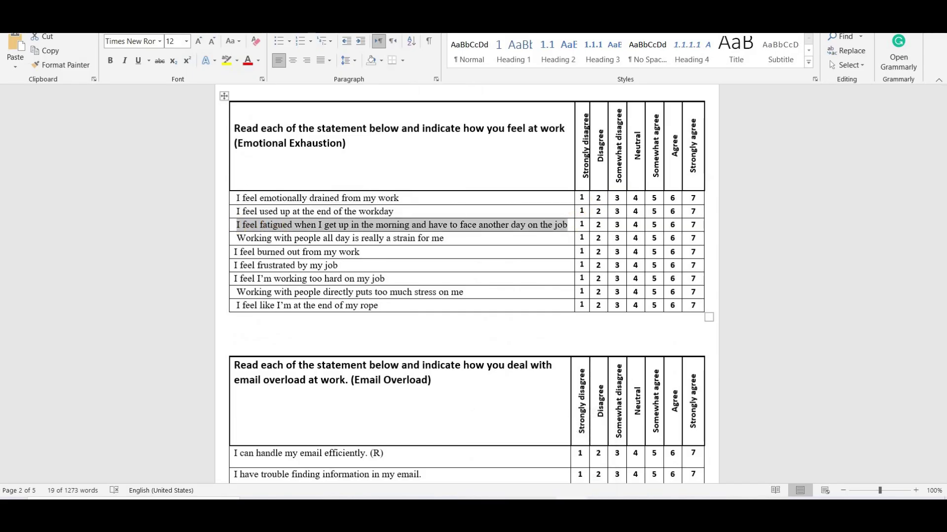
pyautogui.hotkey('alt', 'Tab')
pyautogui.click(355, 346)
pyautogui.hotkey('ctrl', 'v')
pyautogui.hotkey('alt', 'Tab')
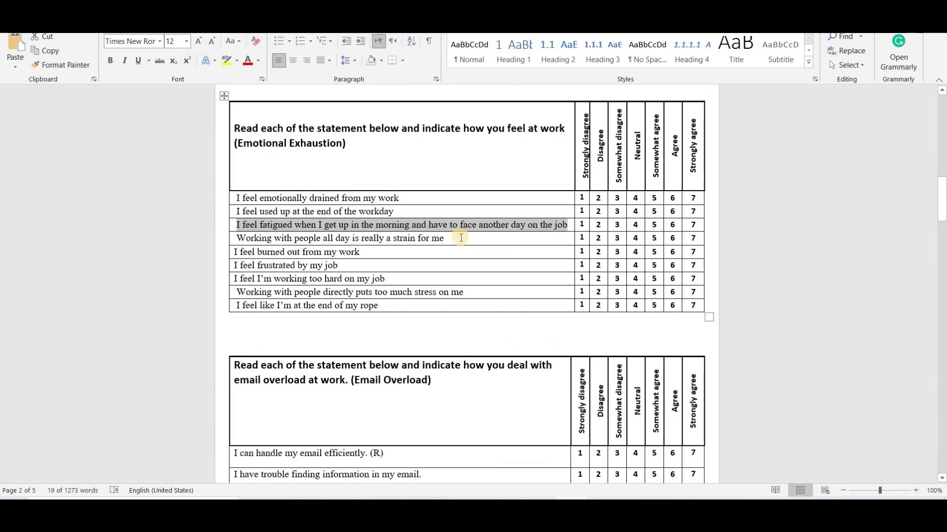
pyautogui.moveTo(446, 239); pyautogui.dragTo(243, 242)
pyautogui.hotkey('ctrl', 'c')
pyautogui.hotkey('alt', 'Tab')
pyautogui.click(279, 372)
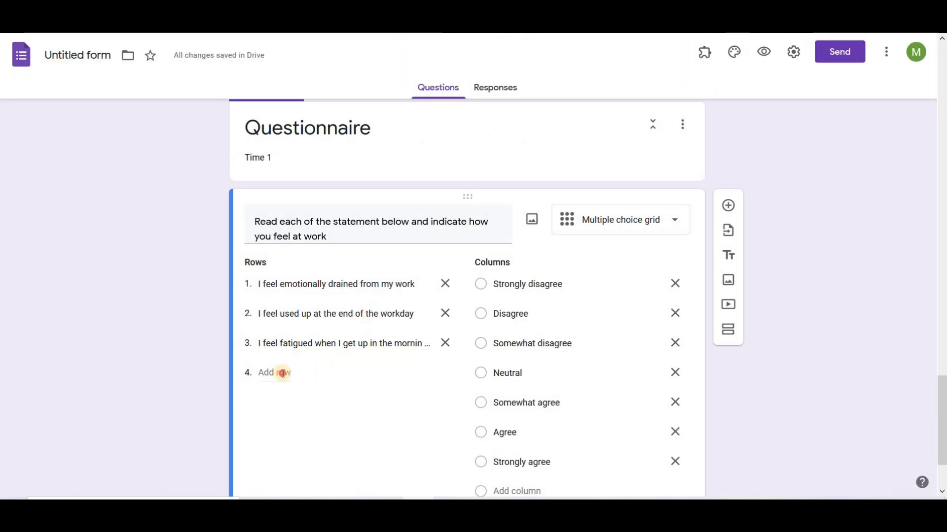
pyautogui.hotkey('ctrl', 'v')
pyautogui.hotkey('alt', 'Tab')
pyautogui.moveTo(357, 251); pyautogui.dragTo(237, 252)
pyautogui.hotkey('ctrl', 'c')
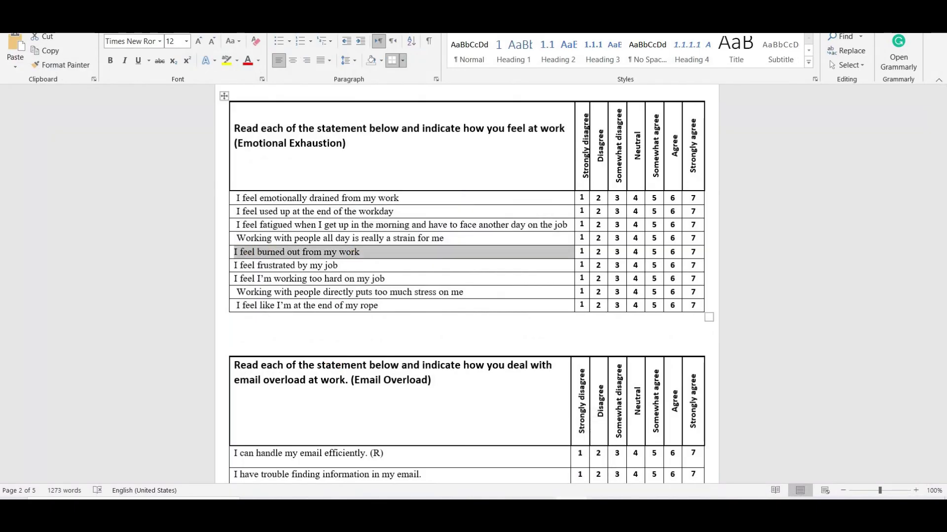
pyautogui.hotkey('alt', 'Tab')
pyautogui.click(282, 402)
# Step: Add rows 6 and 7 with the 'frustrated by my job' and 'working too hard' statements
pyautogui.hotkey('alt', 'Tab')
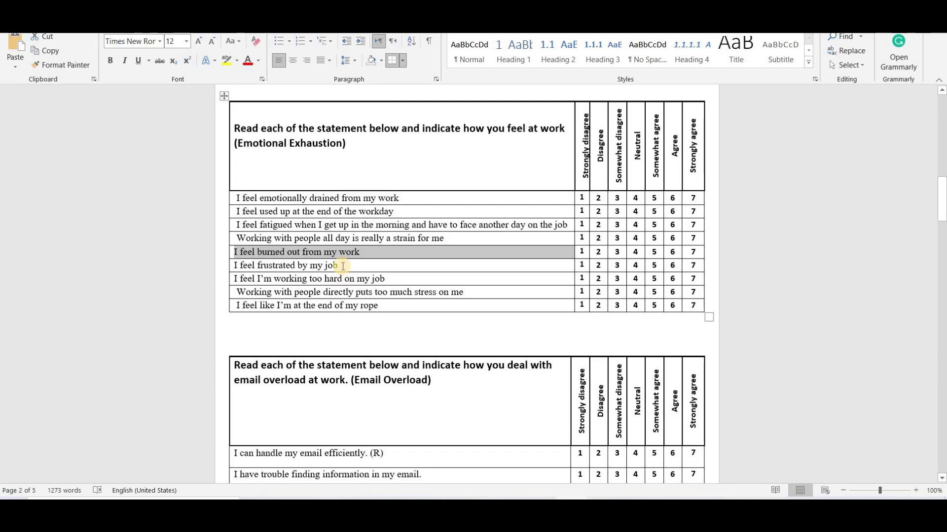
pyautogui.moveTo(346, 262); pyautogui.dragTo(207, 263)
pyautogui.hotkey('ctrl', 'c')
pyautogui.hotkey('alt', 'Tab')
pyautogui.click(302, 432)
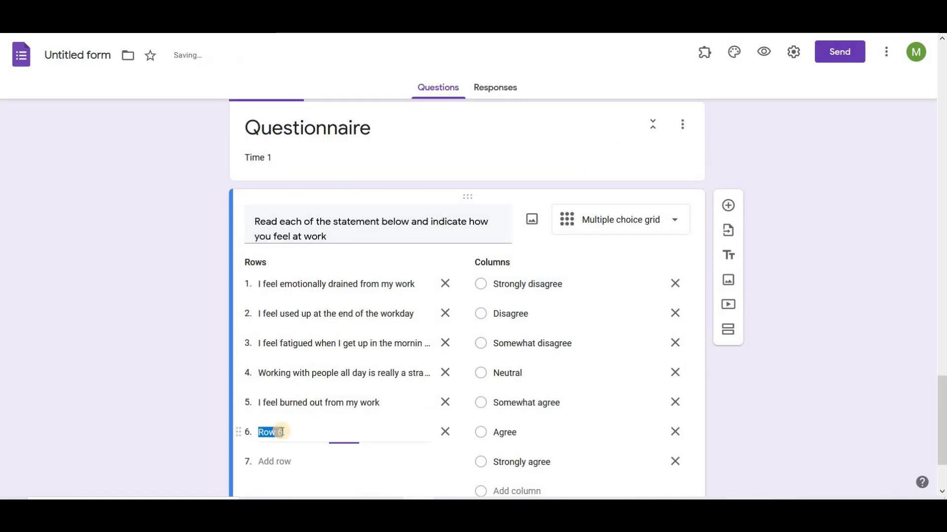
pyautogui.hotkey('ctrl', 'v')
pyautogui.hotkey('alt', 'Tab')
pyautogui.moveTo(384, 279); pyautogui.dragTo(230, 279)
pyautogui.hotkey('ctrl', 'c')
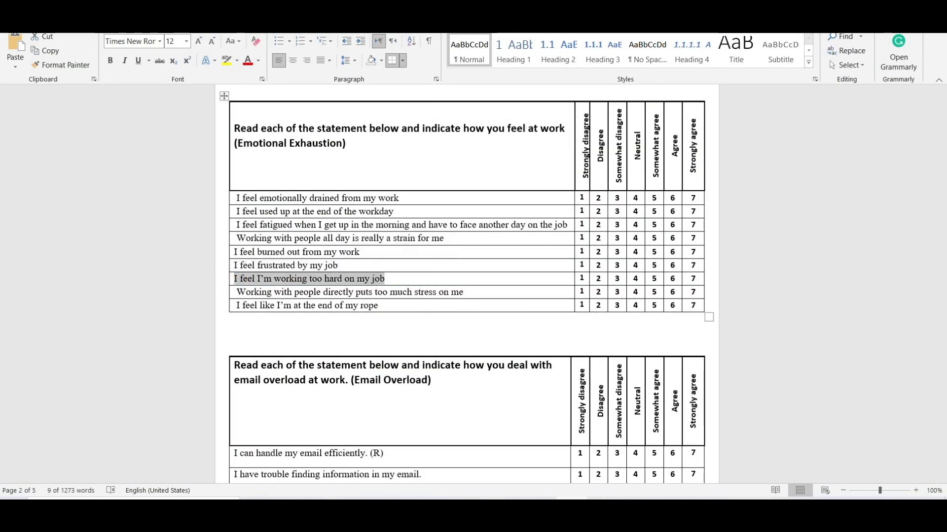
pyautogui.hotkey('alt', 'Tab')
pyautogui.click(282, 461)
pyautogui.hotkey('ctrl', 'v')
# Step: Add row 8 with the stress statement and row 9 for 'I feel like I'm at the end of my rope'
pyautogui.scroll(-2, 941, 465)
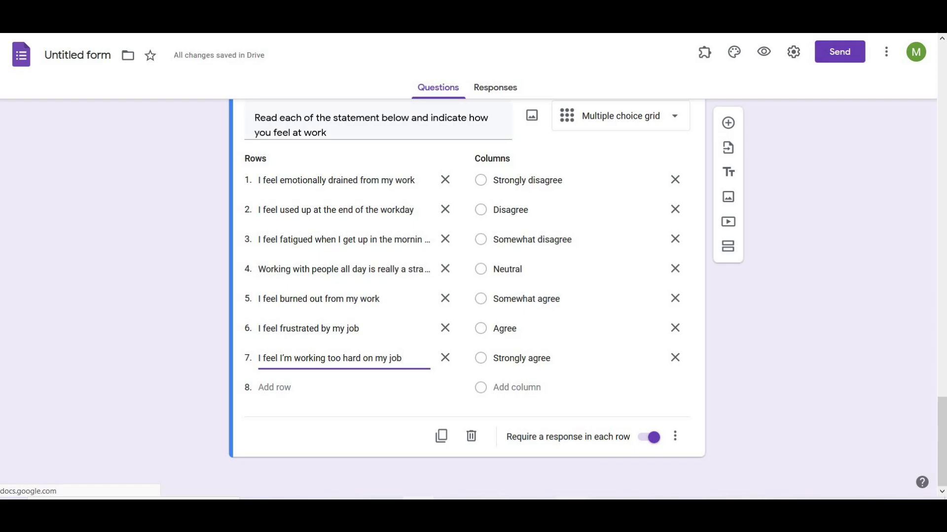
pyautogui.hotkey('alt', 'Tab')
pyautogui.moveTo(476, 293); pyautogui.dragTo(211, 294)
pyautogui.hotkey('ctrl', 'c')
pyautogui.hotkey('alt', 'Tab')
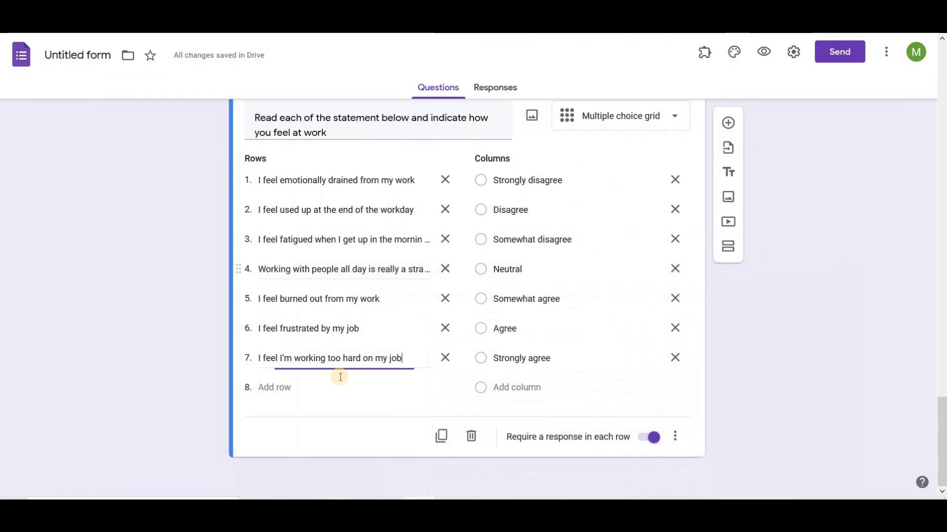
pyautogui.click(285, 388)
pyautogui.hotkey('ctrl', 'v')
pyautogui.hotkey('alt', 'Tab')
pyautogui.moveTo(232, 363); pyautogui.dragTo(392, 364)
pyautogui.hotkey('ctrl', 'c')
pyautogui.hotkey('alt', 'Tab')
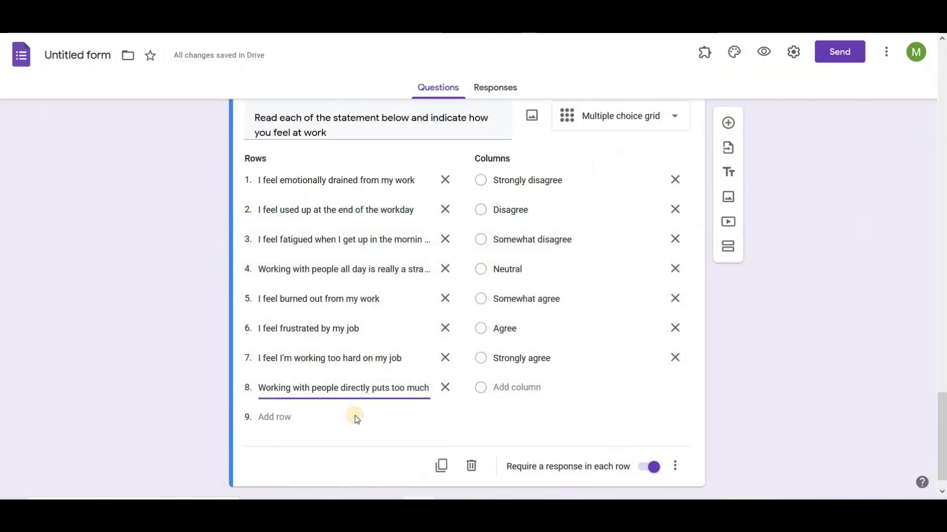
pyautogui.click(279, 418)
pyautogui.moveTo(941, 422)
pyautogui.mouseDown()
pyautogui.moveTo(942, 399)
pyautogui.moveTo(941, 427)
pyautogui.mouseUp()
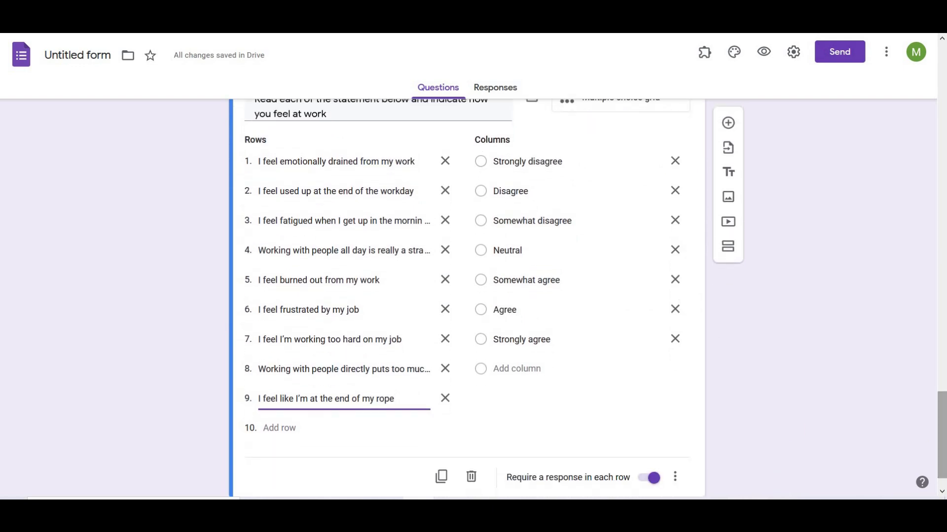
# Step: Duplicate the grid question and title the copy with the Email Overload heading from Word
pyautogui.click(447, 474)
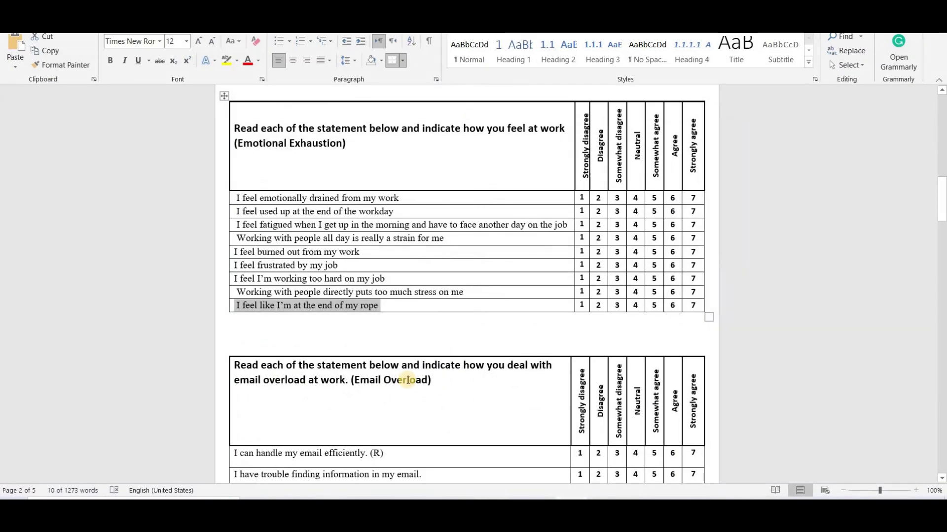
pyautogui.moveTo(349, 380); pyautogui.dragTo(235, 368)
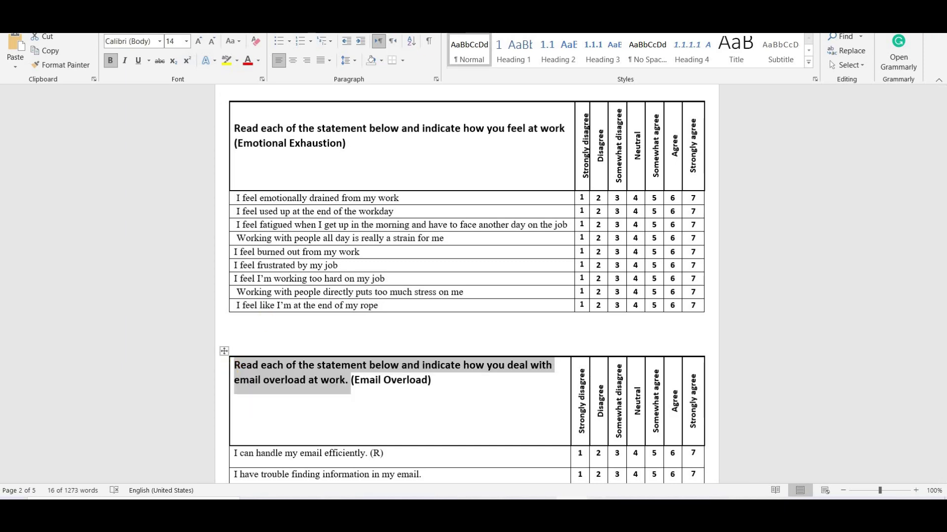
pyautogui.click(877, 4)
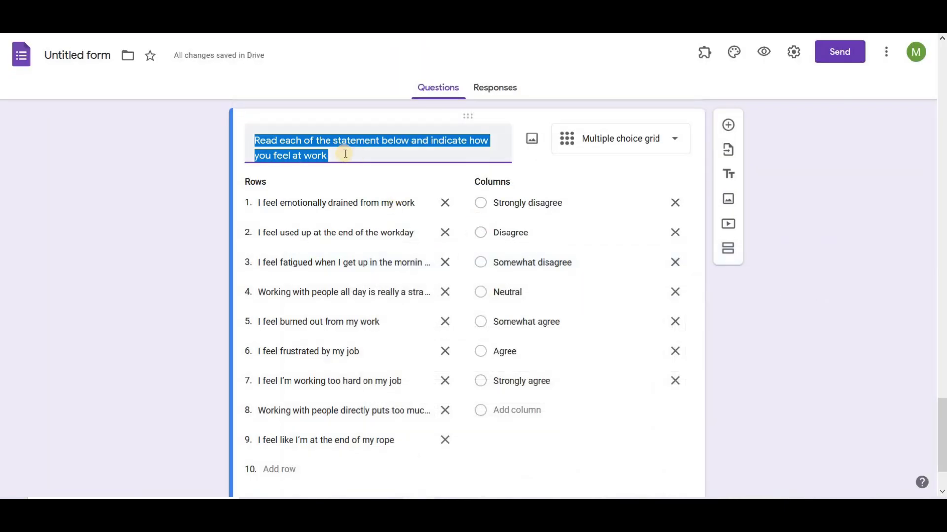
pyautogui.hotkey('ctrl', 'v')
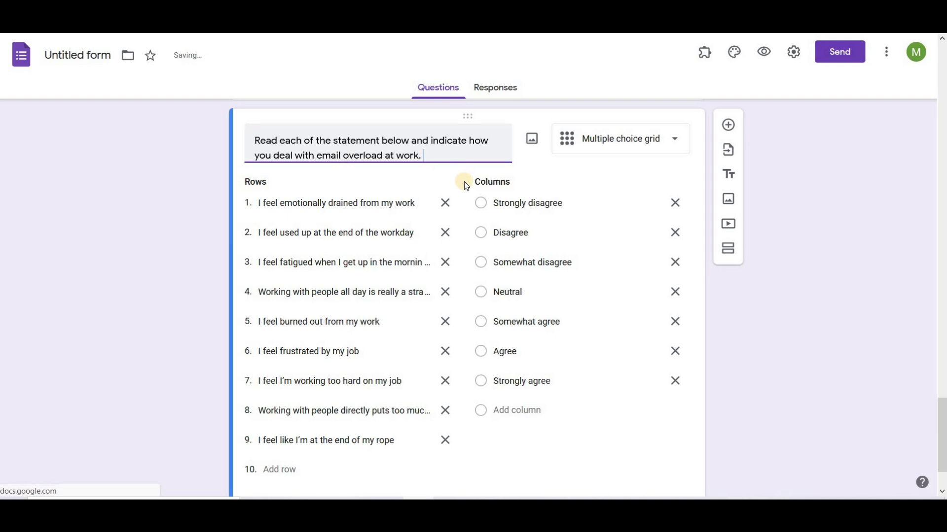
# Step: Delete all eight leftover burnout statement rows from the copied grid
pyautogui.click(445, 203)
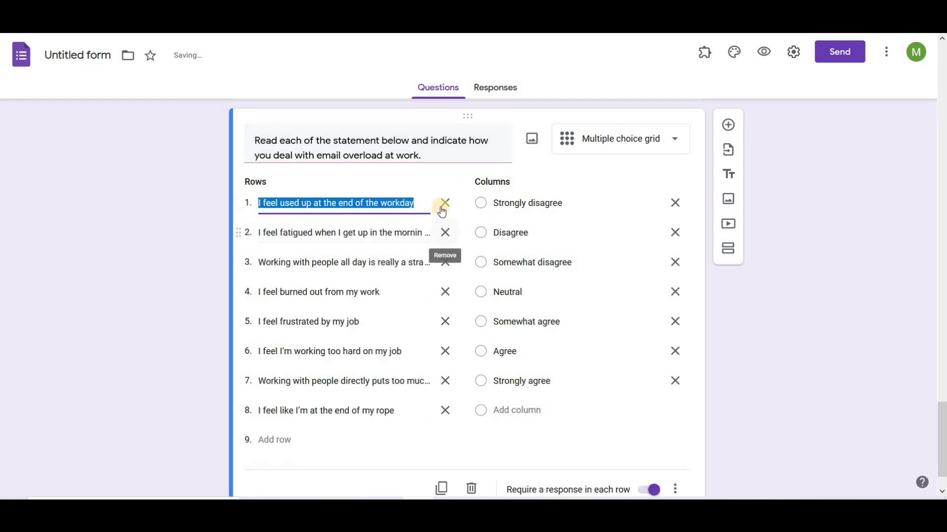
pyautogui.click(443, 233)
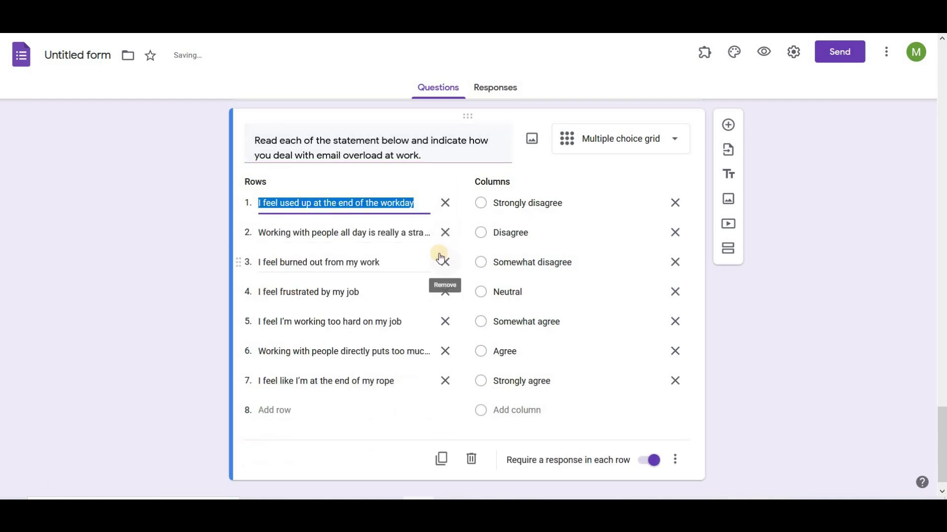
pyautogui.click(444, 233)
pyautogui.click(444, 234)
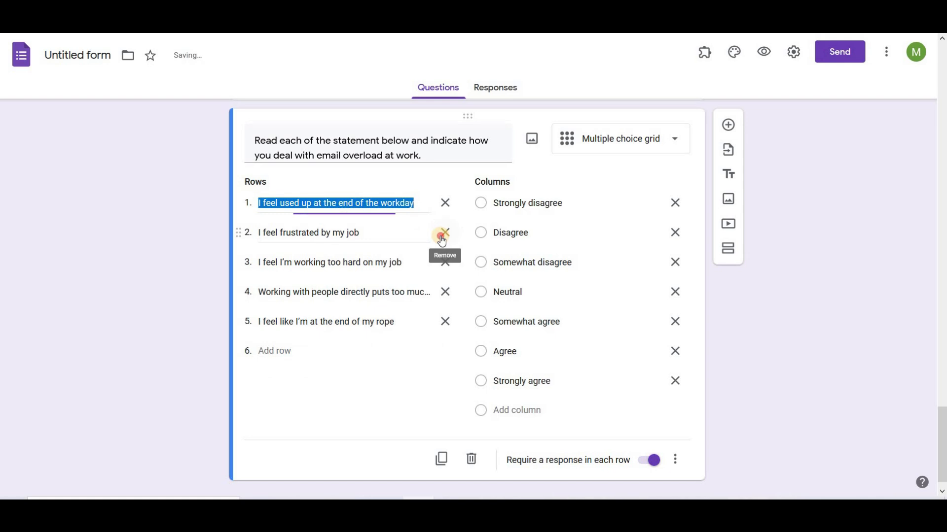
pyautogui.click(444, 234)
pyautogui.click(444, 233)
pyautogui.click(443, 234)
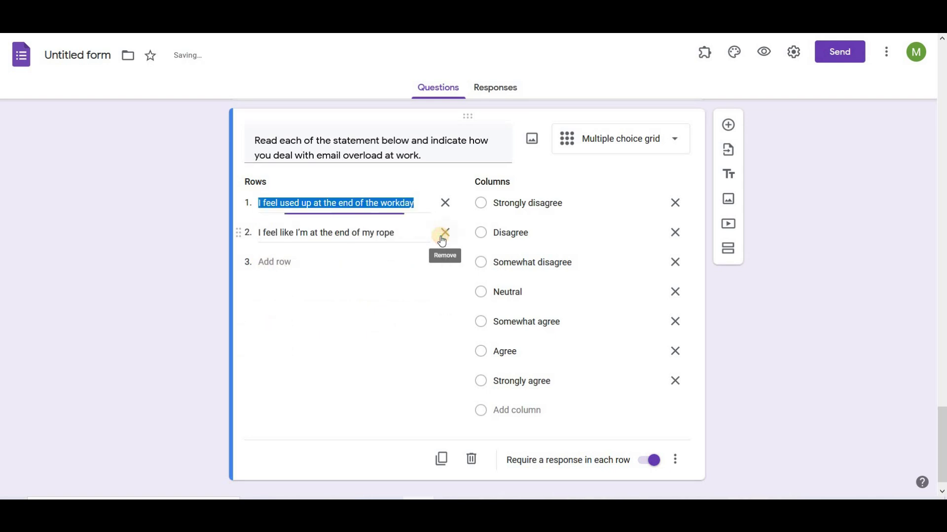
pyautogui.click(444, 234)
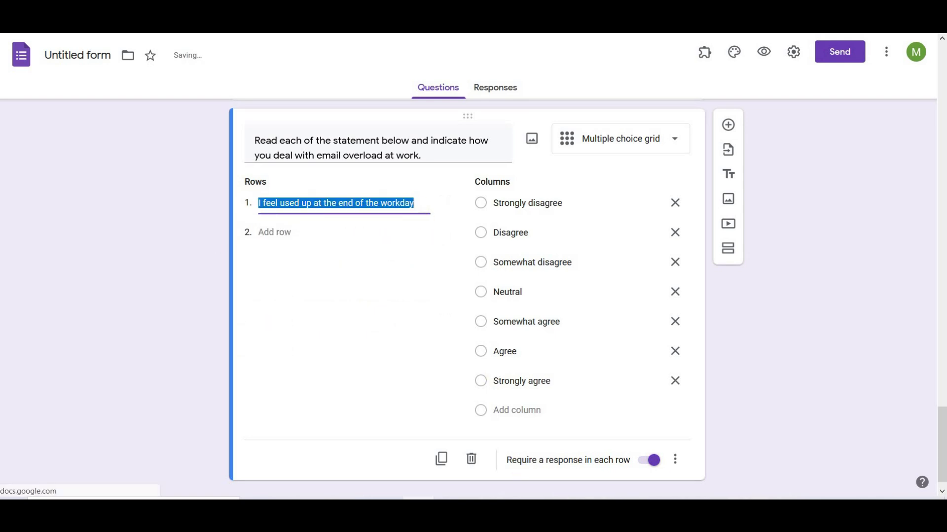
# Step: Paste the first two email statements, including the trouble-finding-information one, as grid rows 1–2
pyautogui.hotkey('alt', 'Tab')
pyautogui.scroll(-5, 434, 222)
pyautogui.moveTo(390, 147); pyautogui.dragTo(233, 146)
pyautogui.hotkey('ctrl', 'c')
pyautogui.hotkey('alt', 'Tab')
pyautogui.hotkey('ctrl', 'v')
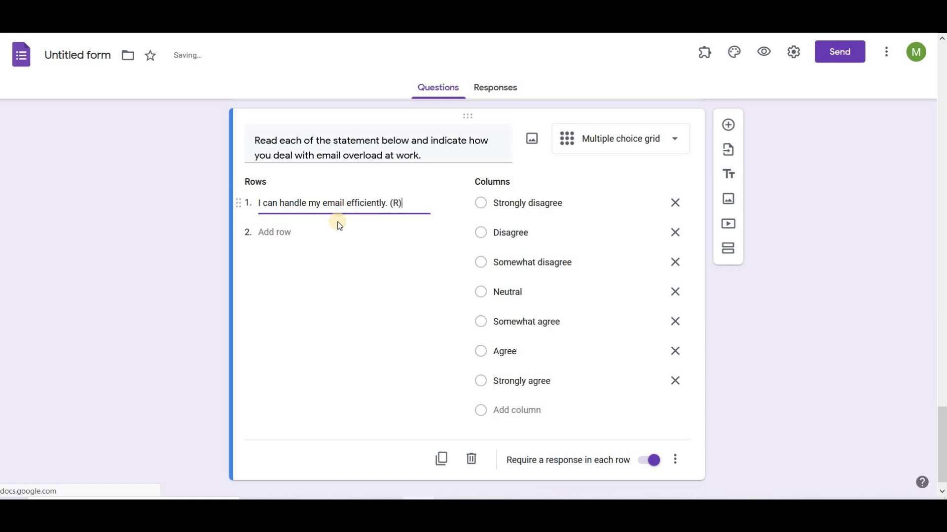
pyautogui.click(331, 229)
pyautogui.hotkey('alt', 'Tab')
pyautogui.click(231, 167)
pyautogui.hotkey('ctrl', 'c')
pyautogui.hotkey('alt', 'Tab')
pyautogui.hotkey('ctrl', 'v')
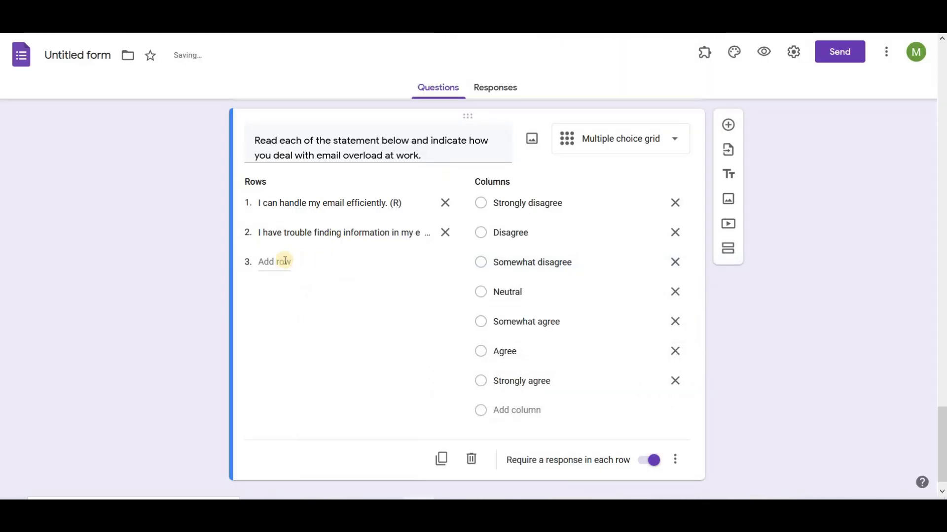
# Step: Paste the third, fourth and fifth email statements from Word as grid rows 3–5
pyautogui.hotkey('alt', 'Tab')
pyautogui.tripleClick(387, 191)
pyautogui.hotkey('ctrl', 'c')
pyautogui.hotkey('alt', 'Tab')
pyautogui.hotkey('ctrl', 'v')
pyautogui.hotkey('alt', 'Tab')
pyautogui.click(231, 210)
pyautogui.hotkey('ctrl', 'c')
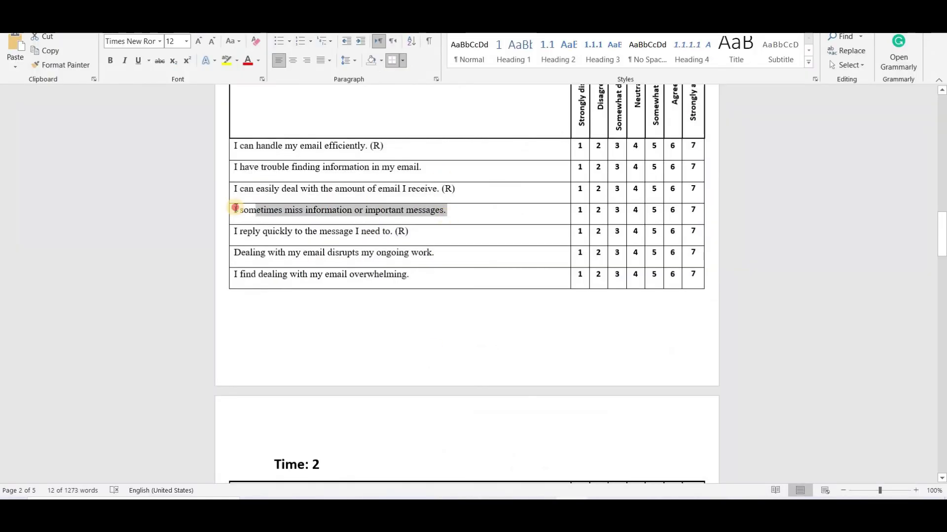
pyautogui.hotkey('alt', 'Tab')
pyautogui.press('Return')
pyautogui.hotkey('ctrl', 'v')
pyautogui.hotkey('alt', 'Tab')
pyautogui.click(264, 230)
pyautogui.hotkey('ctrl', 'c')
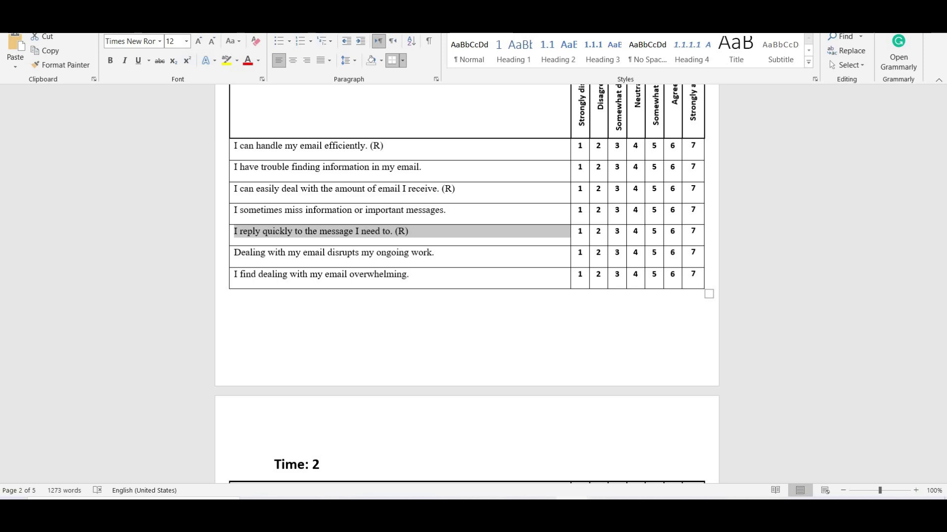
pyautogui.hotkey('alt', 'Tab')
pyautogui.press('Return')
# Step: Add the disrupts-ongoing-work and email-overwhelming statements as rows 6–7, then select Word's Time: 2 heading
pyautogui.hotkey('ctrl', 'v')
pyautogui.hotkey('alt', 'Tab')
pyautogui.click(231, 250)
pyautogui.hotkey('ctrl', 'c')
pyautogui.hotkey('alt', 'Tab')
pyautogui.press('Return')
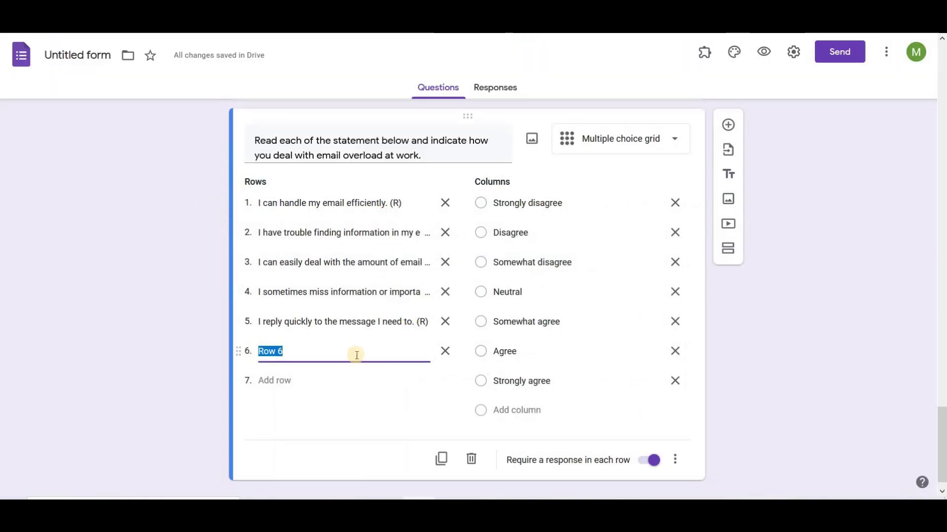
pyautogui.hotkey('ctrl', 'v')
pyautogui.press('Return')
pyautogui.hotkey('alt', 'Tab')
pyautogui.tripleClick(389, 273)
pyautogui.hotkey('ctrl', 'c')
pyautogui.hotkey('alt', 'Tab')
pyautogui.hotkey('ctrl', 'v')
pyautogui.hotkey('alt', 'Tab')
pyautogui.moveTo(941, 237); pyautogui.dragTo(942, 274)
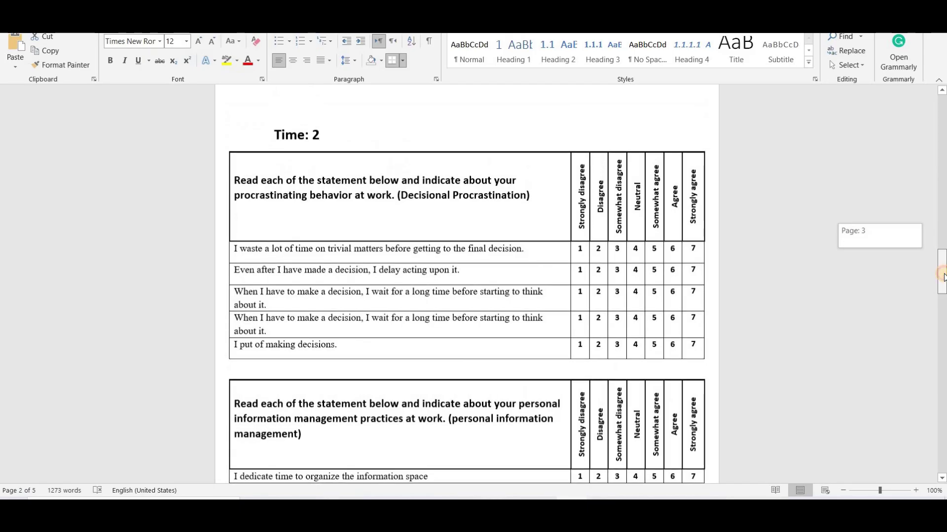
pyautogui.moveTo(325, 131); pyautogui.dragTo(247, 133)
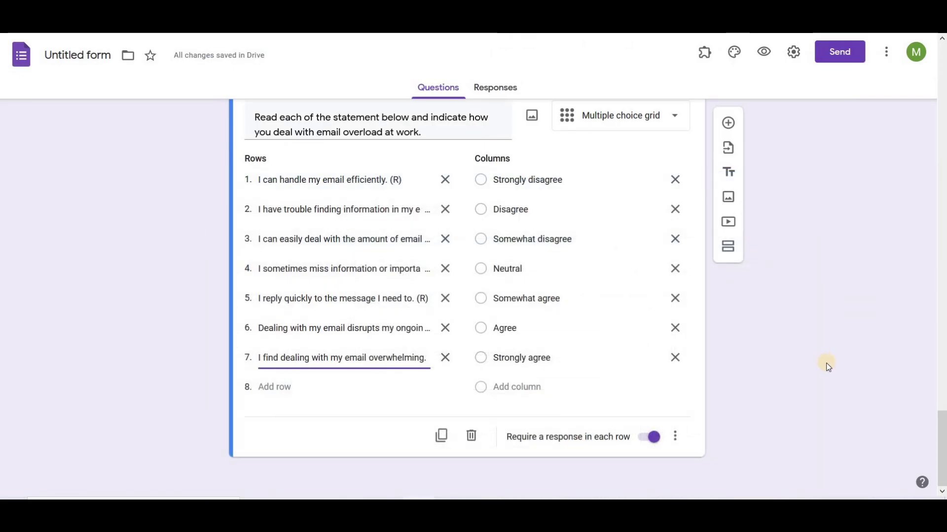
pyautogui.moveTo(942, 449); pyautogui.dragTo(942, 343)
# Step: Duplicate the Questionnaire section to create the Time 2 section
pyautogui.scroll(-1, 622, 248)
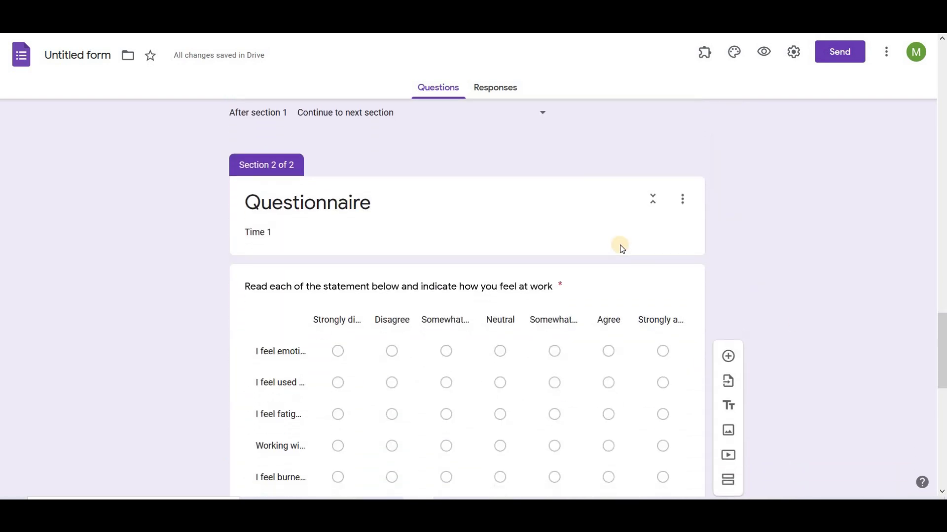
pyautogui.click(684, 202)
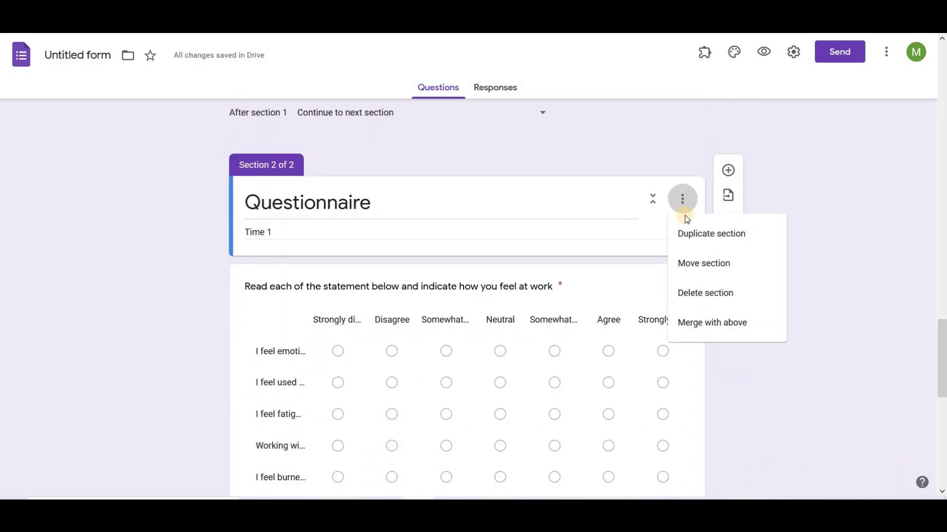
pyautogui.click(686, 231)
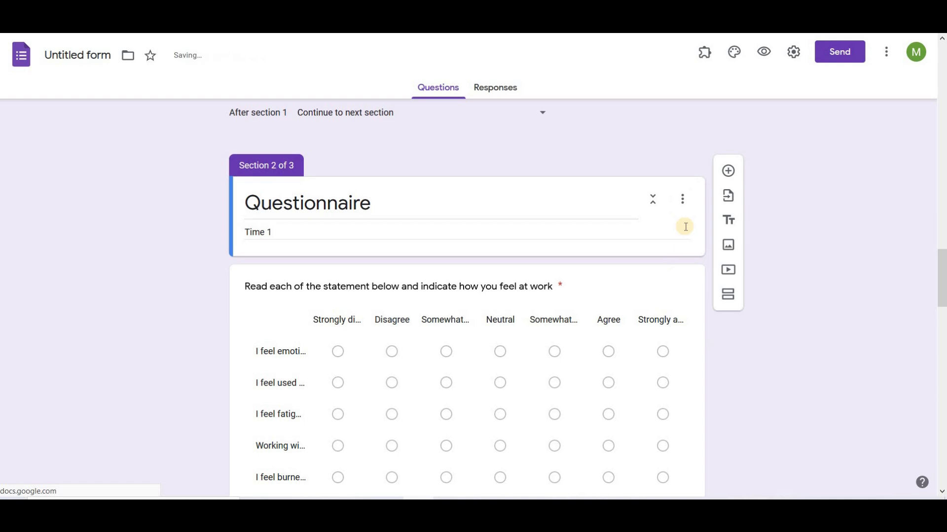
pyautogui.moveTo(935, 379); pyautogui.dragTo(936, 409)
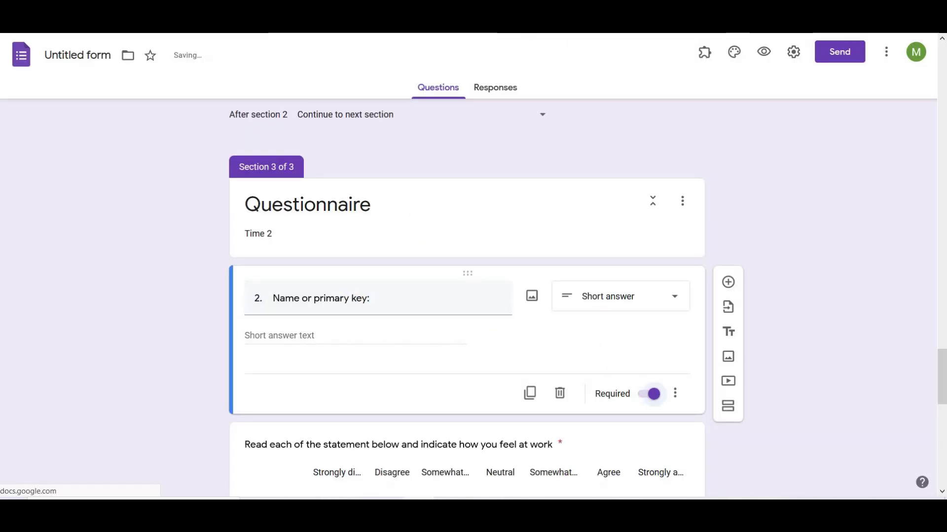
# Step: Make the 'Name or primary key:' short-answer question required and select Word's procrastination wording
pyautogui.click(270, 296)
pyautogui.press('BackSpace')
pyautogui.press('BackSpace')
pyautogui.press('BackSpace')
pyautogui.scroll(-3, 814, 380)
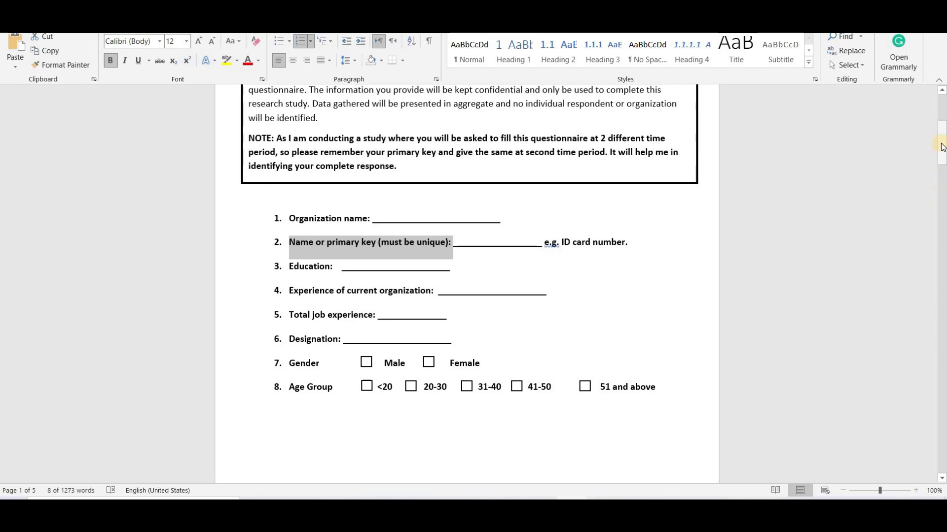
pyautogui.moveTo(942, 175); pyautogui.dragTo(924, 282)
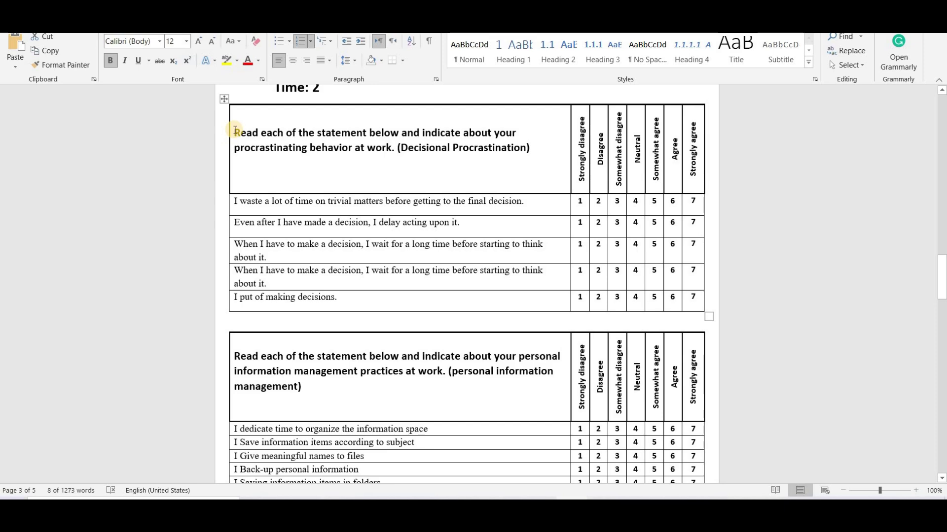
pyautogui.moveTo(324, 150); pyautogui.dragTo(398, 161)
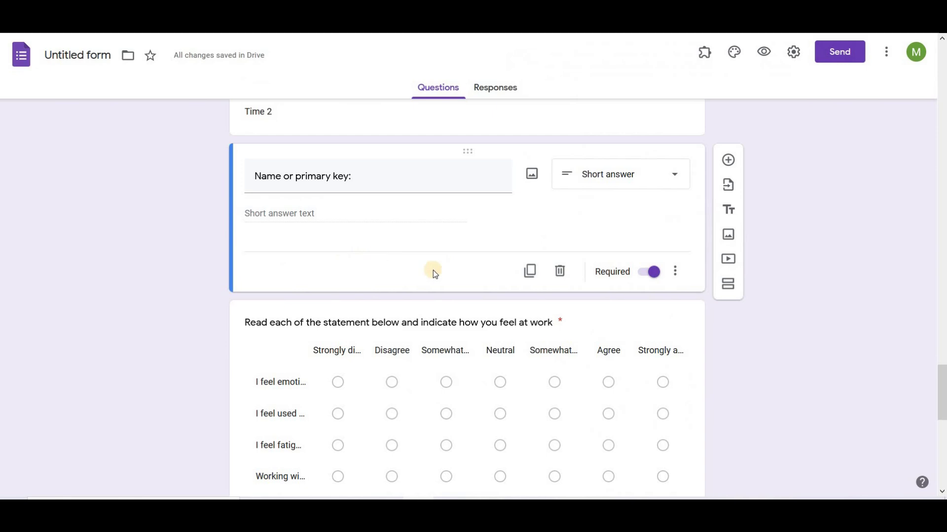
# Step: Title the first Time 2 grid with the procrastination prompt and delete its eight leftover rows
pyautogui.click(532, 323)
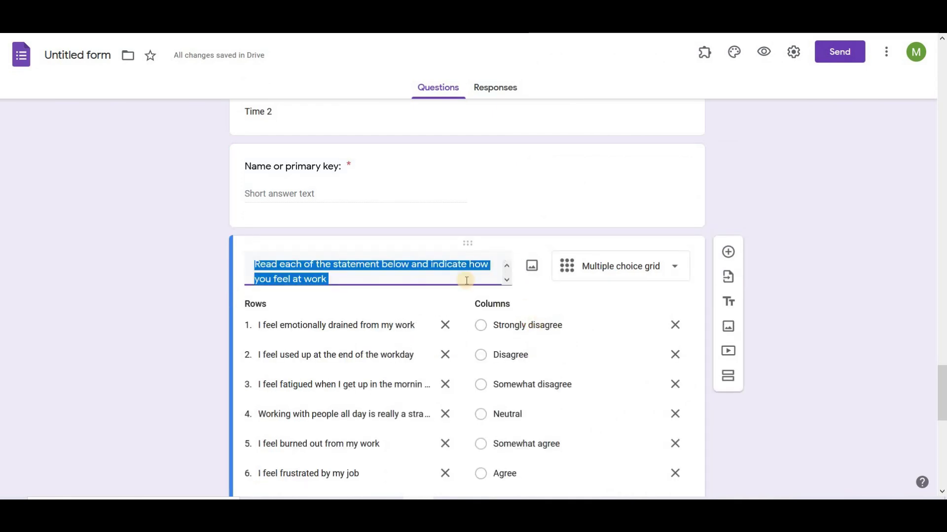
pyautogui.hotkey('ctrl', 'v')
pyautogui.scroll(-3, 471, 305)
pyautogui.click(445, 351)
pyautogui.click(446, 322)
pyautogui.click(446, 292)
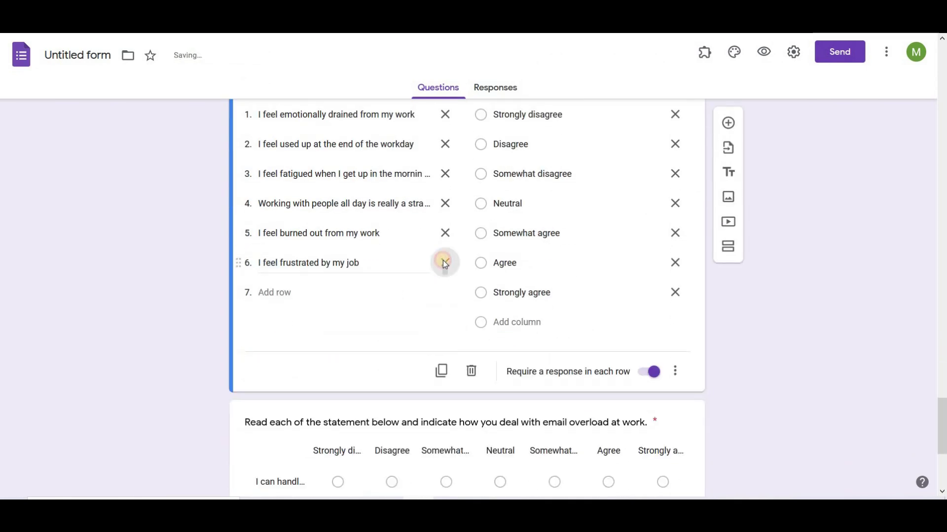
pyautogui.click(445, 263)
pyautogui.click(445, 233)
pyautogui.click(446, 204)
pyautogui.click(445, 174)
pyautogui.click(445, 145)
pyautogui.moveTo(942, 403); pyautogui.dragTo(942, 398)
# Step: Paste the first two procrastination statements from Word as grid rows 1–2
pyautogui.click(570, 510)
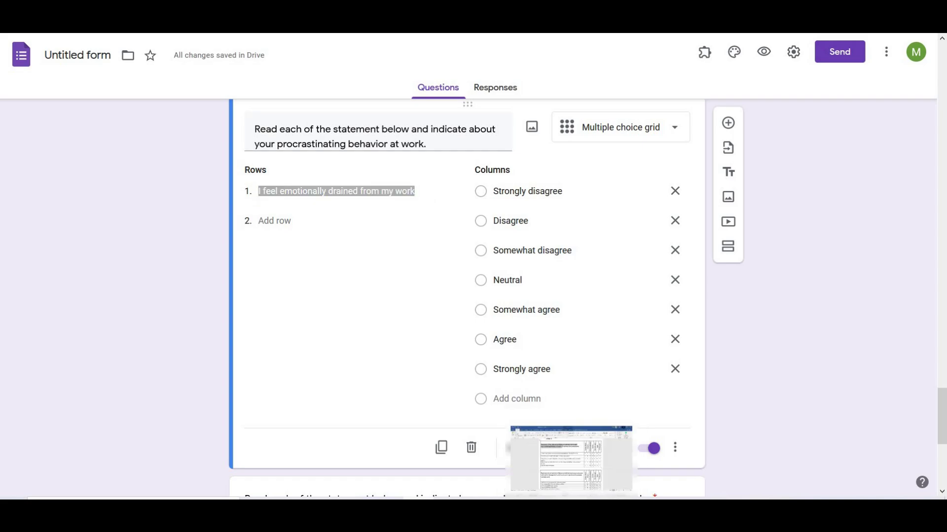
pyautogui.moveTo(350, 197); pyautogui.dragTo(214, 205)
pyautogui.hotkey('ctrl', 'c')
pyautogui.hotkey('ctrl', 'c')
pyautogui.hotkey('alt', 'Tab')
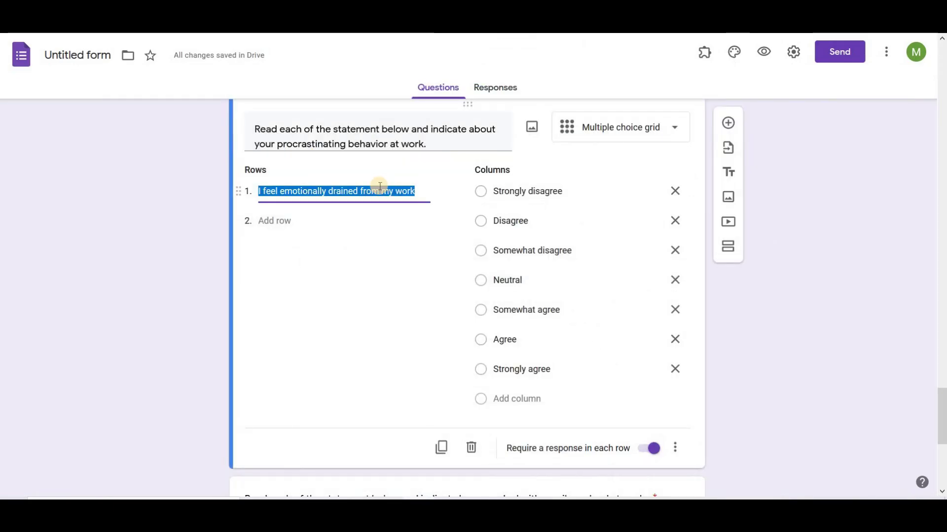
pyautogui.hotkey('ctrl', 'v')
pyautogui.hotkey('alt', 'Tab')
pyautogui.click(195, 227)
pyautogui.hotkey('ctrl', 'c')
pyautogui.hotkey('alt', 'Tab')
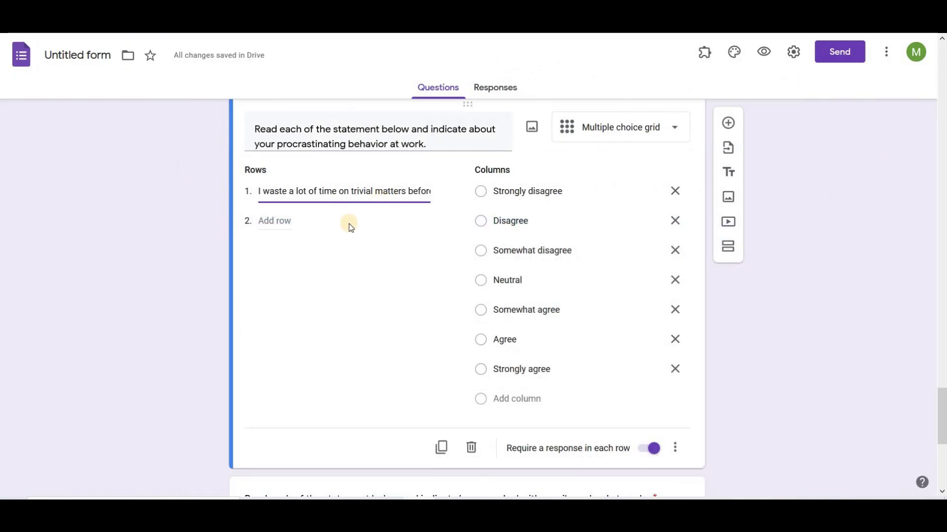
pyautogui.click(348, 224)
pyautogui.hotkey('ctrl', 'v')
# Step: Add the third statement and the put-off-making-decisions statement as rows 3–4
pyautogui.hotkey('alt', 'Tab')
pyautogui.moveTo(293, 254); pyautogui.dragTo(230, 245)
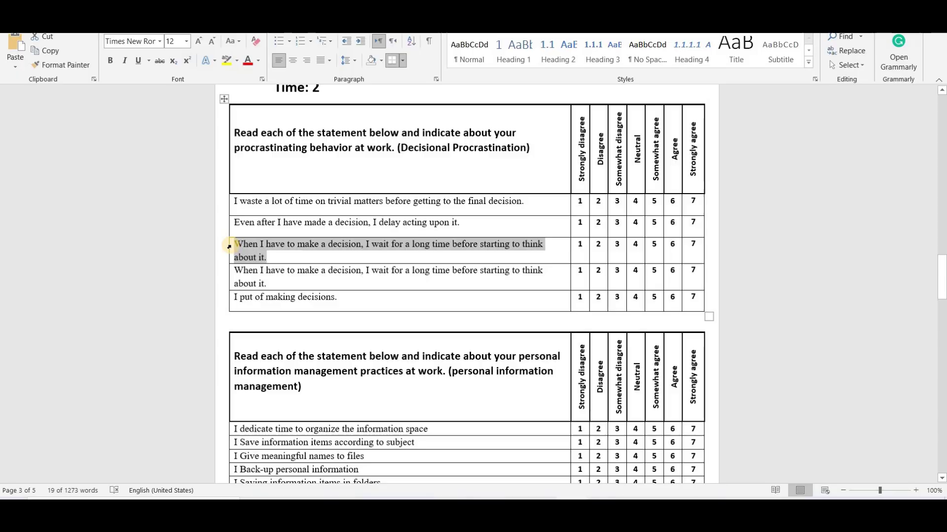
pyautogui.hotkey('ctrl', 'c')
pyautogui.hotkey('alt', 'Tab')
pyautogui.click(283, 251)
pyautogui.hotkey('ctrl', 'v')
pyautogui.hotkey('alt', 'Tab')
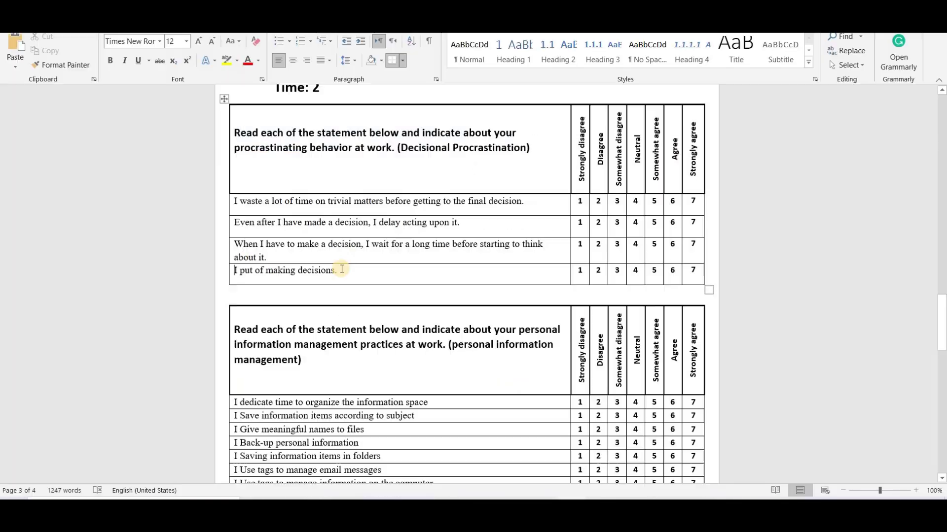
pyautogui.click(229, 270)
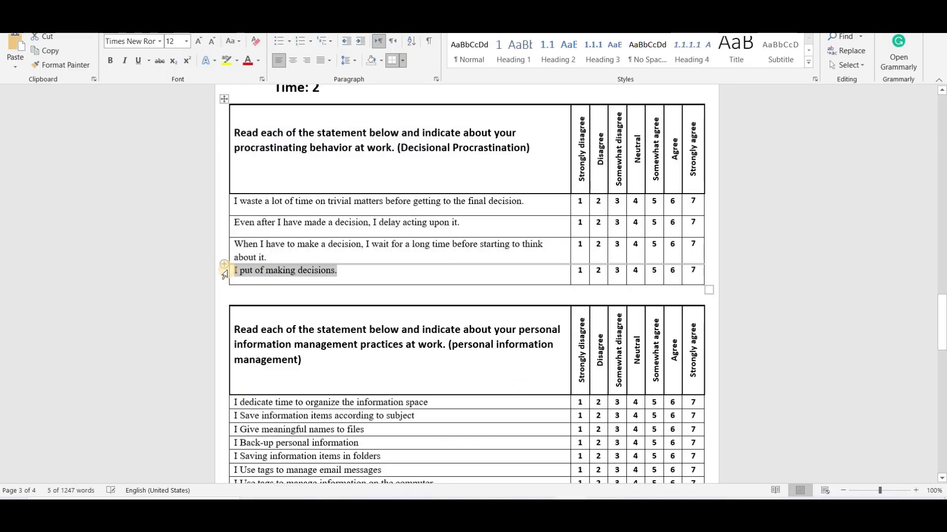
pyautogui.hotkey('ctrl', 'c')
pyautogui.hotkey('alt', 'Tab')
pyautogui.click(290, 280)
pyautogui.hotkey('ctrl', 'v')
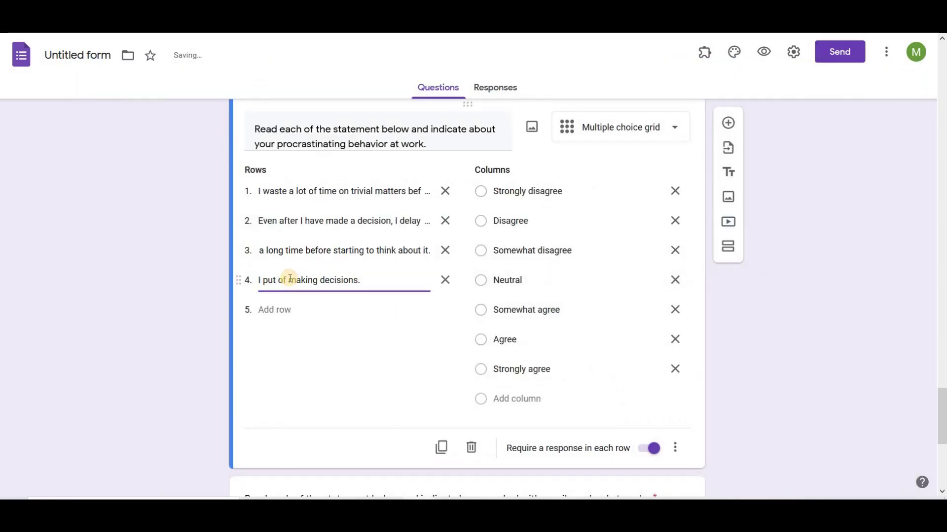
# Step: Fix row 3's incomplete wait-a-long-time statement and select Word's information management heading
pyautogui.hotkey('alt', 'Tab')
pyautogui.moveTo(269, 259)
pyautogui.mouseDown()
pyautogui.moveTo(235, 236)
pyautogui.moveTo(267, 257)
pyautogui.mouseUp()
pyautogui.click(240, 246)
pyautogui.hotkey('alt', 'Tab')
pyautogui.click(302, 251)
pyautogui.click(394, 279)
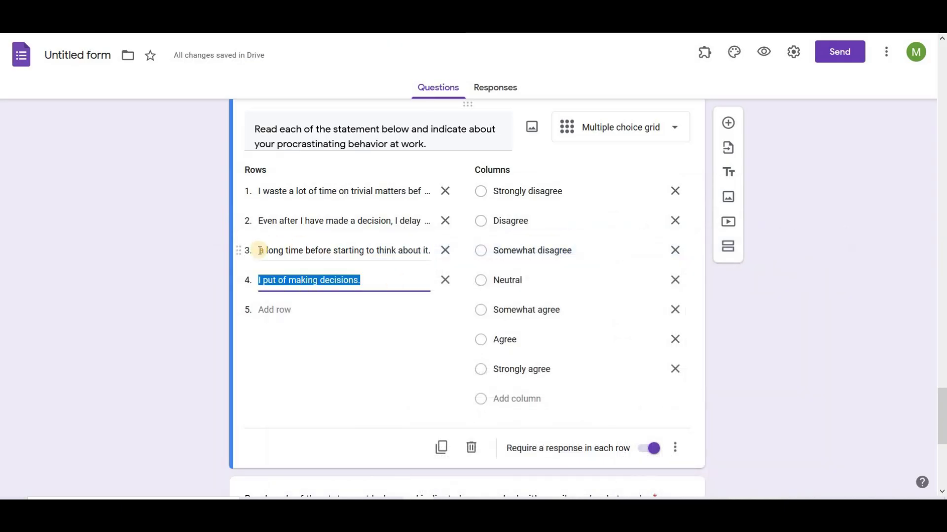
pyautogui.hotkey('alt', 'Tab')
pyautogui.moveTo(235, 329); pyautogui.dragTo(302, 361)
pyautogui.hotkey('alt', 'Tab')
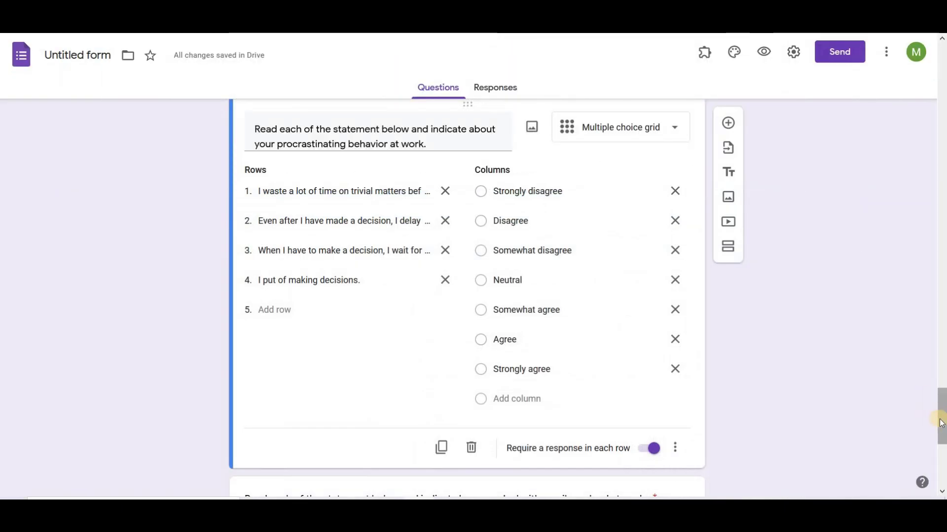
pyautogui.moveTo(941, 423); pyautogui.dragTo(942, 442)
# Step: Copy statements from the Word table into new grid rows, including the save-by-subject statement
pyautogui.hotkey('ctrl', 'v')
pyautogui.click(444, 328)
pyautogui.hotkey('alt', 'Tab')
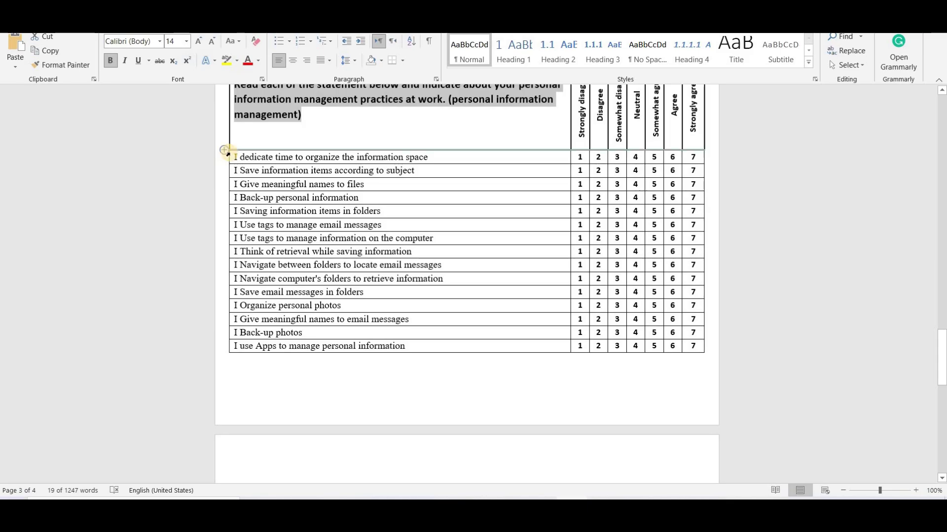
pyautogui.moveTo(229, 156); pyautogui.dragTo(426, 158)
pyautogui.hotkey('alt', 'Tab')
pyautogui.click(329, 181)
pyautogui.hotkey('ctrl', 'v')
pyautogui.click(330, 210)
pyautogui.hotkey('ctrl', 'v')
pyautogui.hotkey('alt', 'Tab')
# Step: Add the back-up personal information and tags-for-email-messages statements, fixing the 'Saving' wording
pyautogui.moveTo(233, 197); pyautogui.dragTo(369, 196)
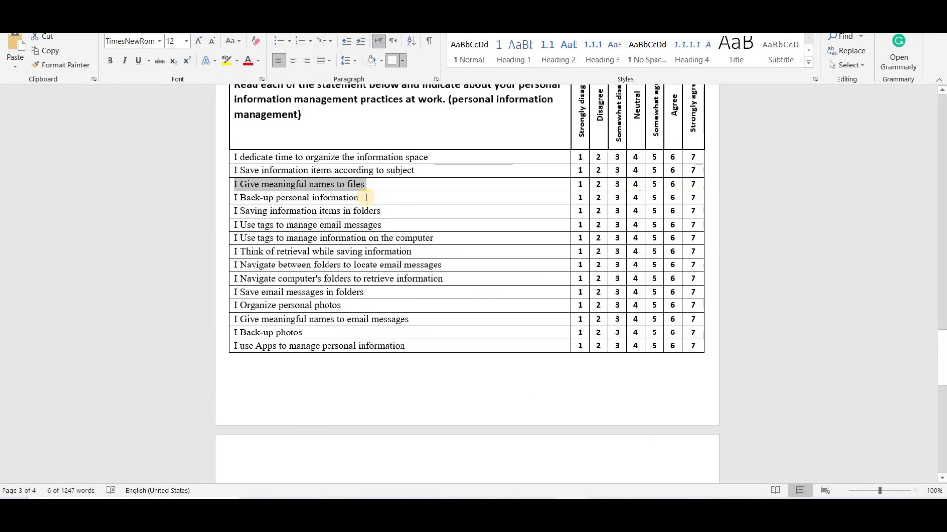
pyautogui.moveTo(235, 211); pyautogui.dragTo(381, 211)
pyautogui.hotkey('alt', 'Tab')
pyautogui.click(296, 297)
pyautogui.hotkey('ctrl', 'v')
pyautogui.press('BackSpace')
pyautogui.press('BackSpace')
pyautogui.press('BackSpace')
pyautogui.write('e')
pyautogui.hotkey('ctrl', 'v')
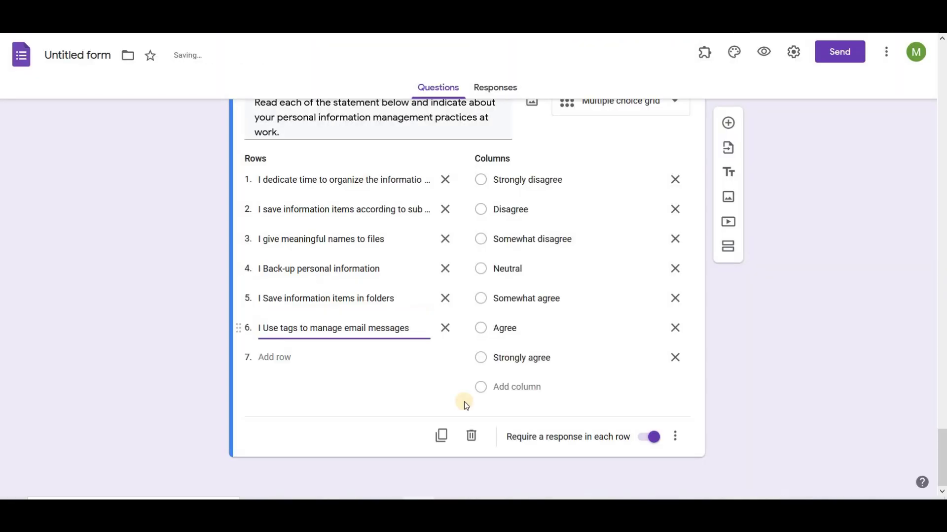
pyautogui.hotkey('ctrl', 'v')
# Step: Paste the next statements into new rows, including 'I Save email messages in folders'
pyautogui.click(282, 387)
pyautogui.hotkey('ctrl', 'v')
pyautogui.click(270, 417)
pyautogui.hotkey('ctrl', 'v')
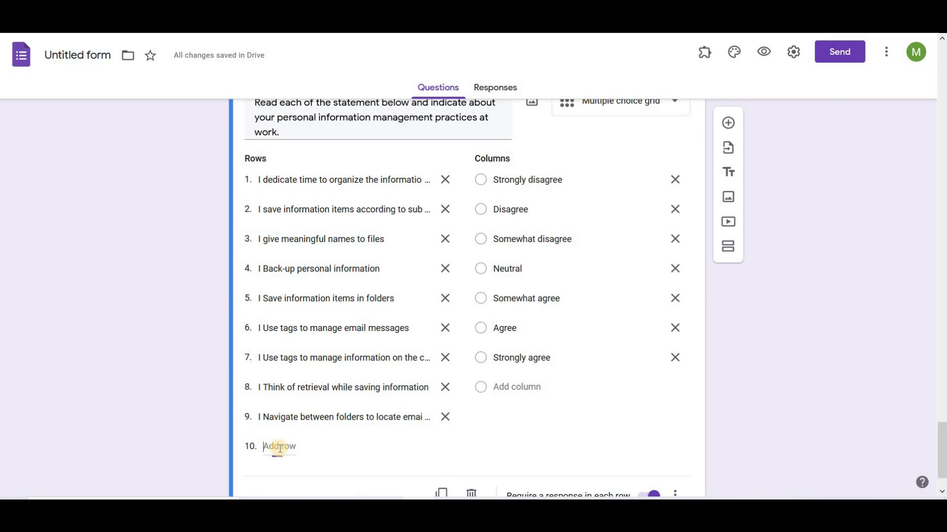
pyautogui.click(276, 447)
pyautogui.hotkey('ctrl', 'v')
pyautogui.click(571, 509)
pyautogui.moveTo(234, 292); pyautogui.dragTo(366, 292)
pyautogui.hotkey('ctrl', 'v')
# Step: Add the following Word table statements as grid rows up to row 15
pyautogui.hotkey('ctrl', 'v')
pyautogui.moveTo(234, 305); pyautogui.dragTo(424, 320)
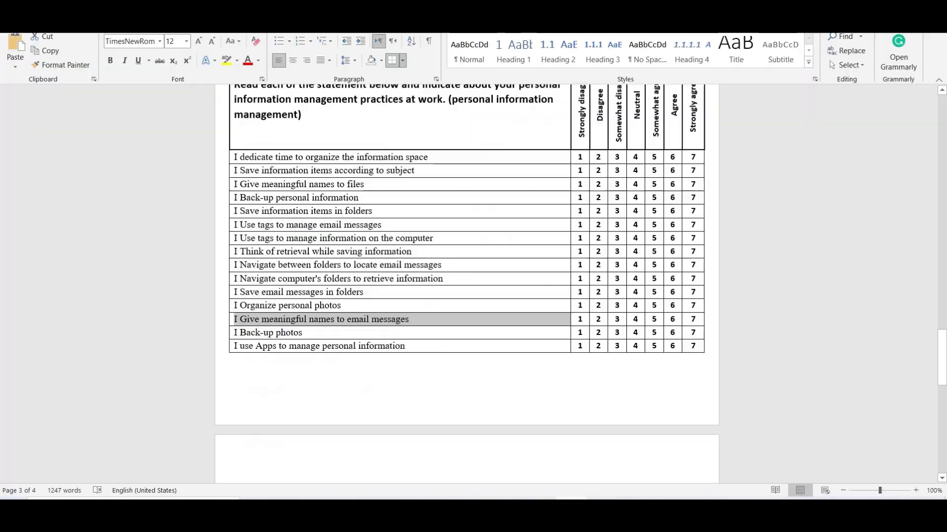
pyautogui.hotkey('ctrl', 'v')
pyautogui.moveTo(235, 333); pyautogui.dragTo(305, 333)
pyautogui.hotkey('ctrl', 'v')
pyautogui.click(276, 476)
pyautogui.hotkey('ctrl', 'v')
pyautogui.hotkey('alt', 'Tab')
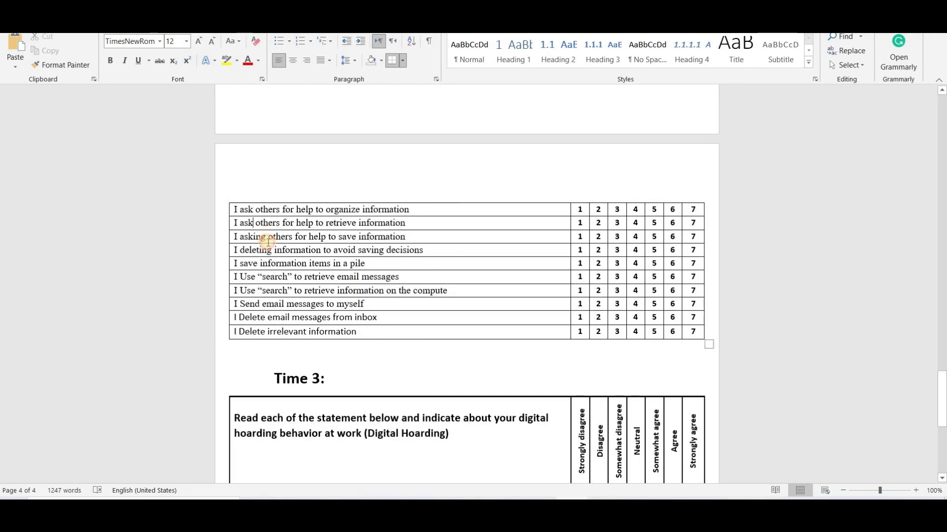
# Step: Copy the first statements of the page 4 Word table into the next grid rows
pyautogui.moveTo(233, 210)
pyautogui.mouseDown()
pyautogui.moveTo(411, 212)
pyautogui.moveTo(232, 223)
pyautogui.mouseUp()
pyautogui.moveTo(392, 237); pyautogui.dragTo(232, 237)
pyautogui.moveTo(415, 250); pyautogui.dragTo(233, 251)
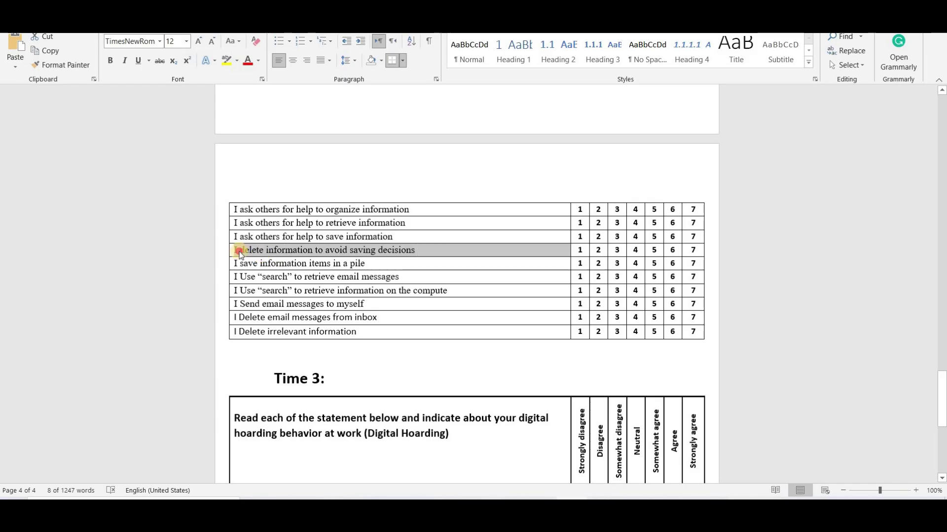
pyautogui.moveTo(366, 263); pyautogui.dragTo(228, 265)
pyautogui.hotkey('alt', 'Tab')
pyautogui.hotkey('ctrl', 'v')
pyautogui.hotkey('alt', 'Tab')
pyautogui.hotkey('alt', 'Tab')
# Step: Correct 'compute' to 'computer' and fill rows through 23, ending with 'I Send email messages to myself'
pyautogui.hotkey('alt', 'Tab')
pyautogui.click(449, 291)
pyautogui.write('r')
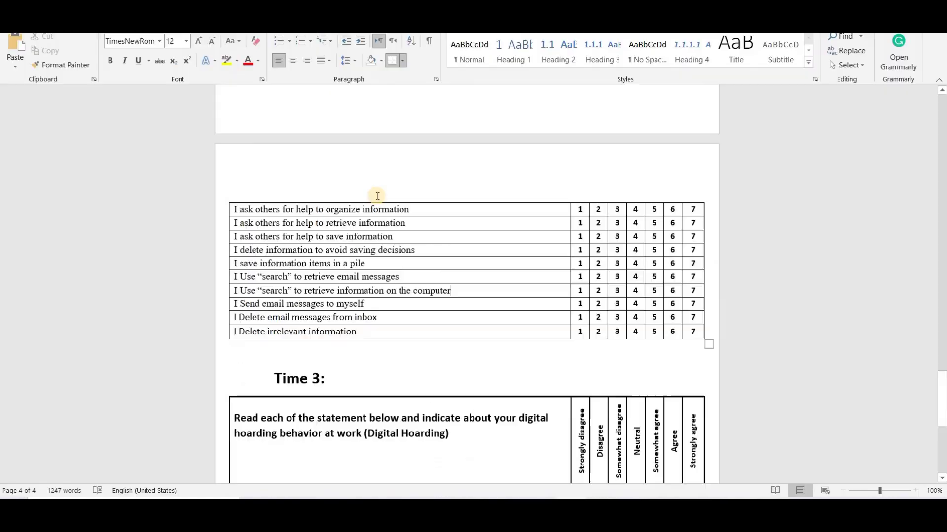
pyautogui.hotkey('alt', 'Tab')
pyautogui.click(306, 422)
# Step: Add 'I Delete email messages from inbox' and 'I Delete irrelevant information' as rows 24 and 25
pyautogui.hotkey('alt', 'Tab')
pyautogui.hotkey('alt', 'Tab')
pyautogui.hotkey('ctrl', 'v')
pyautogui.click(306, 446)
pyautogui.hotkey('ctrl', 'v')
pyautogui.click(306, 476)
pyautogui.hotkey('ctrl', 'v')
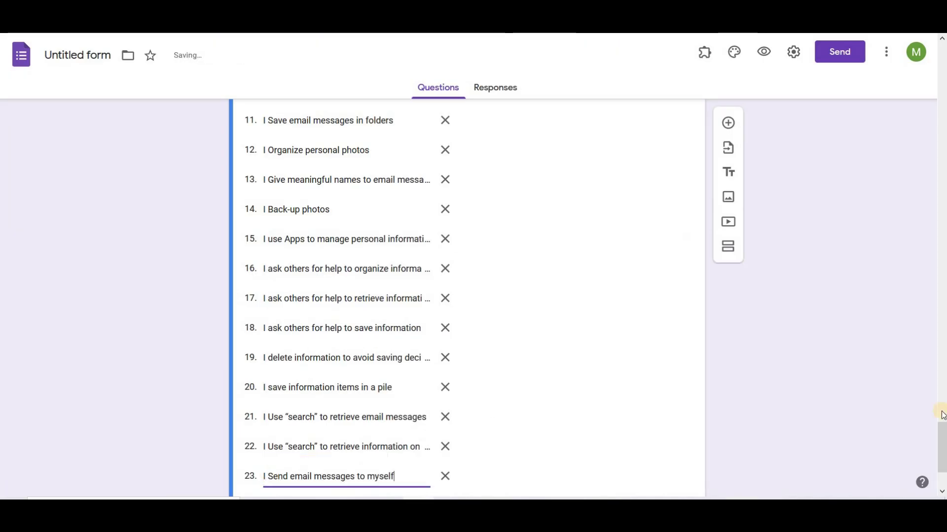
pyautogui.hotkey('alt', 'Tab')
pyautogui.moveTo(378, 318); pyautogui.dragTo(234, 319)
pyautogui.hotkey('alt', 'Tab')
pyautogui.hotkey('ctrl', 'v')
pyautogui.hotkey('alt', 'Tab')
pyautogui.moveTo(357, 333); pyautogui.dragTo(215, 333)
pyautogui.hotkey('alt', 'Tab')
pyautogui.click(309, 416)
pyautogui.hotkey('ctrl', 'v')
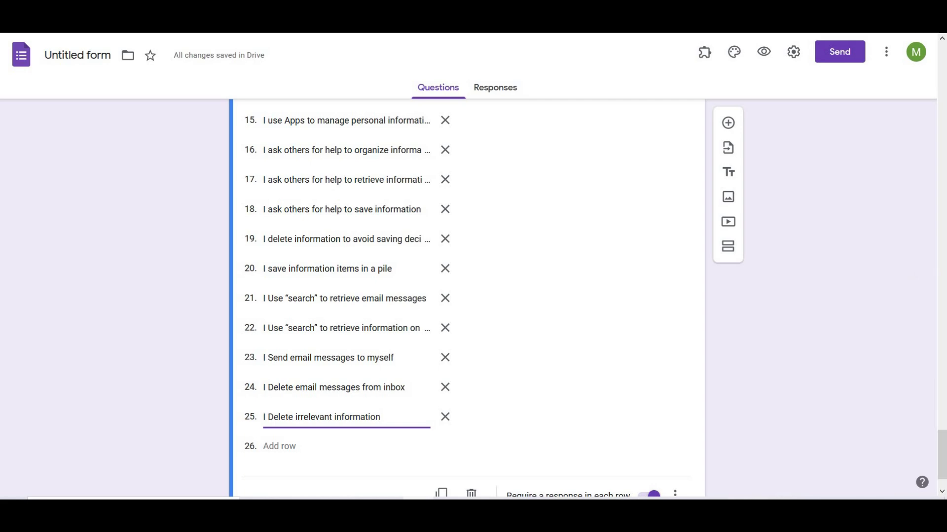
pyautogui.moveTo(942, 438); pyautogui.dragTo(939, 317)
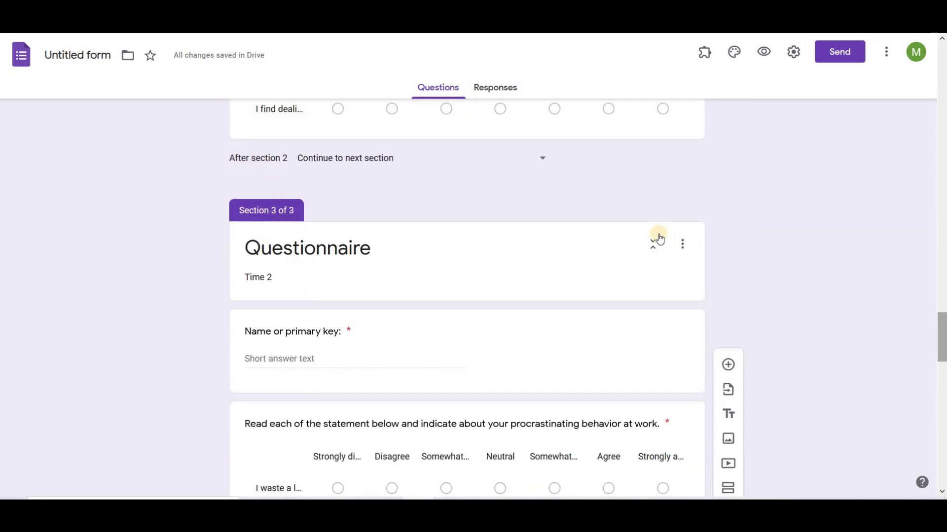
# Step: Duplicate the Time 2 questionnaire section from its section options menu
pyautogui.click(687, 257)
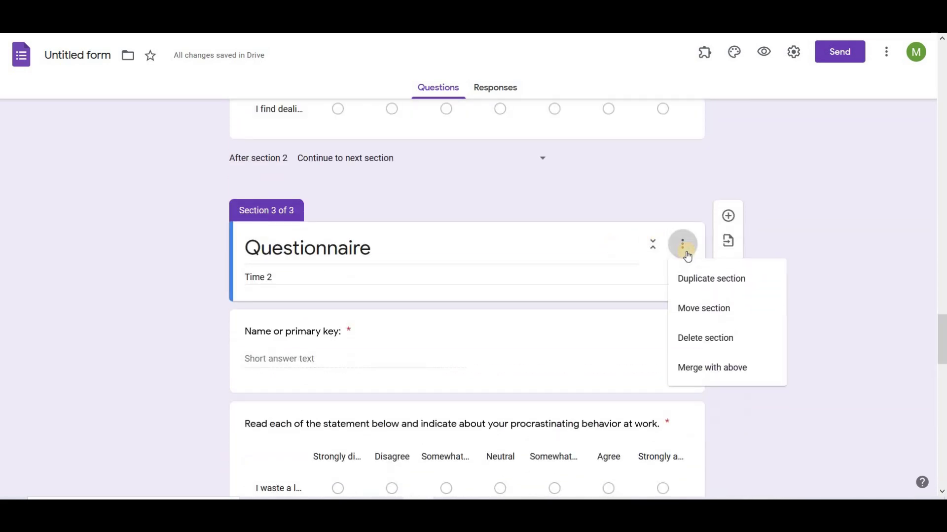
pyautogui.click(688, 289)
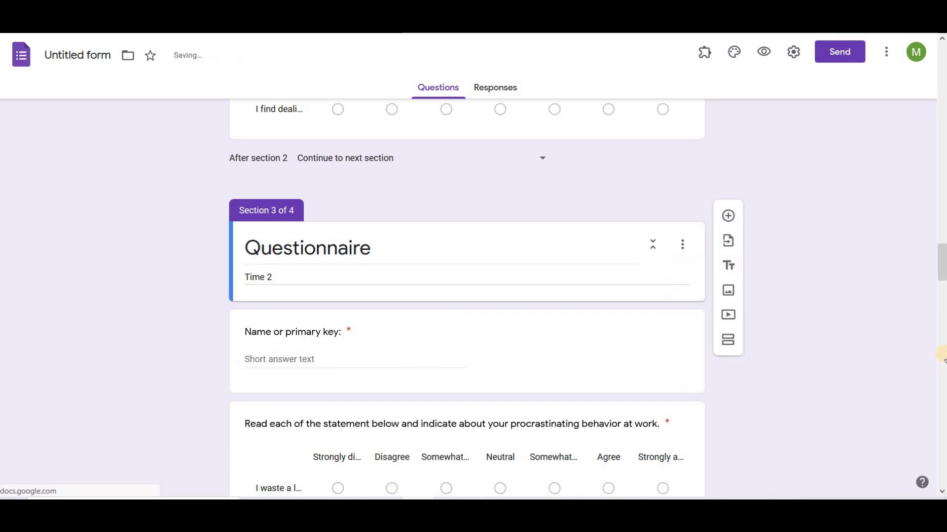
pyautogui.moveTo(943, 274); pyautogui.dragTo(931, 385)
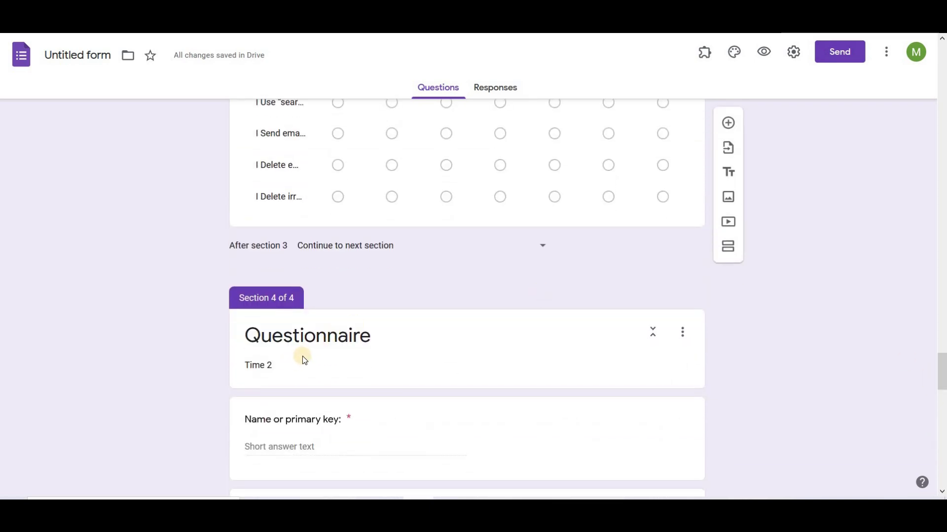
# Step: Change the section 4 description from Time 2 to Time 3
pyautogui.click(280, 364)
pyautogui.click(280, 363)
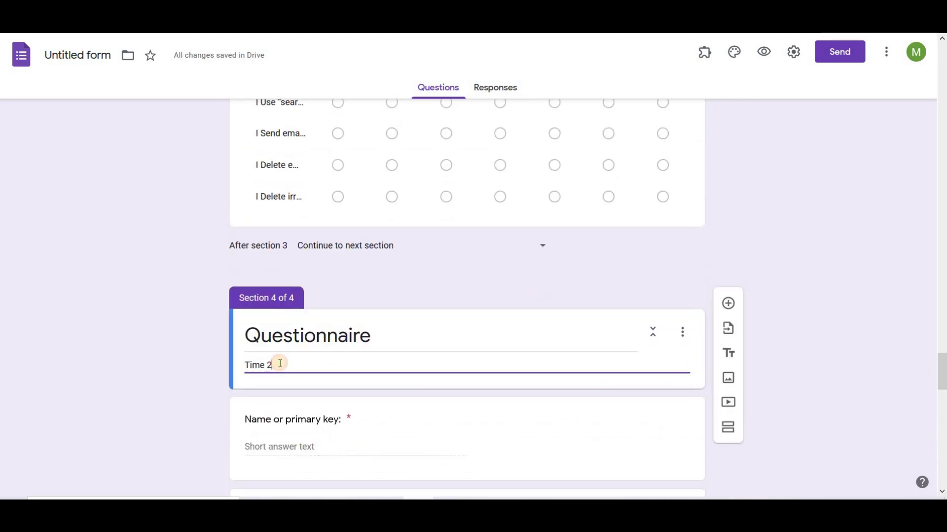
pyautogui.press('BackSpace')
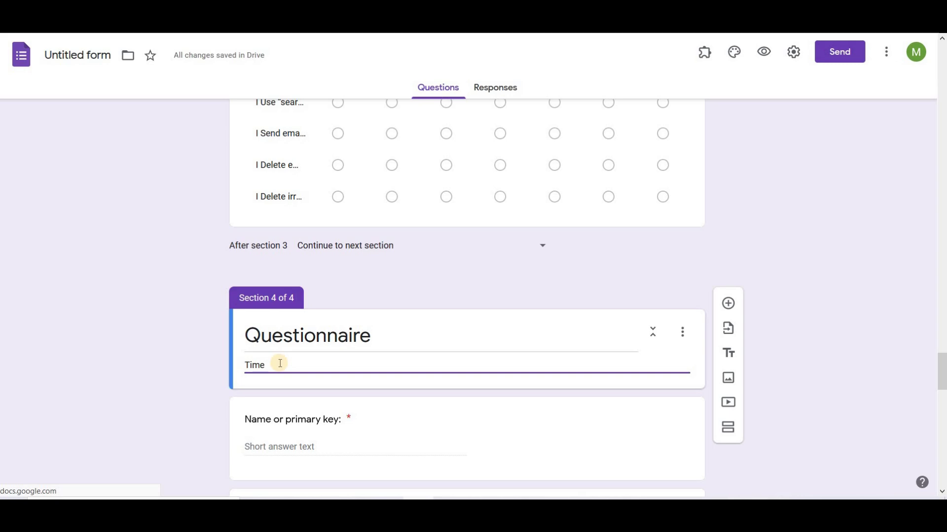
pyautogui.write('3')
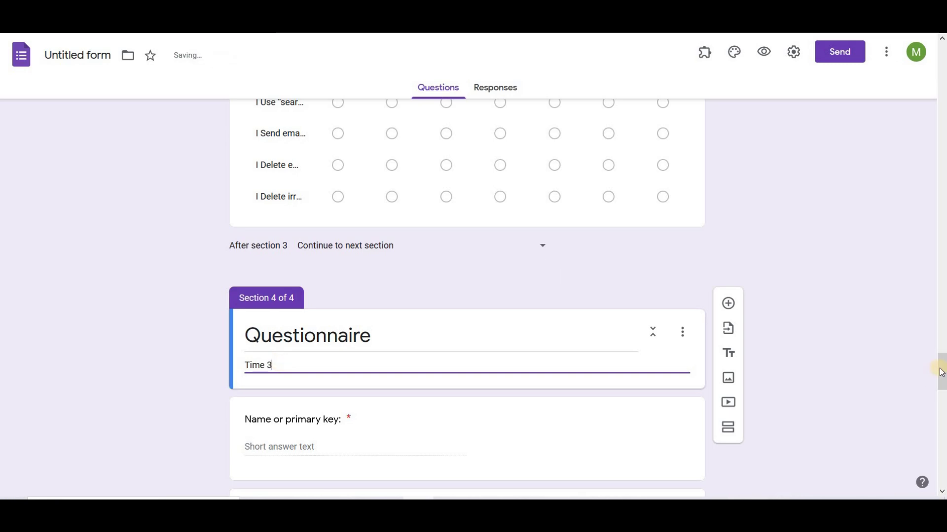
pyautogui.moveTo(942, 372); pyautogui.dragTo(938, 273)
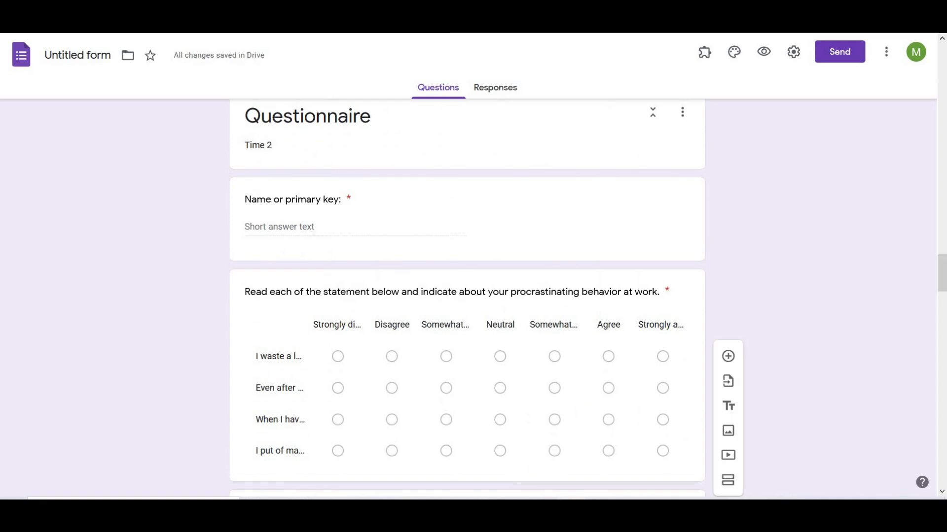
# Step: Replace the procrastination grid title with the digital hoarding question copied from Word
pyautogui.hotkey('alt', 'Tab')
pyautogui.moveTo(942, 379); pyautogui.dragTo(941, 418)
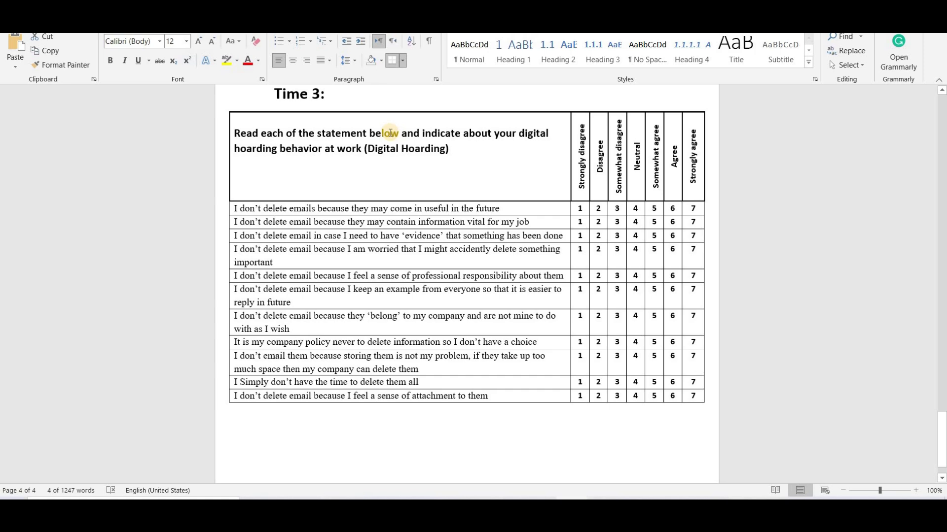
pyautogui.moveTo(358, 148); pyautogui.dragTo(248, 134)
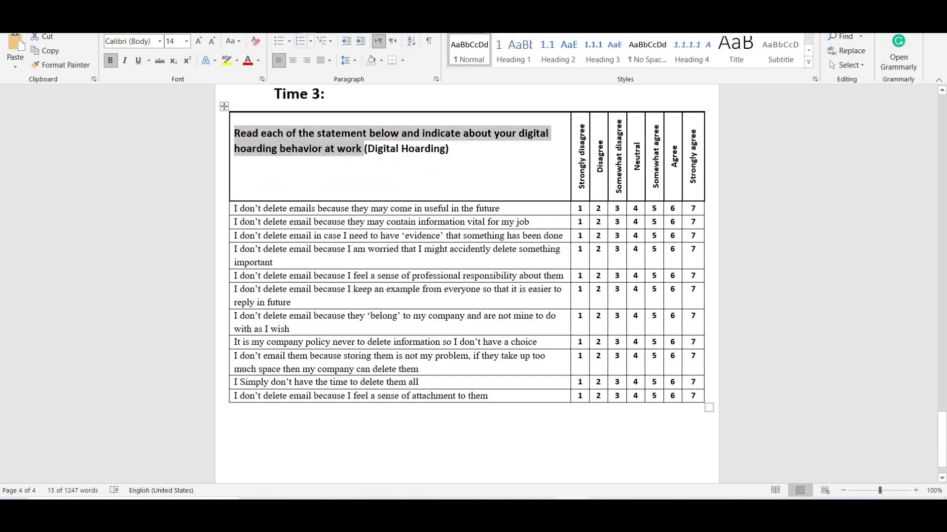
pyautogui.click(876, 5)
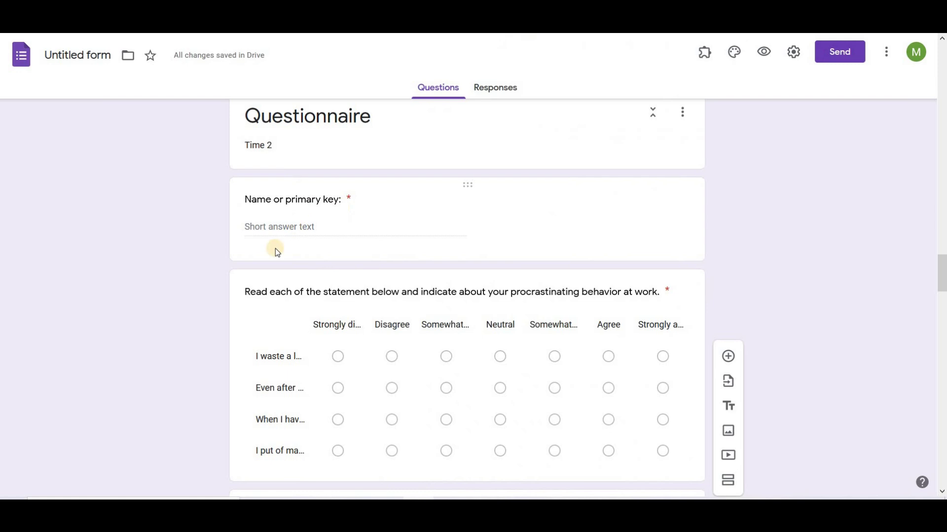
pyautogui.click(355, 292)
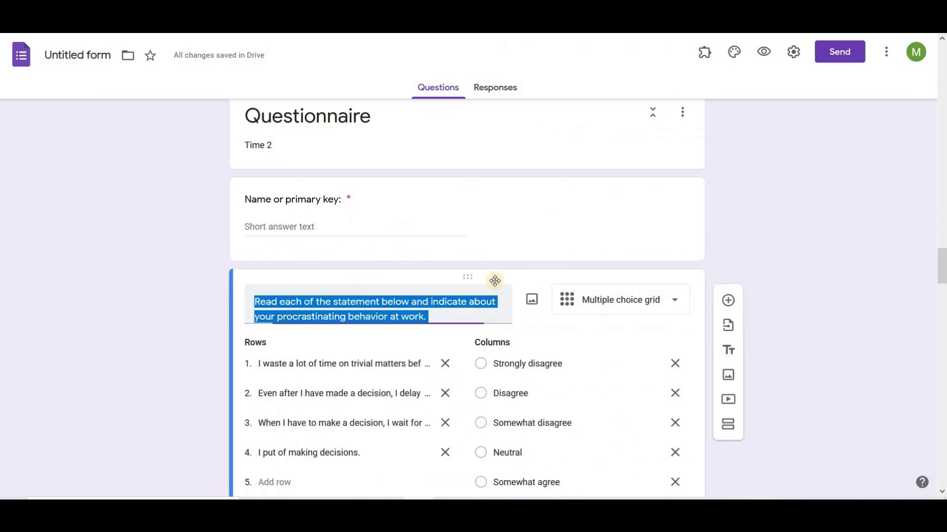
pyautogui.write('Read each of the statement below and indicate about your digital hoarding behavior at work.')
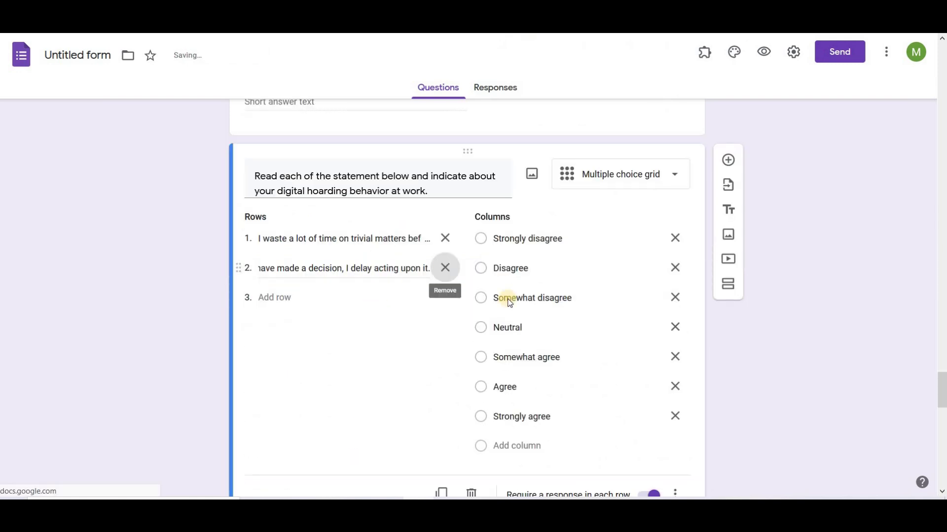
# Step: Replace row 1 and add rows 2–3 with the first three Time 3 statements from Word
pyautogui.hotkey('alt', 'Tab')
pyautogui.tripleClick(370, 244)
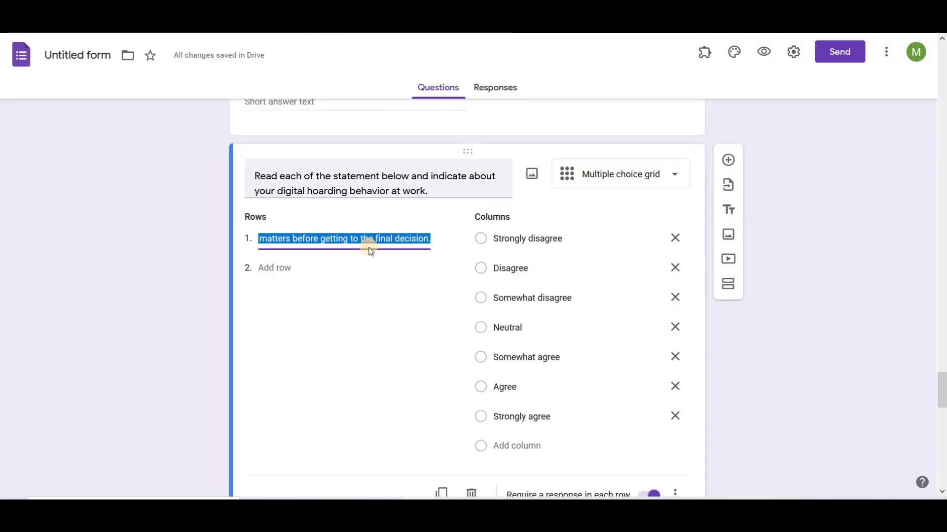
pyautogui.write("I don't delete emails because they may come in useful in the future")
pyautogui.hotkey('alt', 'Tab')
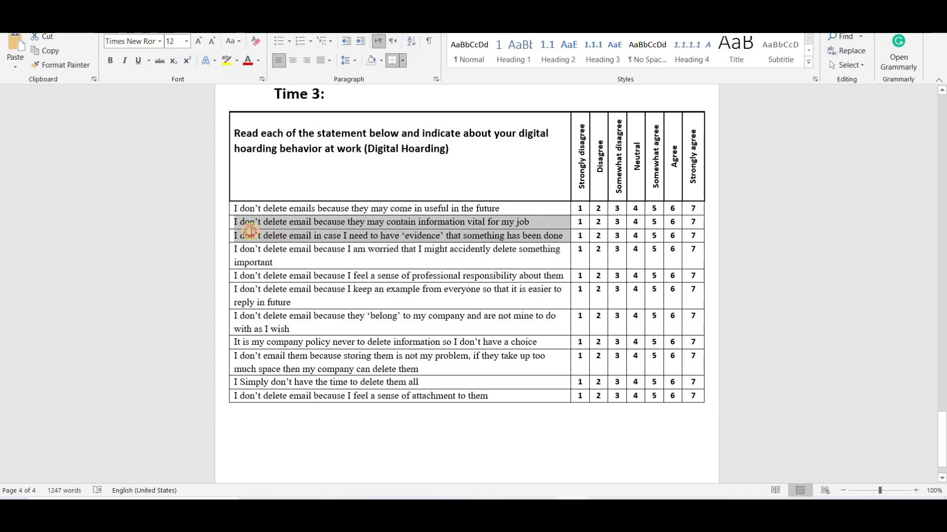
pyautogui.hotkey('alt', 'Tab')
pyautogui.click(381, 269)
pyautogui.write('I don’t delete email because they may contain information vital for my job')
pyautogui.hotkey('alt', 'Tab')
pyautogui.tripleClick(513, 235)
pyautogui.hotkey('alt', 'Tab')
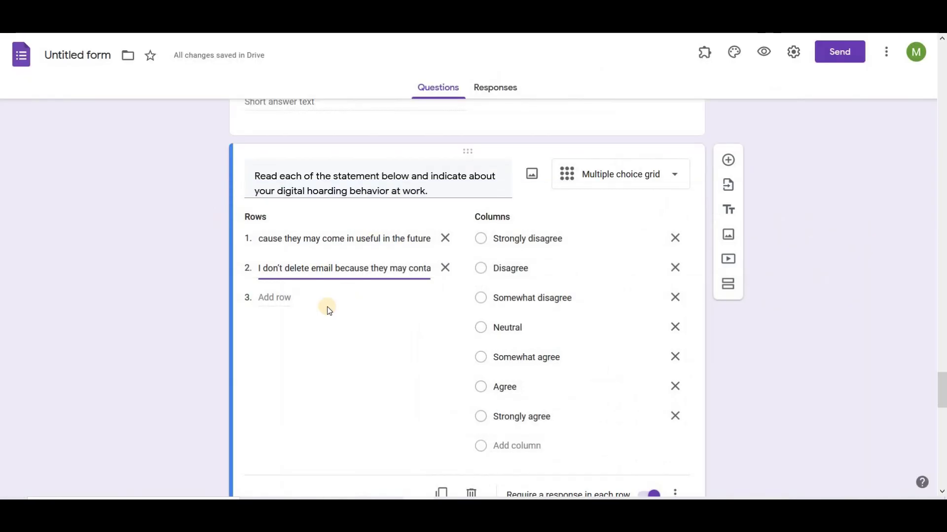
pyautogui.click(328, 301)
pyautogui.write('I don’t delete email in case I need to have ‘evidence’ that something has been done')
# Step: Add statements 4 through 6 from the Word table as grid rows 4–6
pyautogui.hotkey('alt', 'Tab')
pyautogui.moveTo(273, 262); pyautogui.dragTo(236, 246)
pyautogui.hotkey('alt', 'Tab')
pyautogui.click(276, 327)
pyautogui.write('I don’t delete email because I am worried that I might accidently delete something important')
pyautogui.hotkey('alt', 'Tab')
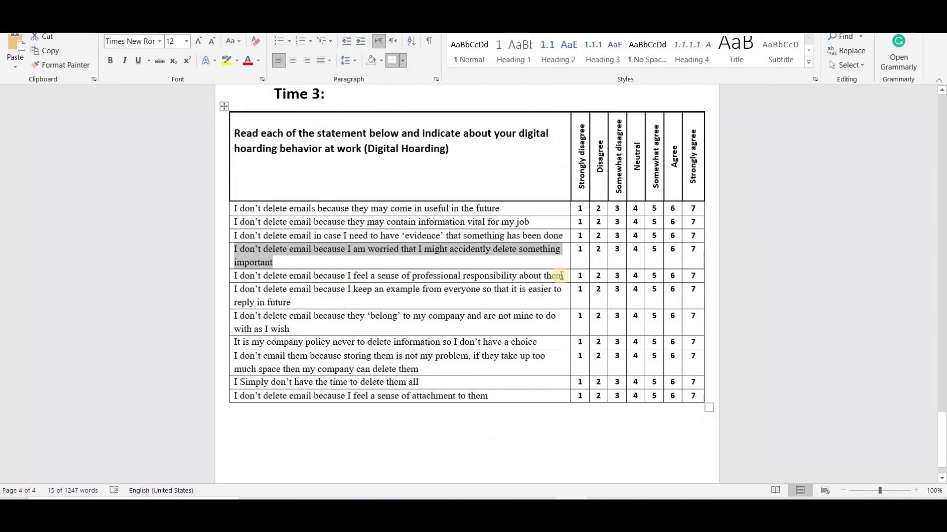
pyautogui.moveTo(563, 275); pyautogui.dragTo(274, 304)
pyautogui.hotkey('alt', 'Tab')
pyautogui.click(280, 356)
pyautogui.write("I don't delete email because I feel a sense of professional responsibility about them")
pyautogui.hotkey('alt', 'Tab')
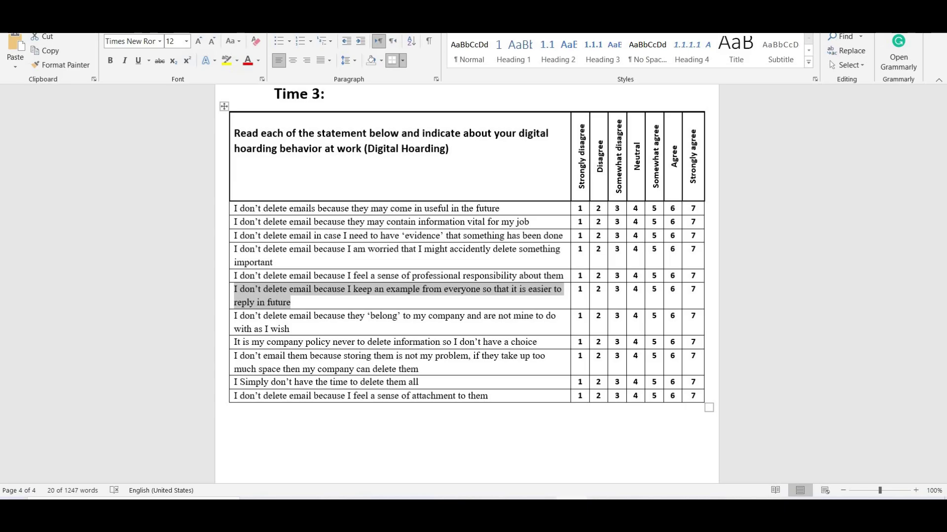
pyautogui.hotkey('alt', 'Tab')
pyautogui.click(270, 387)
pyautogui.write("I don't delete email because I keep an example from everyone so that it is easier to reply in future")
# Step: Add statements 7 through 9 from the Word table as grid rows 7–9
pyautogui.hotkey('alt', 'Tab')
pyautogui.moveTo(556, 328); pyautogui.dragTo(252, 346)
pyautogui.hotkey('ctrl', 'c')
pyautogui.hotkey('alt', 'Tab')
pyautogui.click(271, 416)
pyautogui.write('I don’t delete email because they ‘belong’ to my company and are not mine to do with as I wish')
pyautogui.hotkey('alt', 'Tab')
pyautogui.hotkey('alt', 'Tab')
pyautogui.click(269, 446)
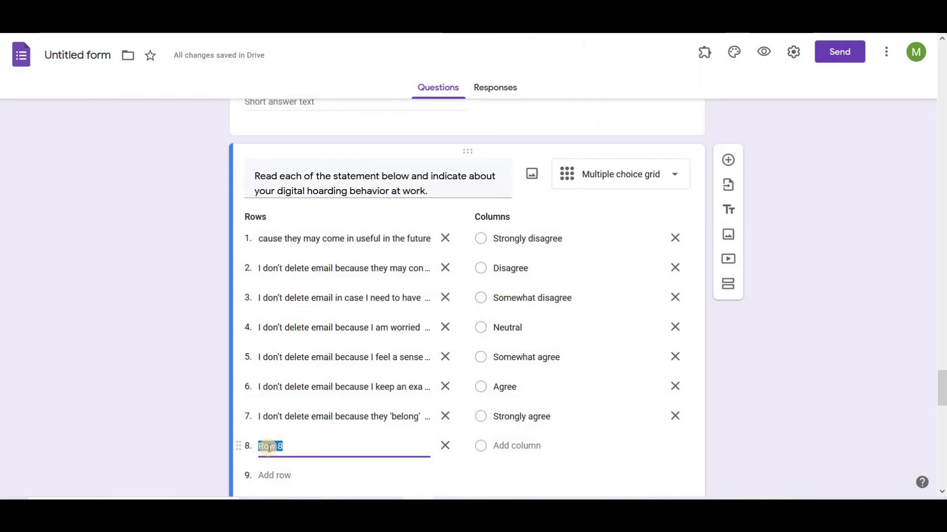
pyautogui.hotkey('ctrl', 'v')
pyautogui.hotkey('alt', 'Tab')
pyautogui.moveTo(419, 372)
pyautogui.mouseDown()
pyautogui.moveTo(235, 356)
pyautogui.moveTo(422, 385)
pyautogui.mouseUp()
pyautogui.hotkey('ctrl', 'c')
# Step: Add the final two email-deletion statements as rows 10 and 11
pyautogui.hotkey('alt', 'Tab')
pyautogui.click(270, 475)
pyautogui.hotkey('ctrl', 'v')
pyautogui.hotkey('alt', 'Tab')
pyautogui.hotkey('alt', 'Tab')
pyautogui.scroll(-4, 319, 291)
pyautogui.click(280, 295)
pyautogui.hotkey('ctrl', 'v')
pyautogui.hotkey('alt', 'Tab')
pyautogui.moveTo(234, 395); pyautogui.dragTo(419, 397)
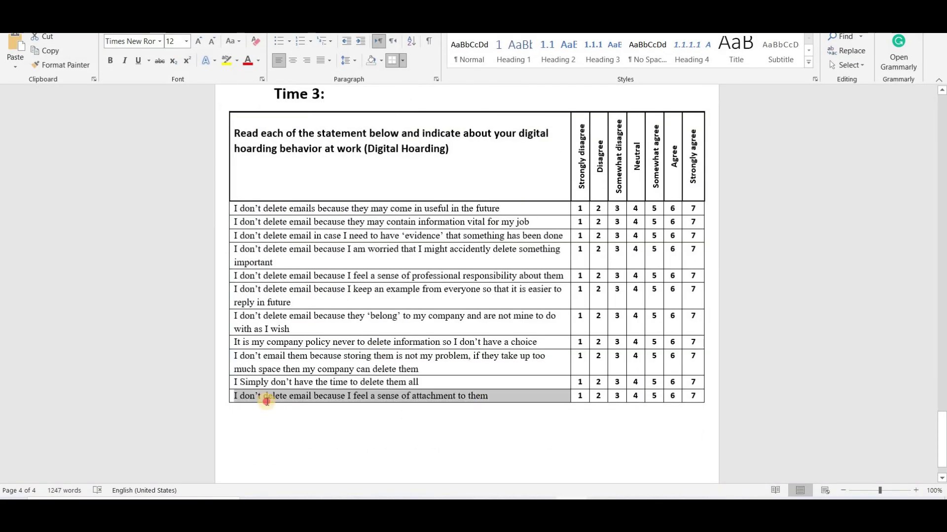
pyautogui.hotkey('alt', 'Tab')
pyautogui.click(271, 325)
pyautogui.hotkey('ctrl', 'v')
pyautogui.moveTo(938, 394); pyautogui.dragTo(941, 479)
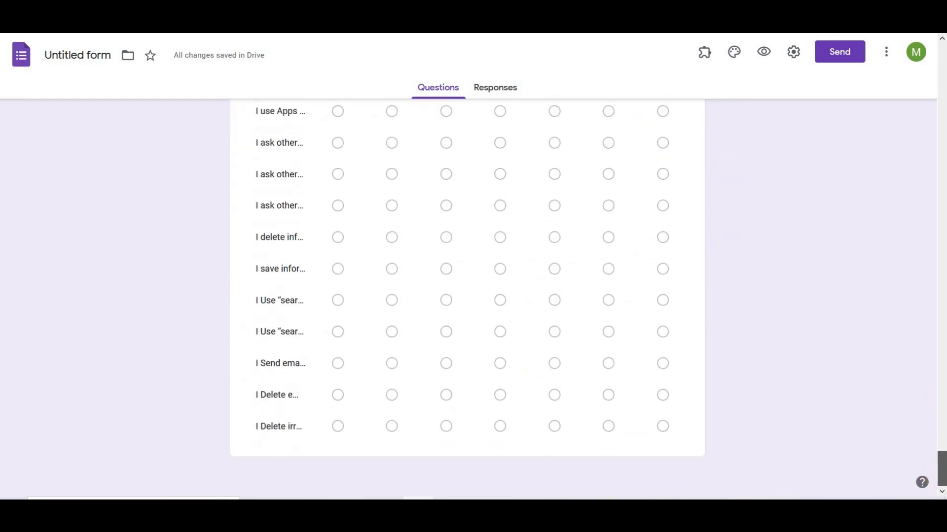
pyautogui.click(554, 447)
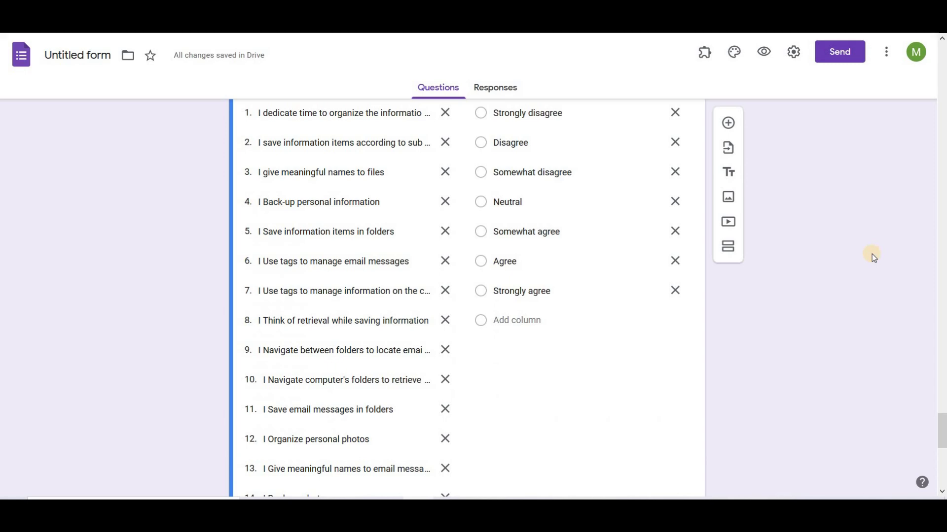
pyautogui.moveTo(942, 427); pyautogui.dragTo(942, 464)
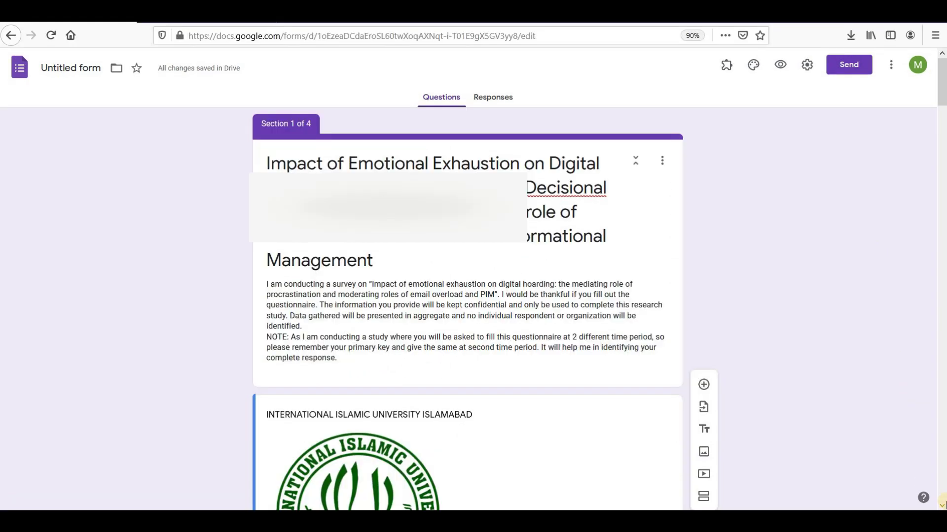
pyautogui.click(942, 505)
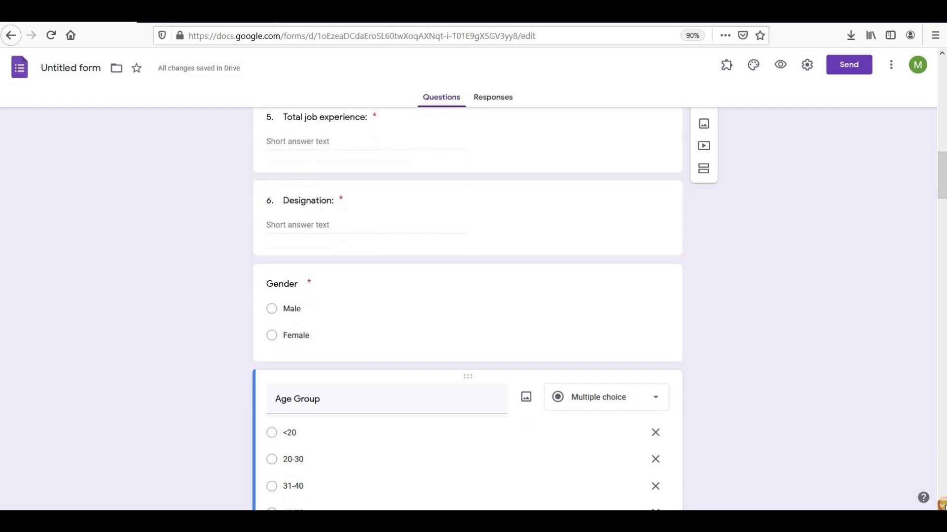
pyautogui.scroll(-20, 467, 308)
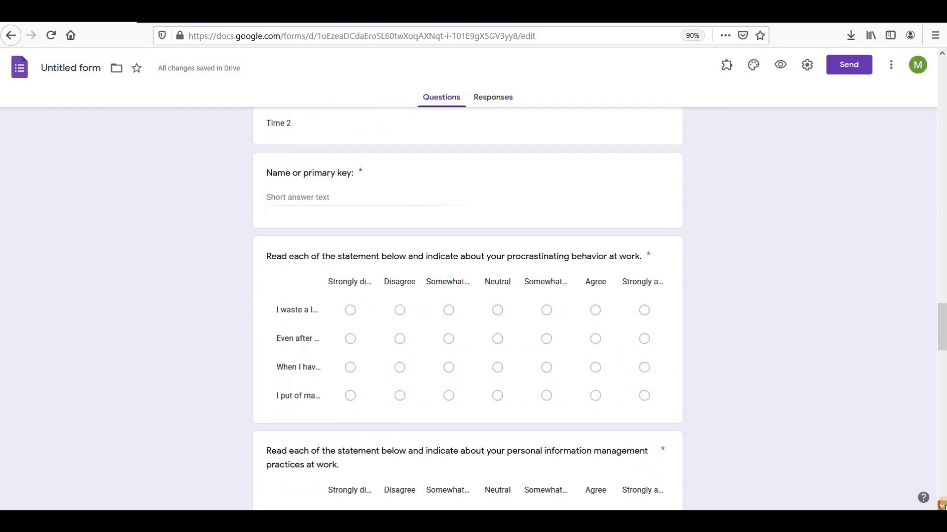
pyautogui.scroll(-20, 468, 308)
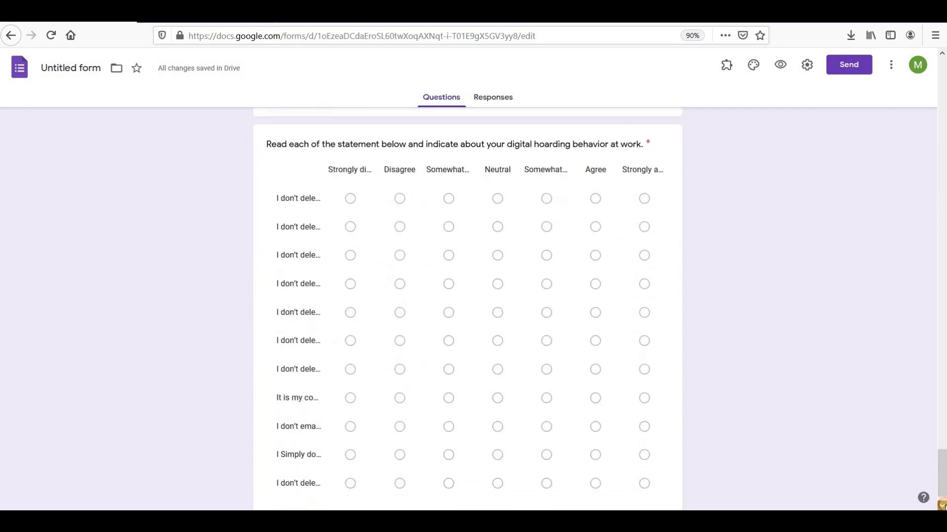
pyautogui.moveTo(942, 477); pyautogui.dragTo(941, 74)
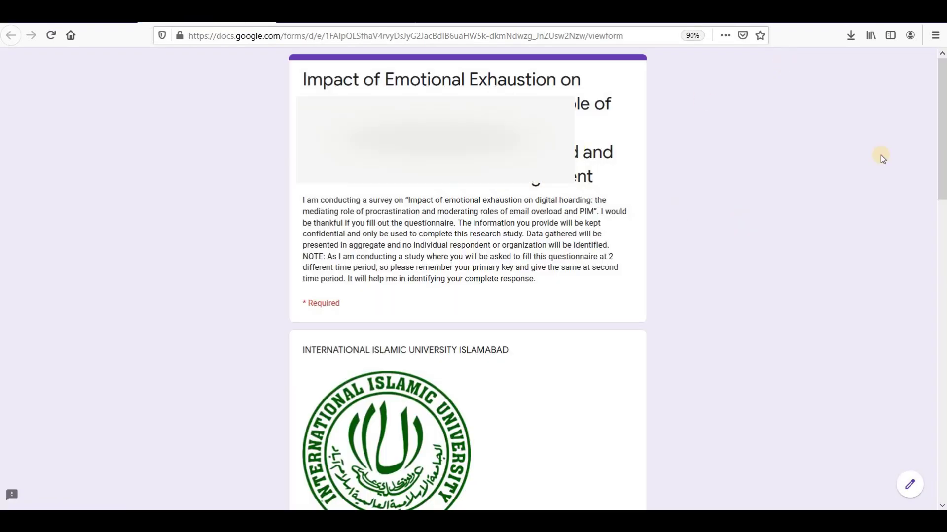
pyautogui.moveTo(941, 140); pyautogui.dragTo(940, 444)
pyautogui.click(308, 423)
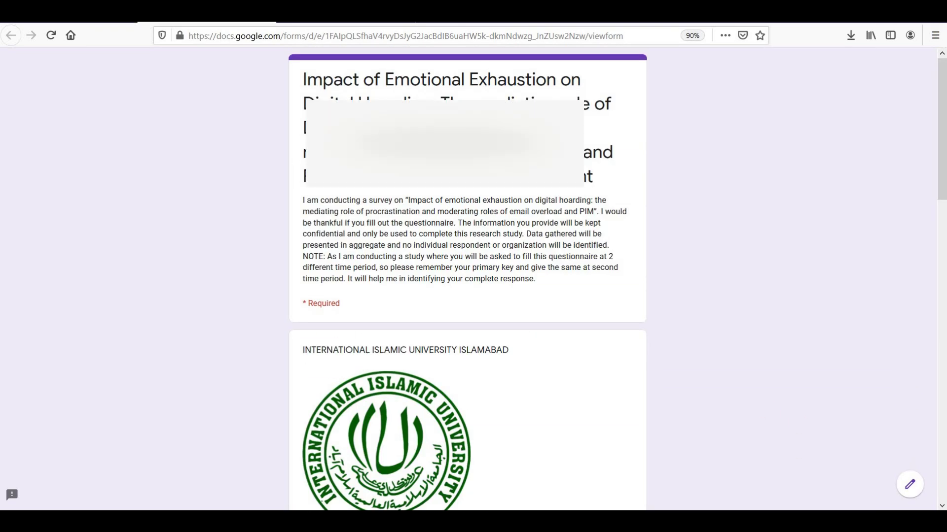
pyautogui.hotkey('ctrl', 'w')
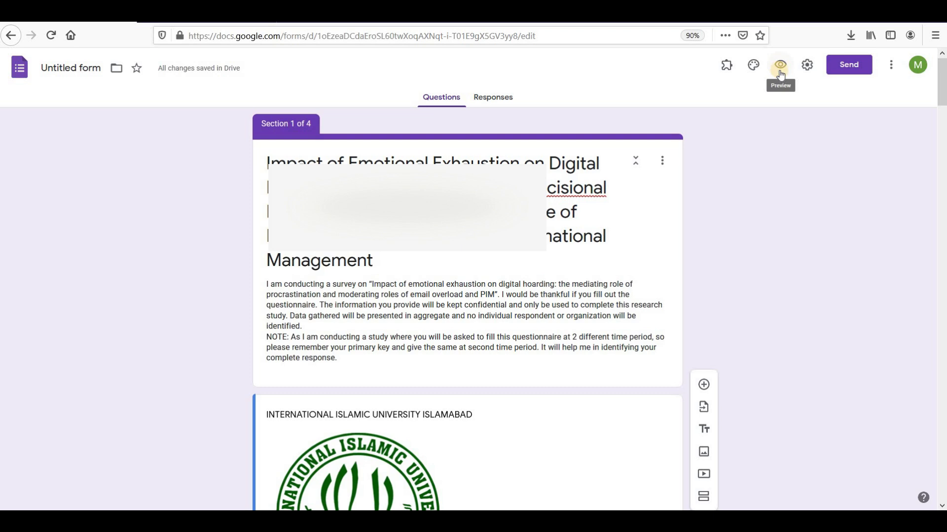
# Step: Insert the notepad-and-coffee desk picture as the form's header image
pyautogui.click(753, 69)
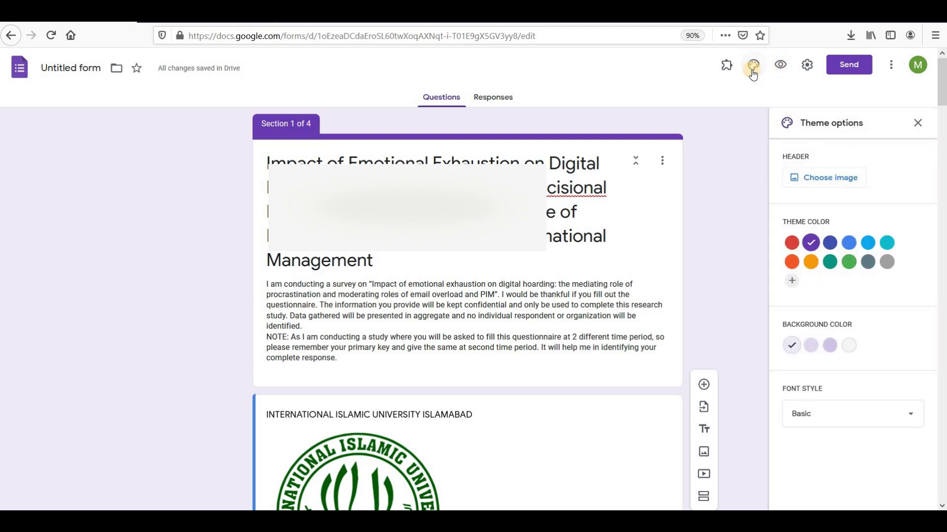
pyautogui.click(820, 178)
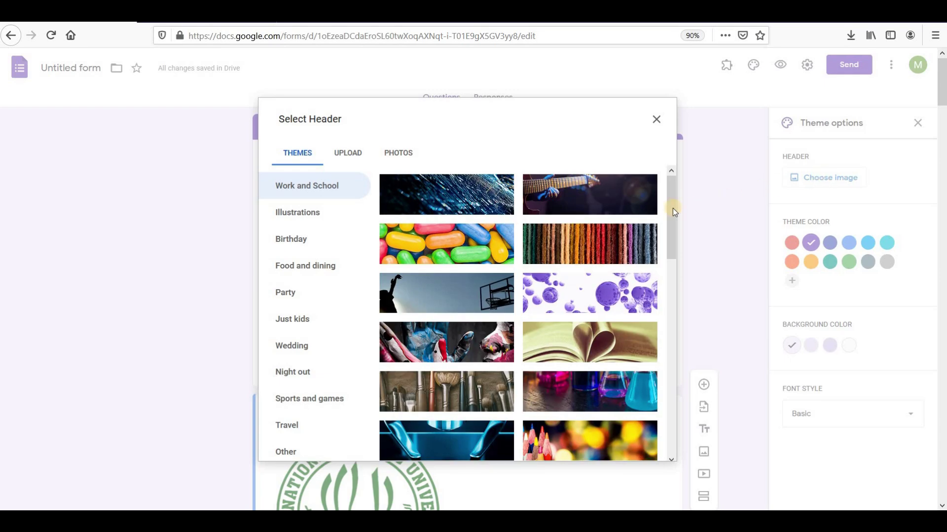
pyautogui.moveTo(674, 211); pyautogui.dragTo(675, 365)
pyautogui.click(437, 422)
pyautogui.click(654, 450)
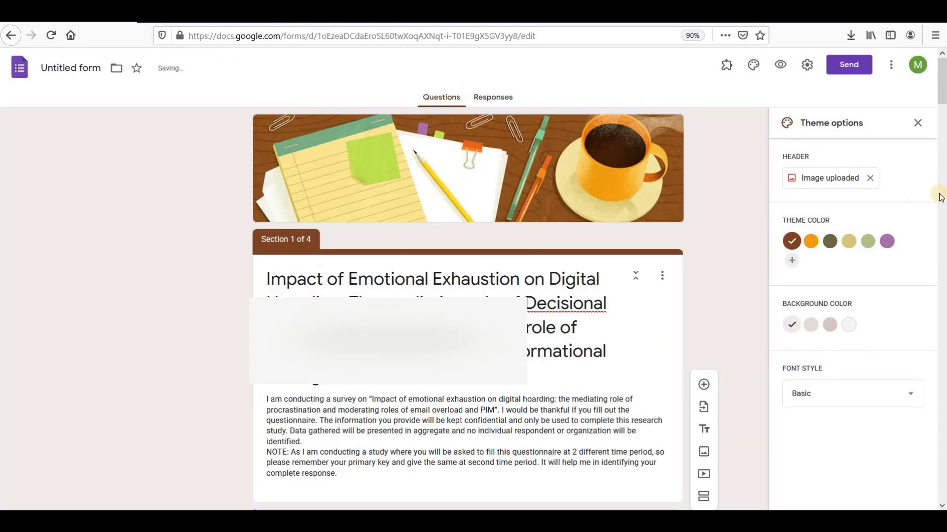
# Step: Set the theme colour to brown with the lightest background colour
pyautogui.click(890, 244)
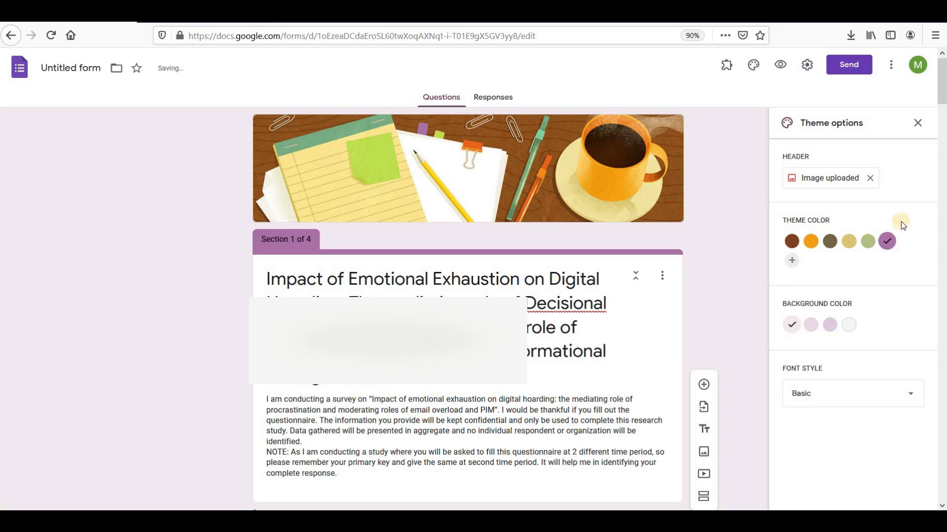
pyautogui.click(833, 326)
pyautogui.click(792, 325)
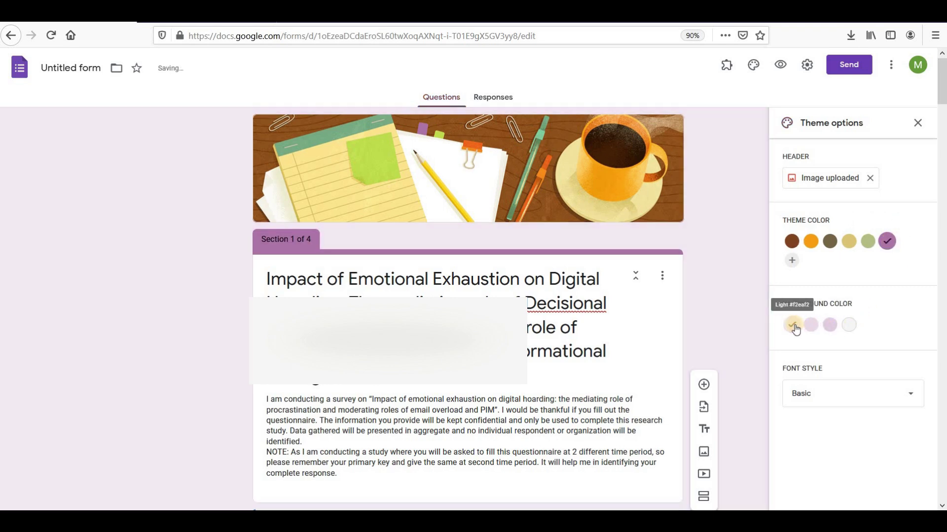
pyautogui.click(794, 245)
pyautogui.moveTo(942, 90)
pyautogui.mouseDown()
pyautogui.moveTo(942, 148)
pyautogui.moveTo(942, 89)
pyautogui.mouseUp()
pyautogui.click(918, 122)
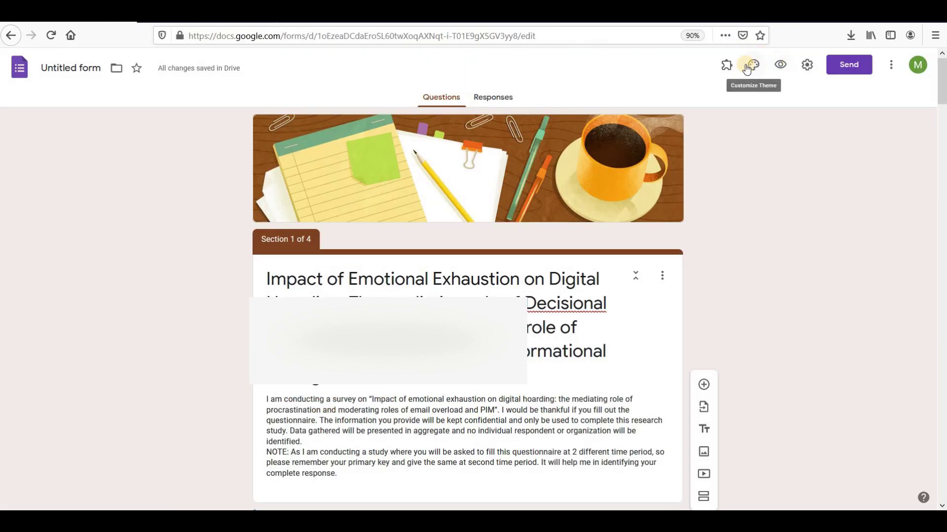
# Step: Collect emails, allow one response each, and set the confirmation message 'Thanks for your response !'
pyautogui.click(807, 65)
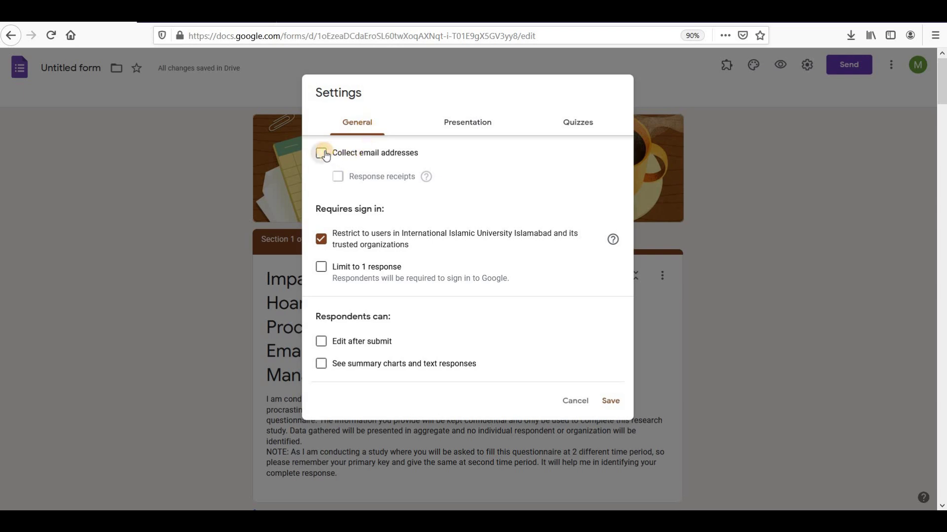
pyautogui.click(322, 271)
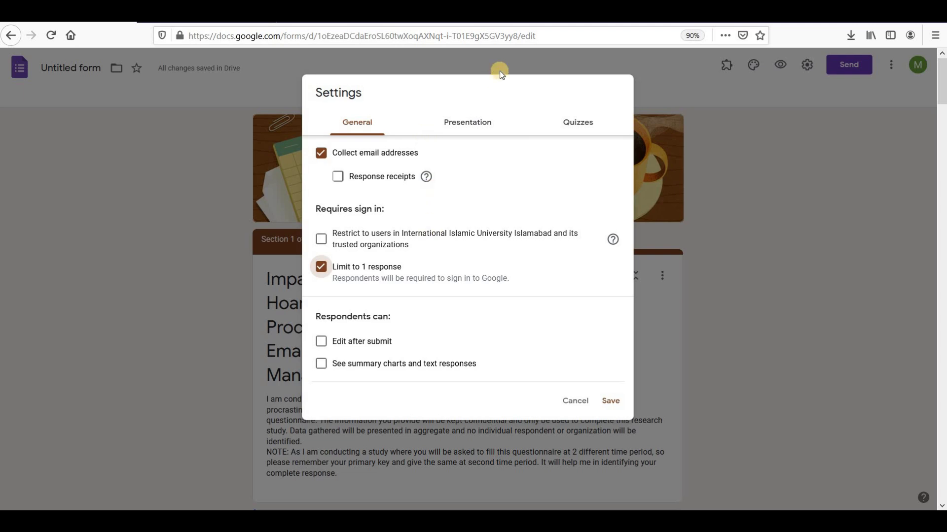
pyautogui.click(477, 123)
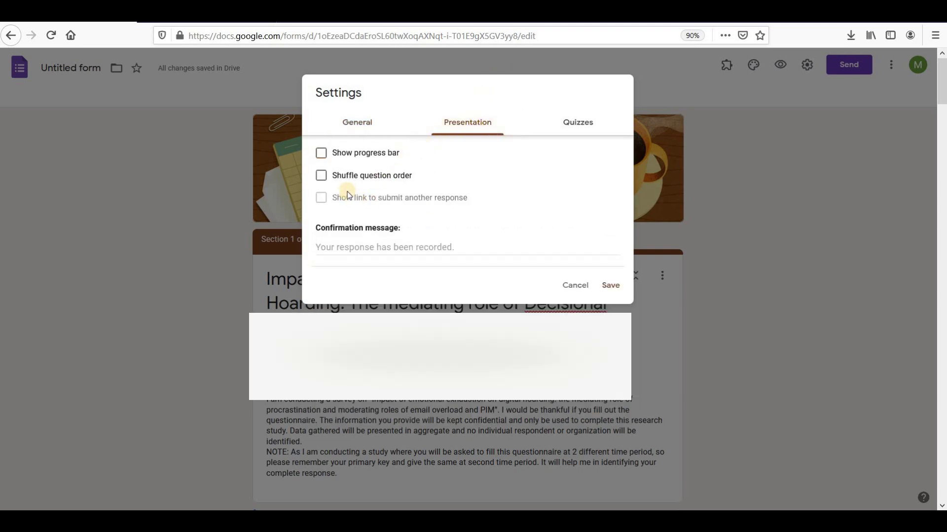
pyautogui.click(368, 247)
pyautogui.write('Thanks for your response')
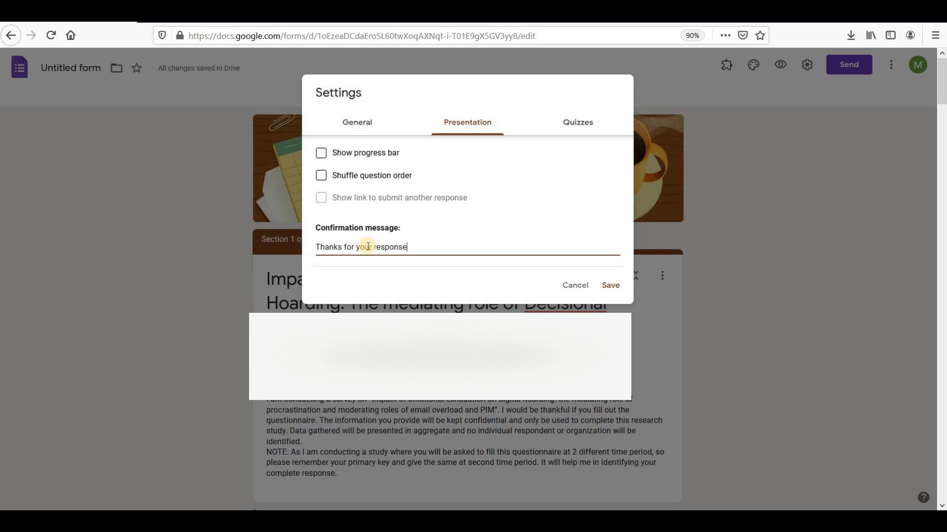
pyautogui.write('!')
pyautogui.click(611, 286)
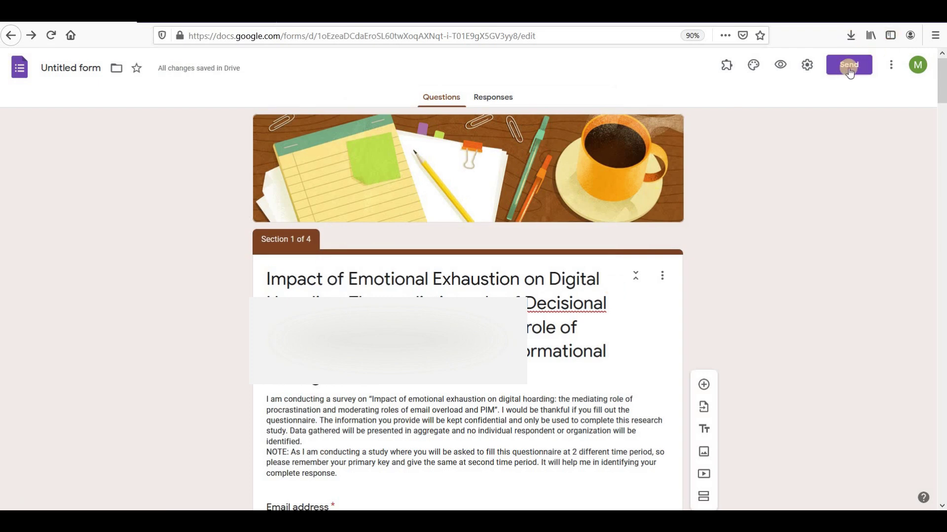
# Step: Open the send options and try including the form in the email, then leave it out
pyautogui.click(849, 69)
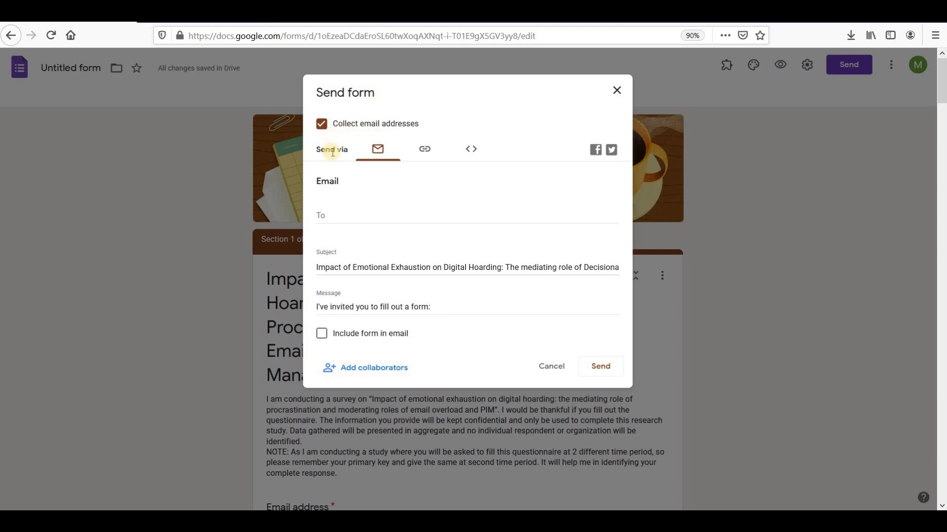
pyautogui.click(339, 213)
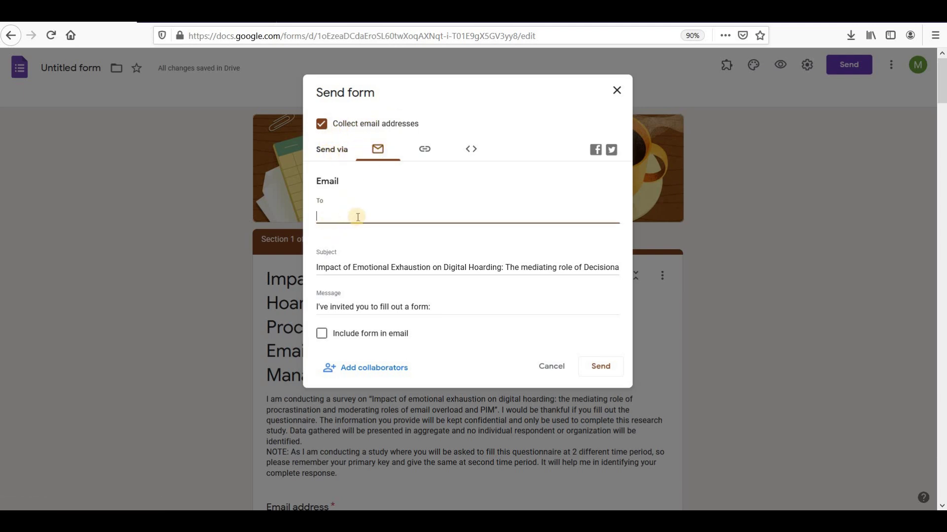
pyautogui.click(322, 334)
pyautogui.click(322, 334)
pyautogui.click(322, 335)
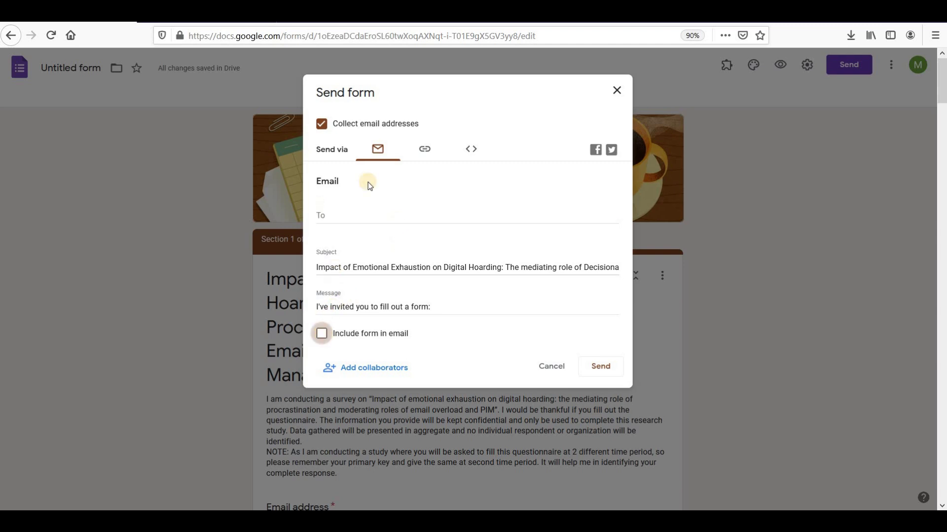
# Step: Get a shortened forms.gle share link, view the embed HTML, then close the dialog
pyautogui.click(423, 151)
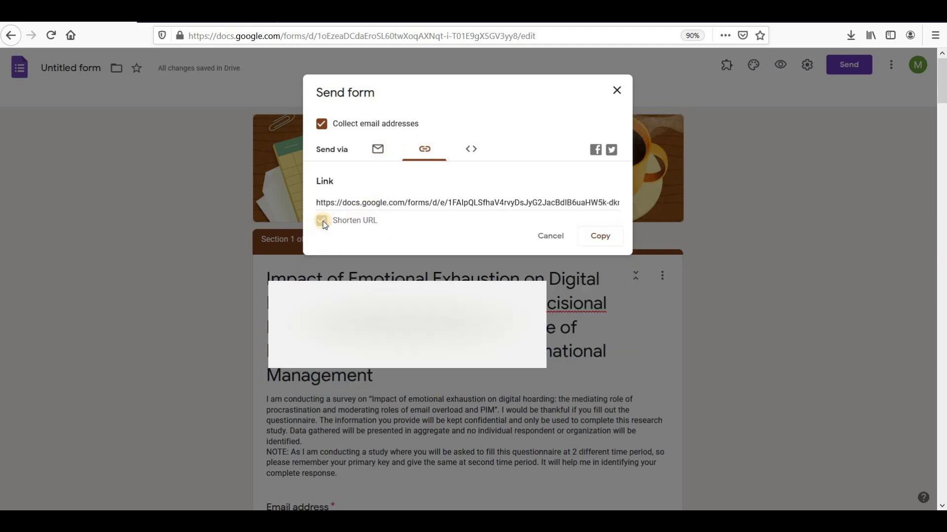
pyautogui.click(321, 220)
pyautogui.click(454, 203)
pyautogui.click(472, 149)
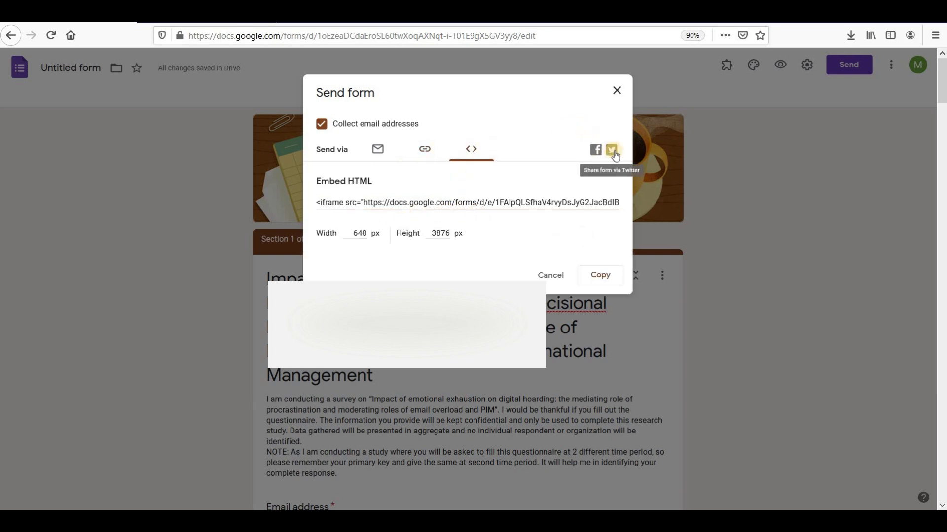
pyautogui.click(425, 149)
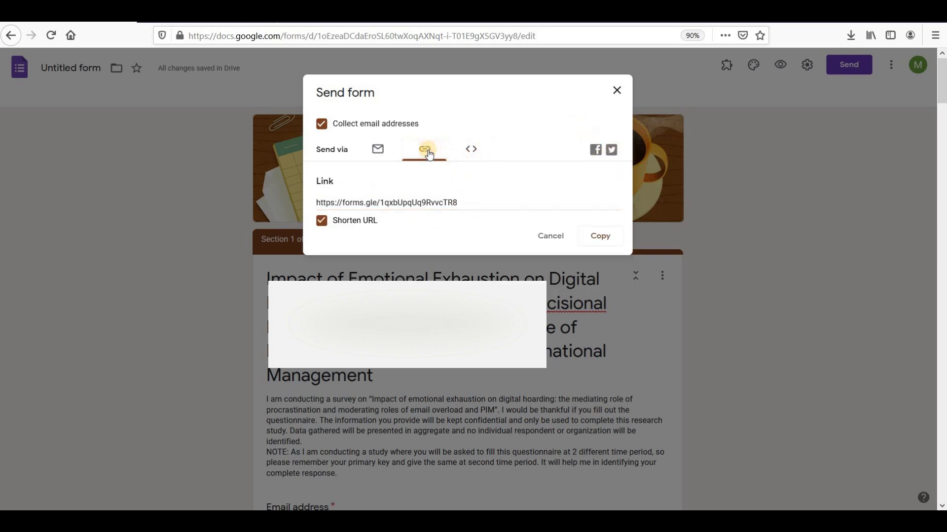
pyautogui.click(549, 238)
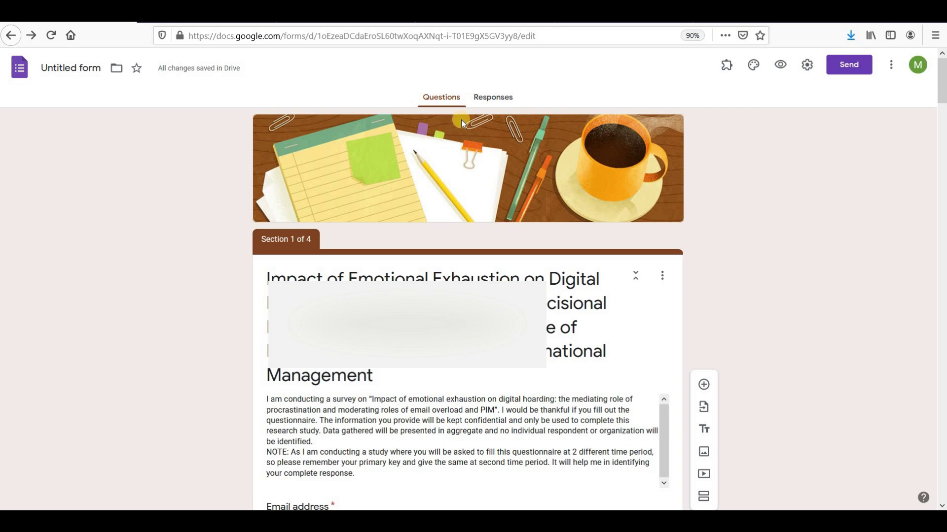
# Step: Open the Big Data Analytics form and review its 347-response summary charts
pyautogui.click(489, 100)
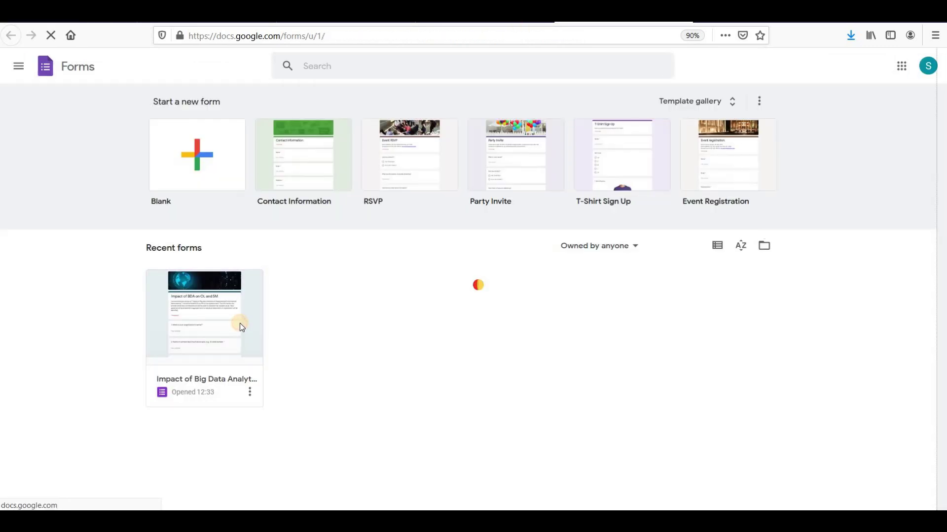
pyautogui.click(239, 324)
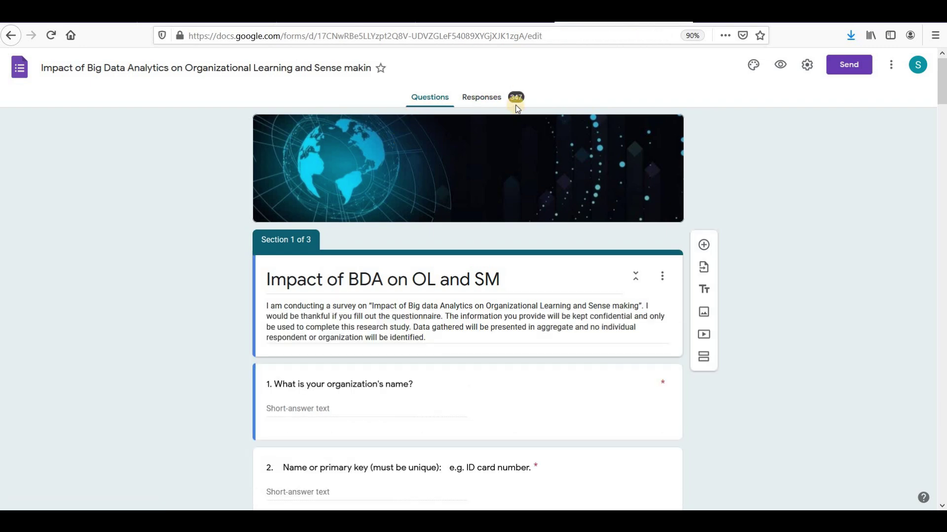
pyautogui.click(517, 103)
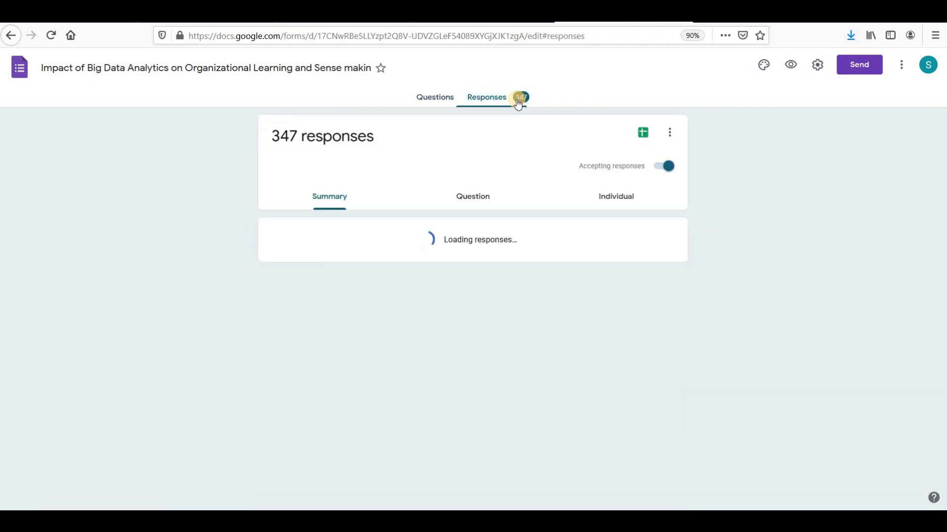
pyautogui.moveTo(267, 139); pyautogui.dragTo(291, 140)
pyautogui.click(427, 163)
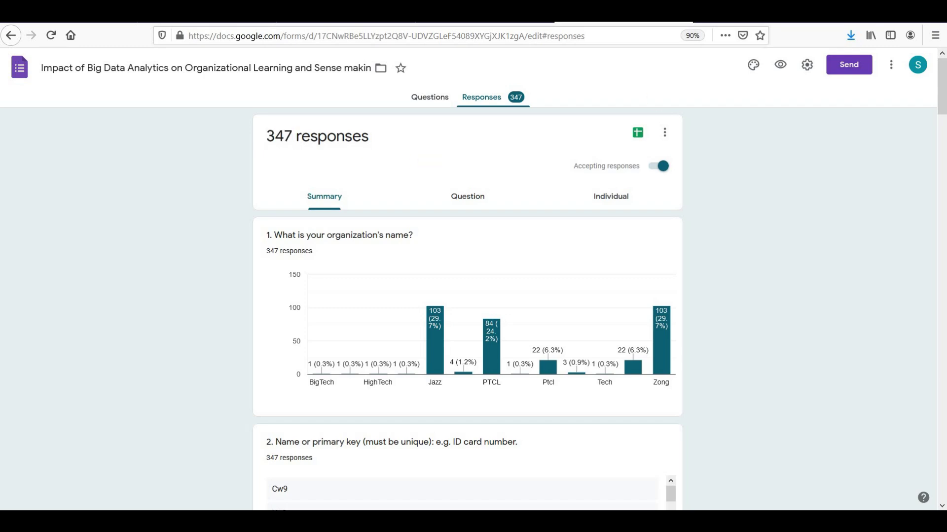